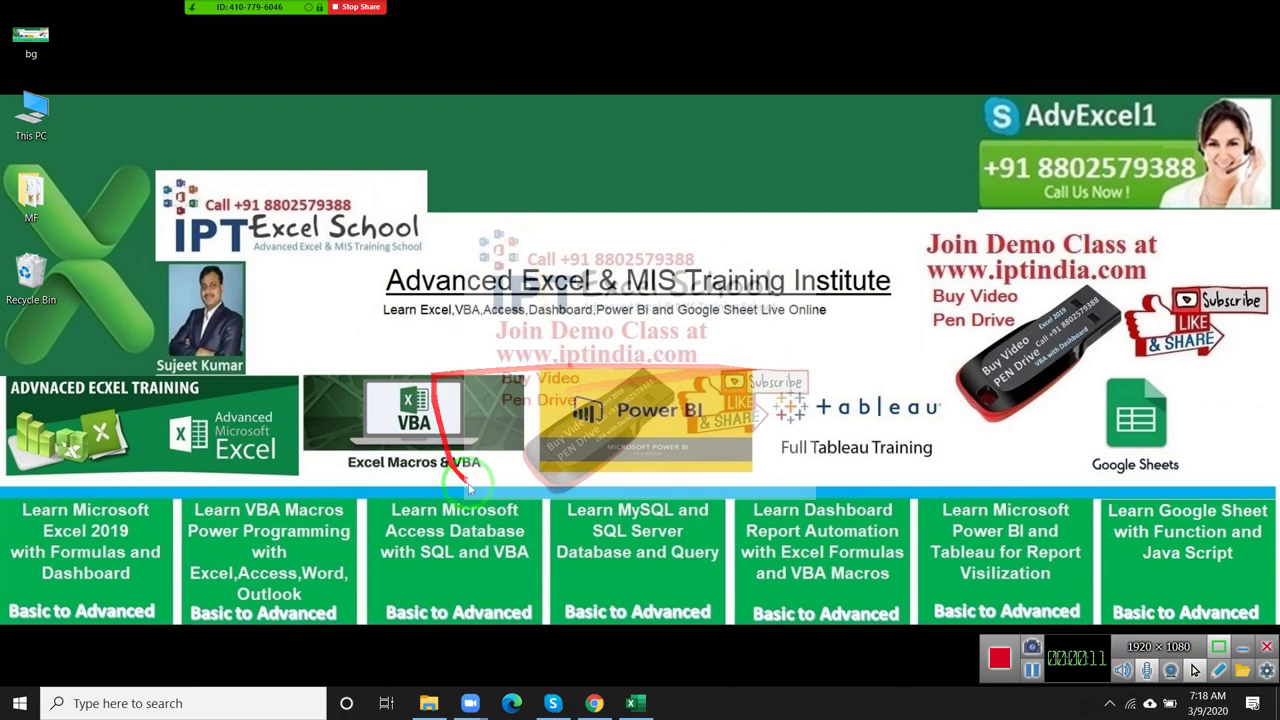
Step: Switch to the blank Book1 Excel workbook from the taskbar
click(631, 704)
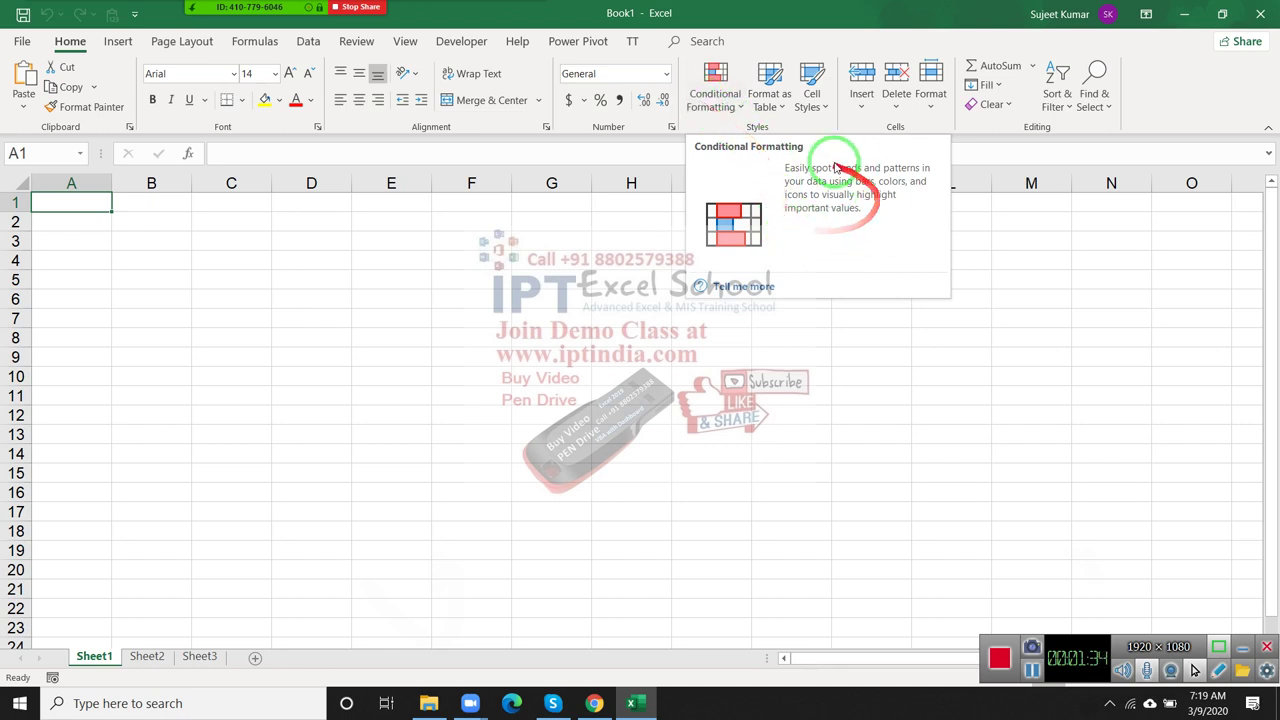
Step: Open the Help article on using conditional formatting to highlight information
click(762, 290)
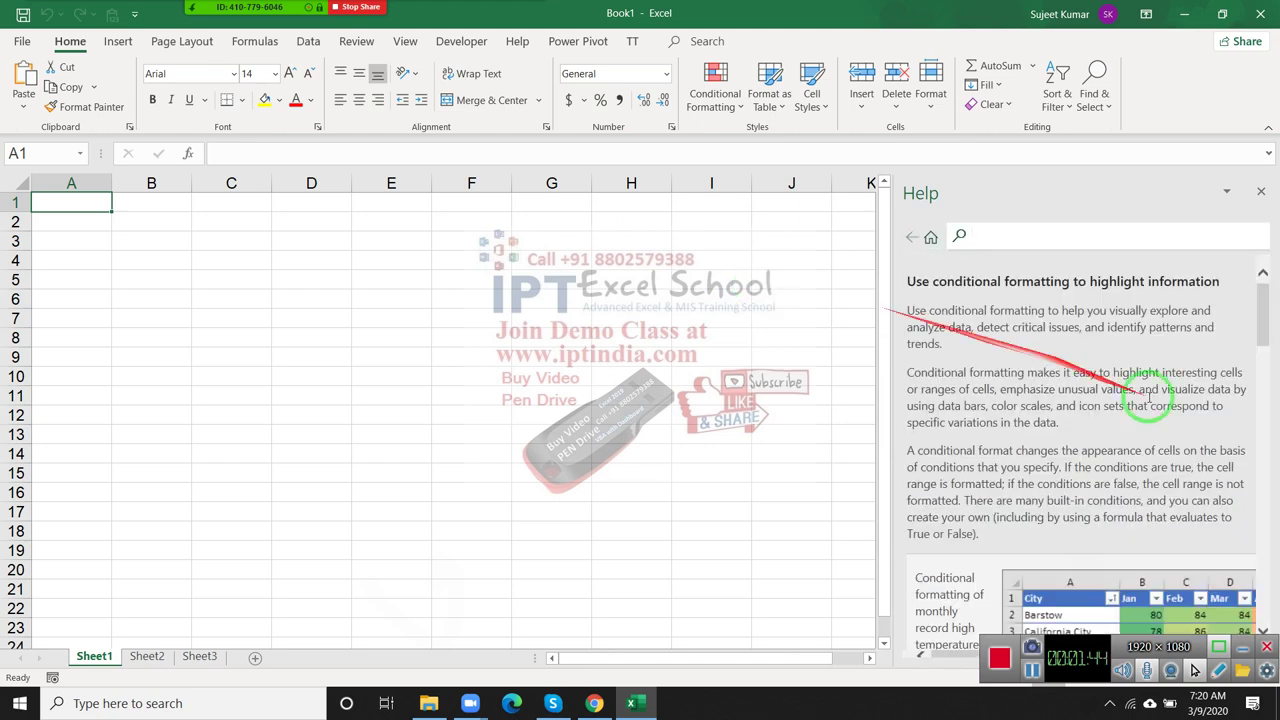
click(1265, 632)
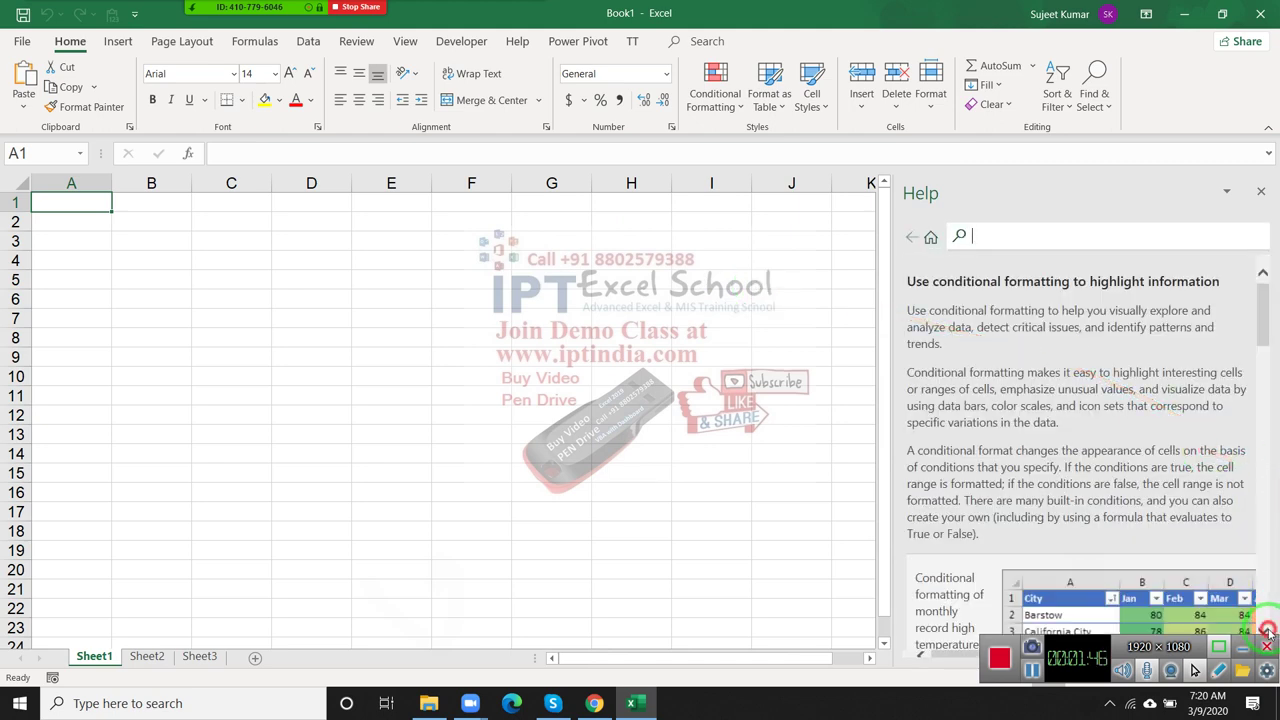
click(1265, 632)
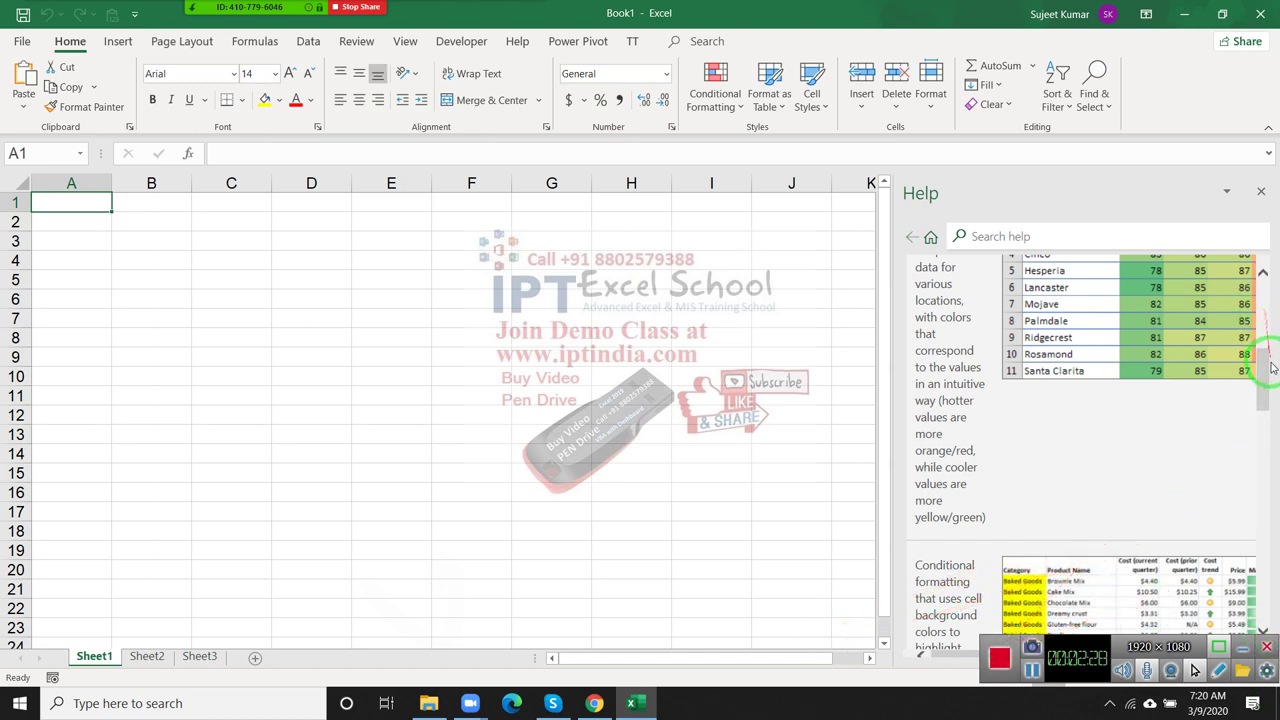
mouse_move(1262, 372)
mouse_down()
mouse_move(1262, 488)
mouse_move(1262, 470)
mouse_up()
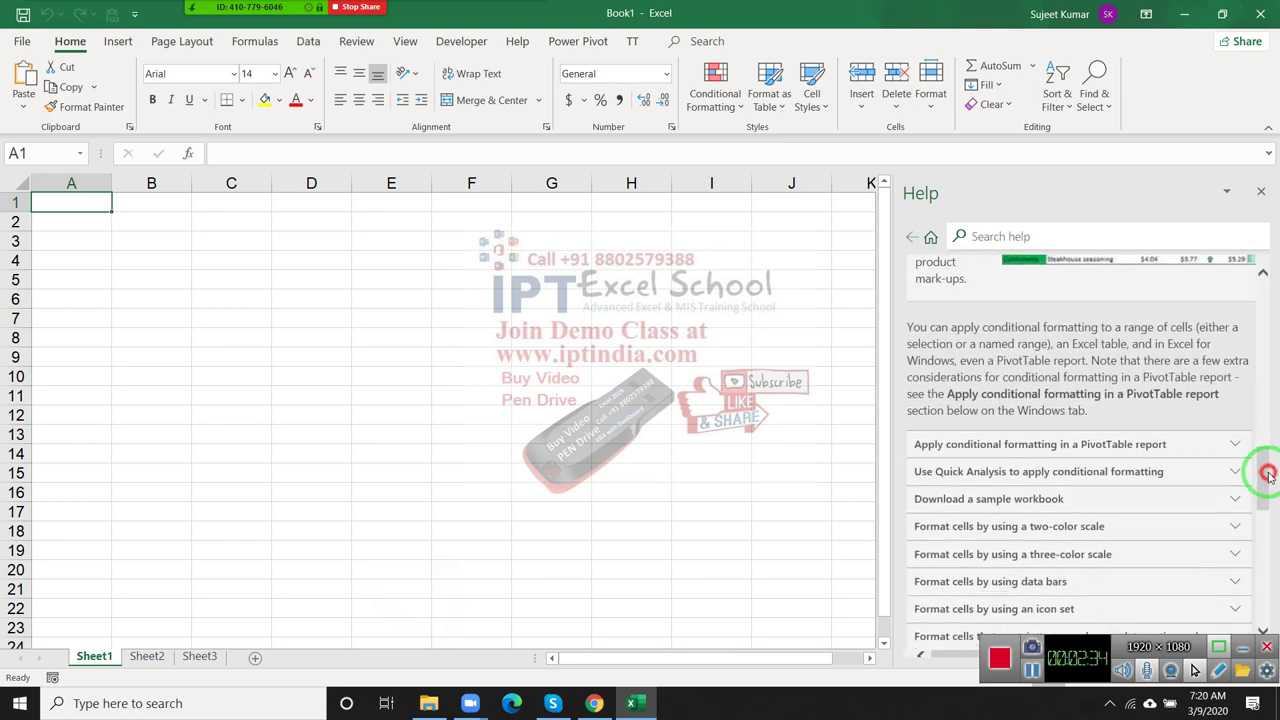
Step: Expand and scroll through the article's PivotTable report section, then select cell F5
click(1229, 447)
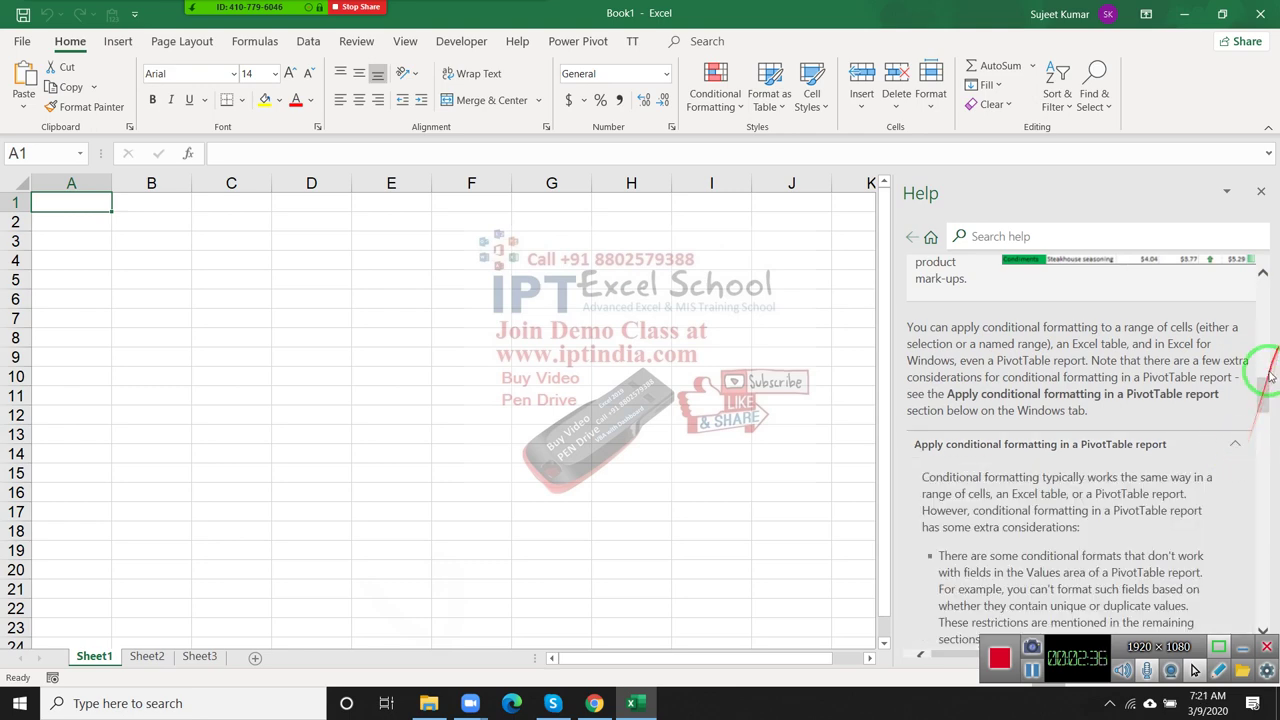
drag(1262, 420, 1250, 587)
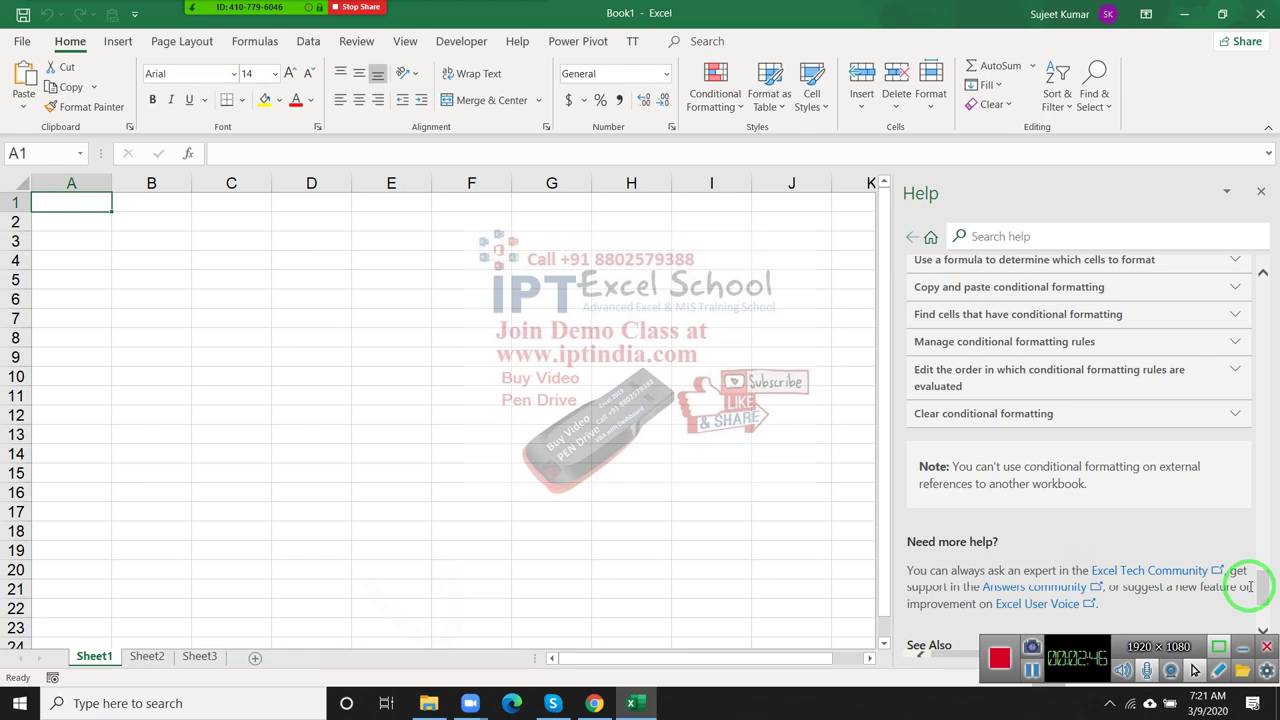
click(1267, 443)
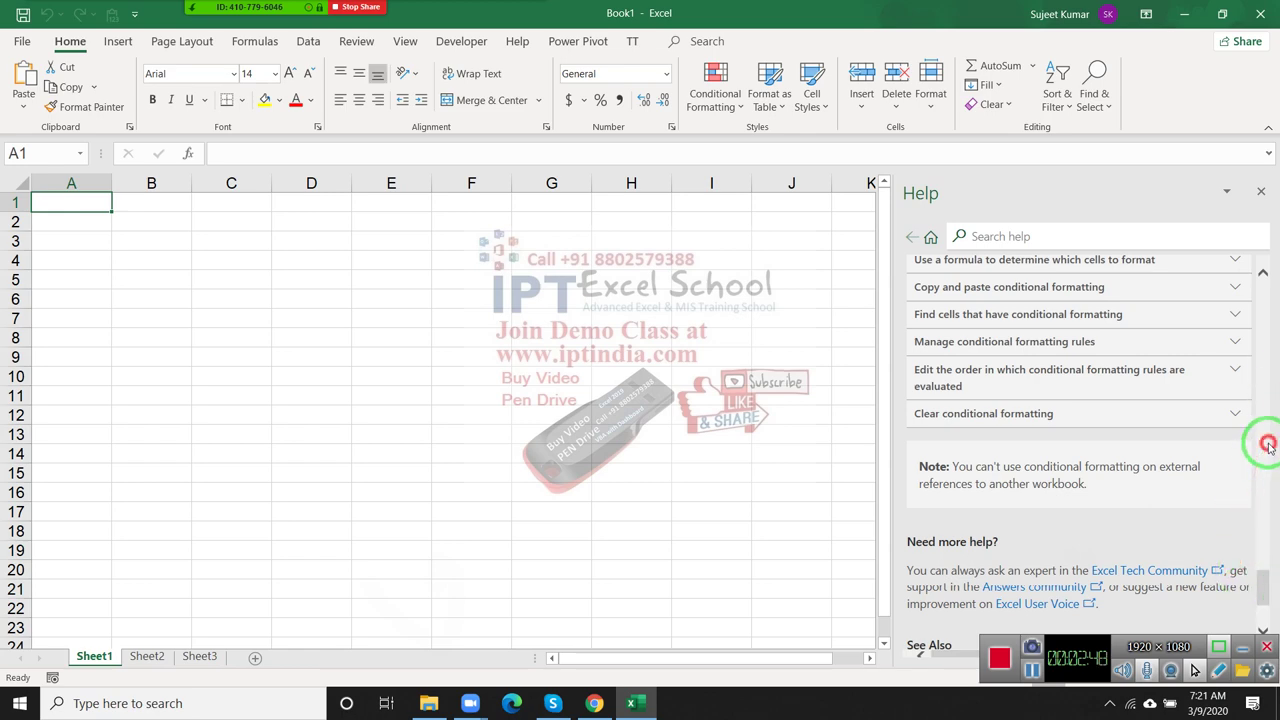
drag(1267, 443, 1274, 366)
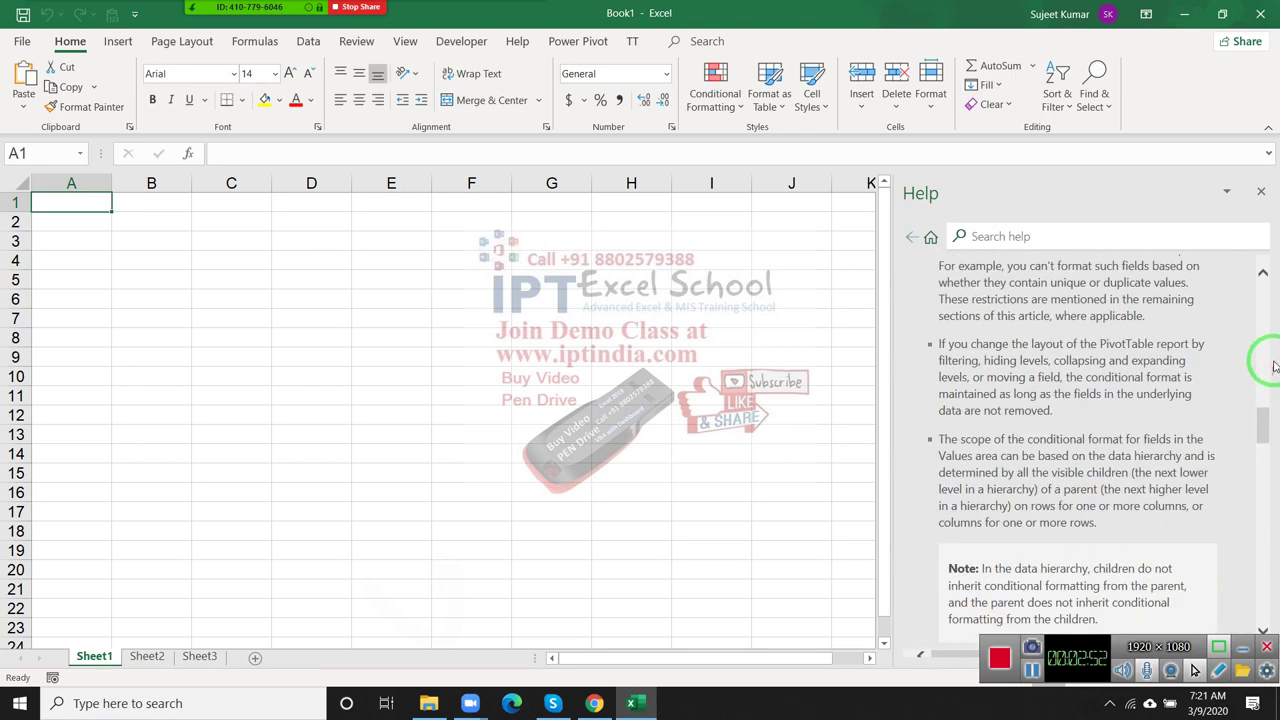
click(1263, 354)
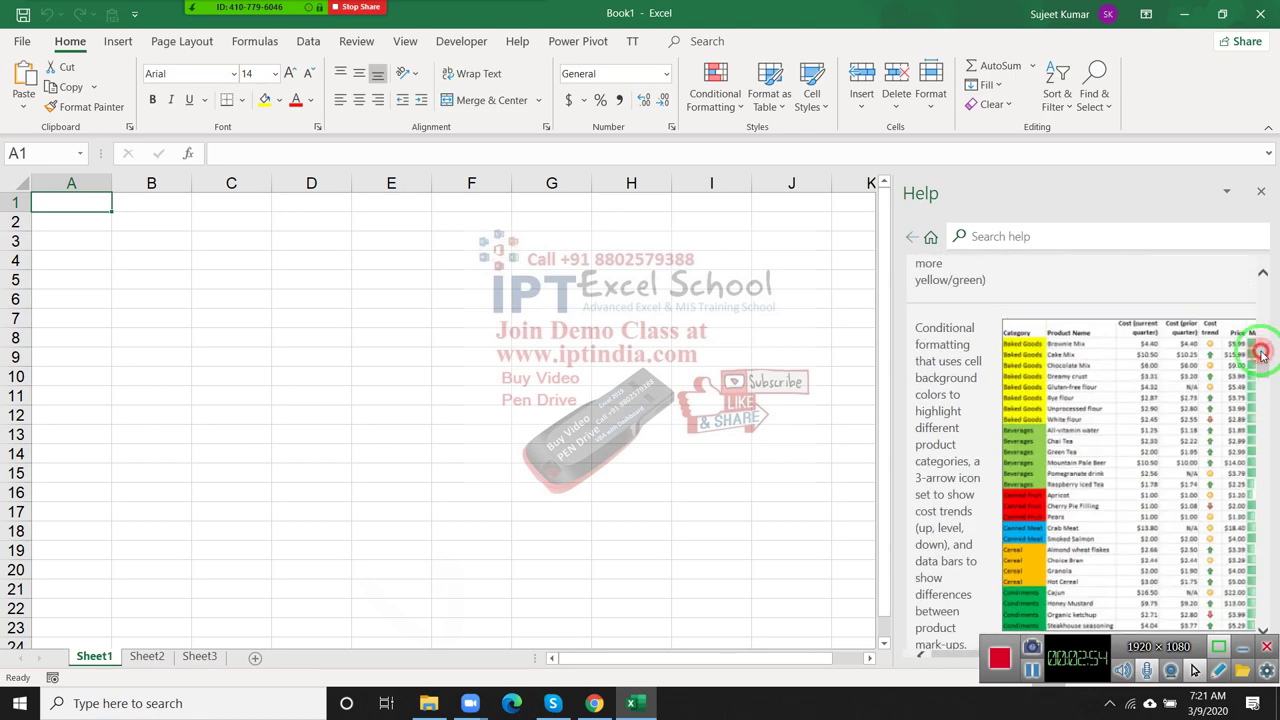
click(1263, 318)
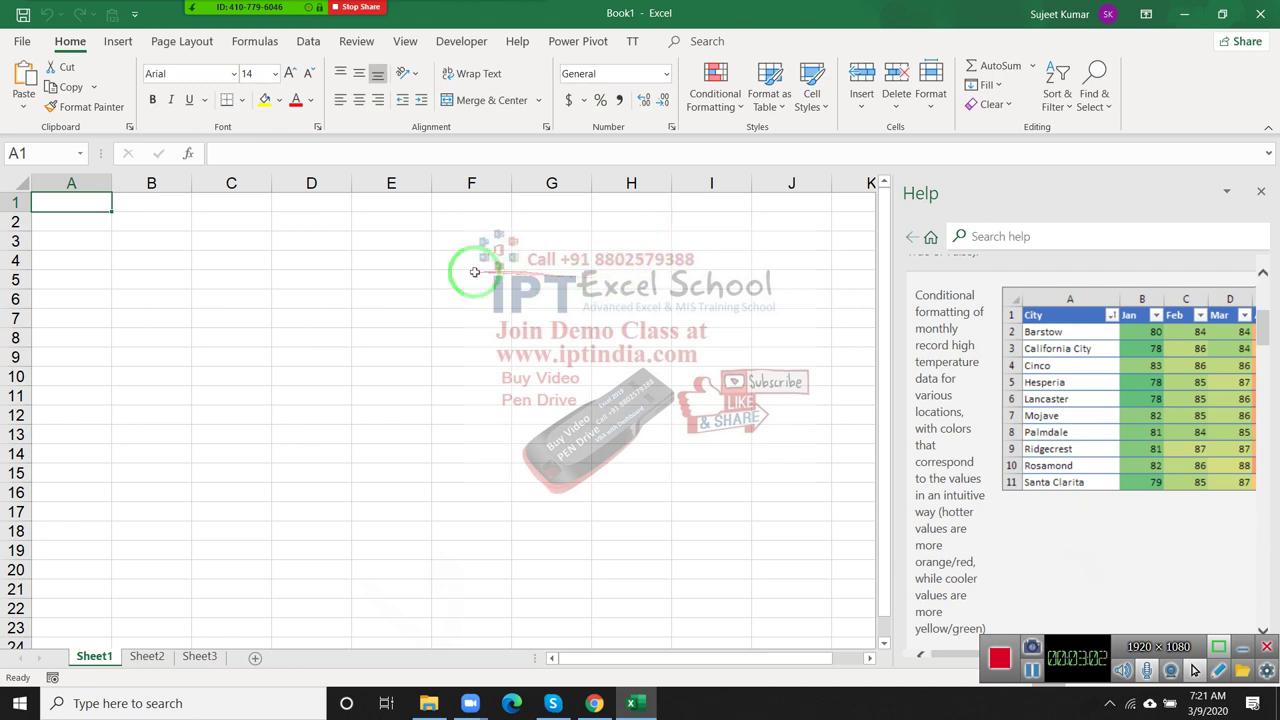
click(475, 275)
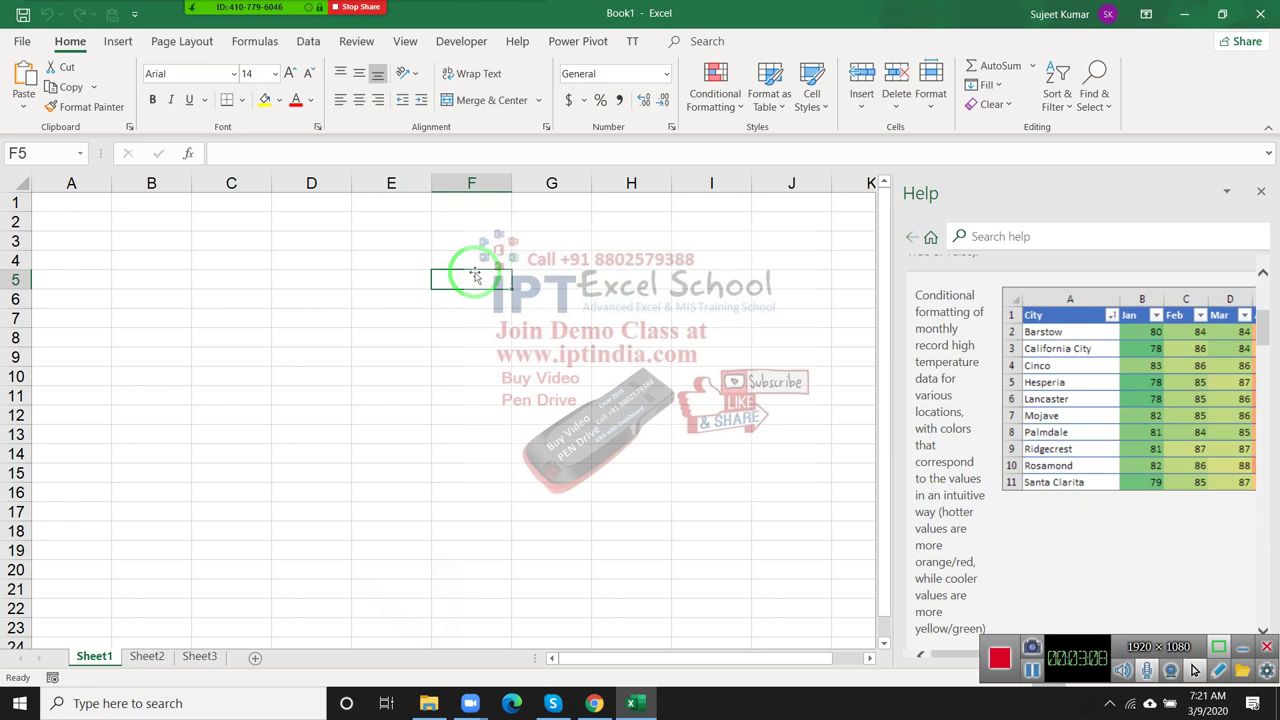
Step: Search Help for 'limits' and open the 'Excel specifications and limits' article
click(994, 235)
text(l)
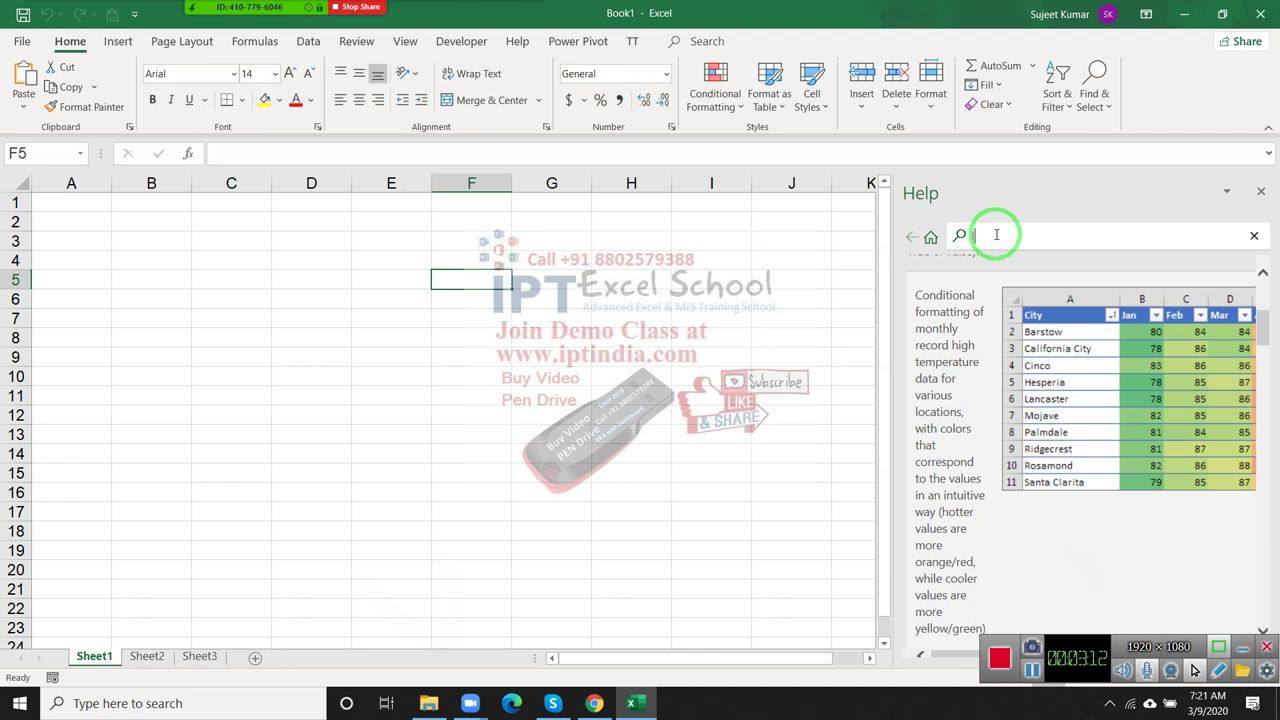
text(imit)
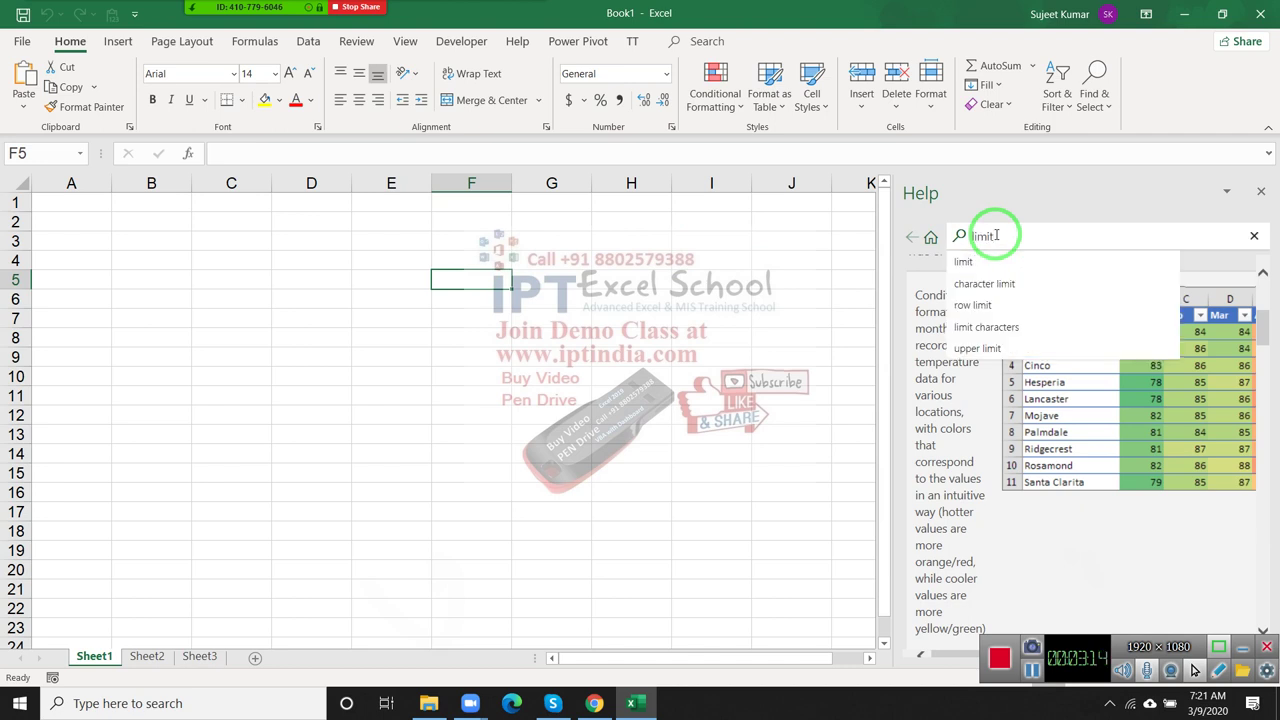
text(s)
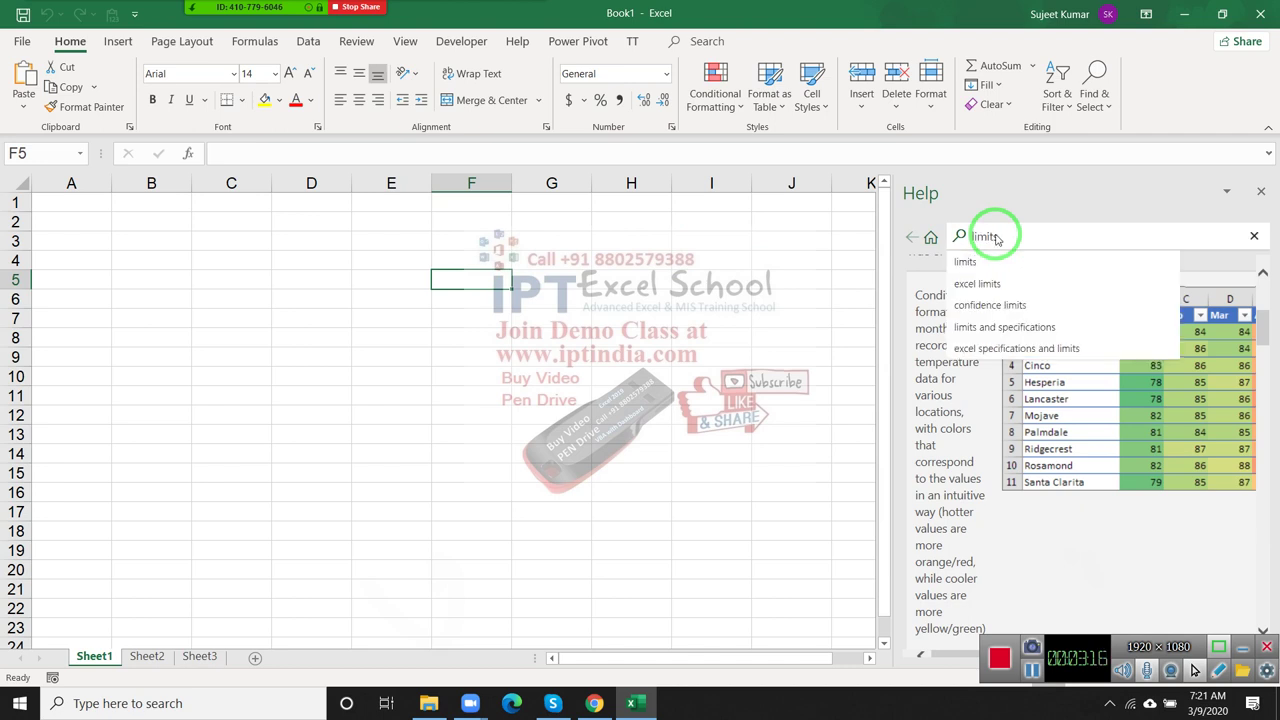
key(Return)
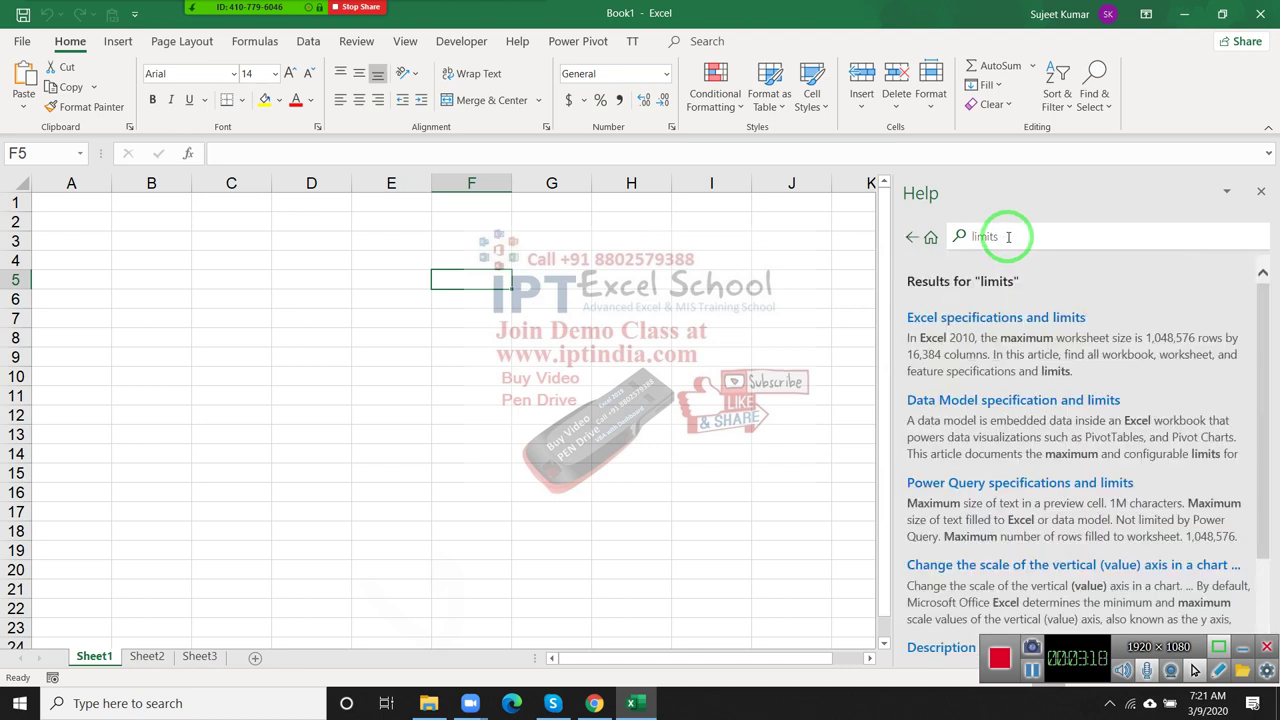
drag(1008, 240, 1005, 328)
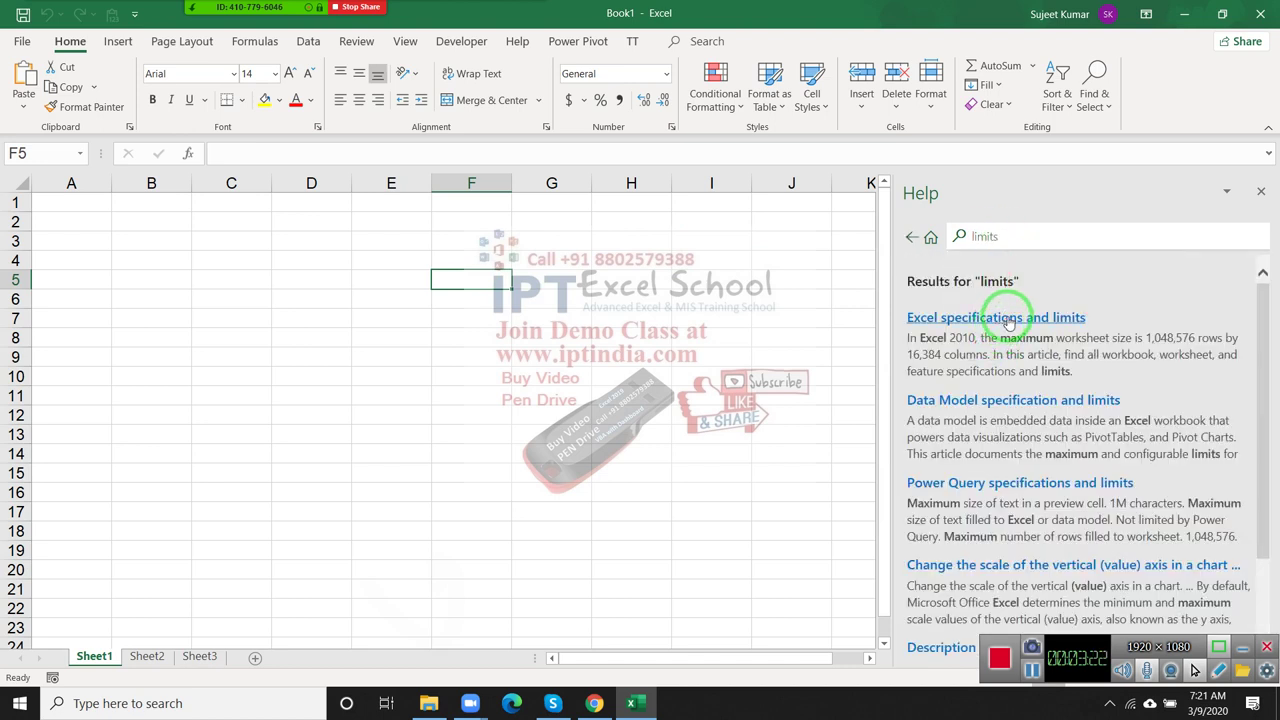
click(1005, 328)
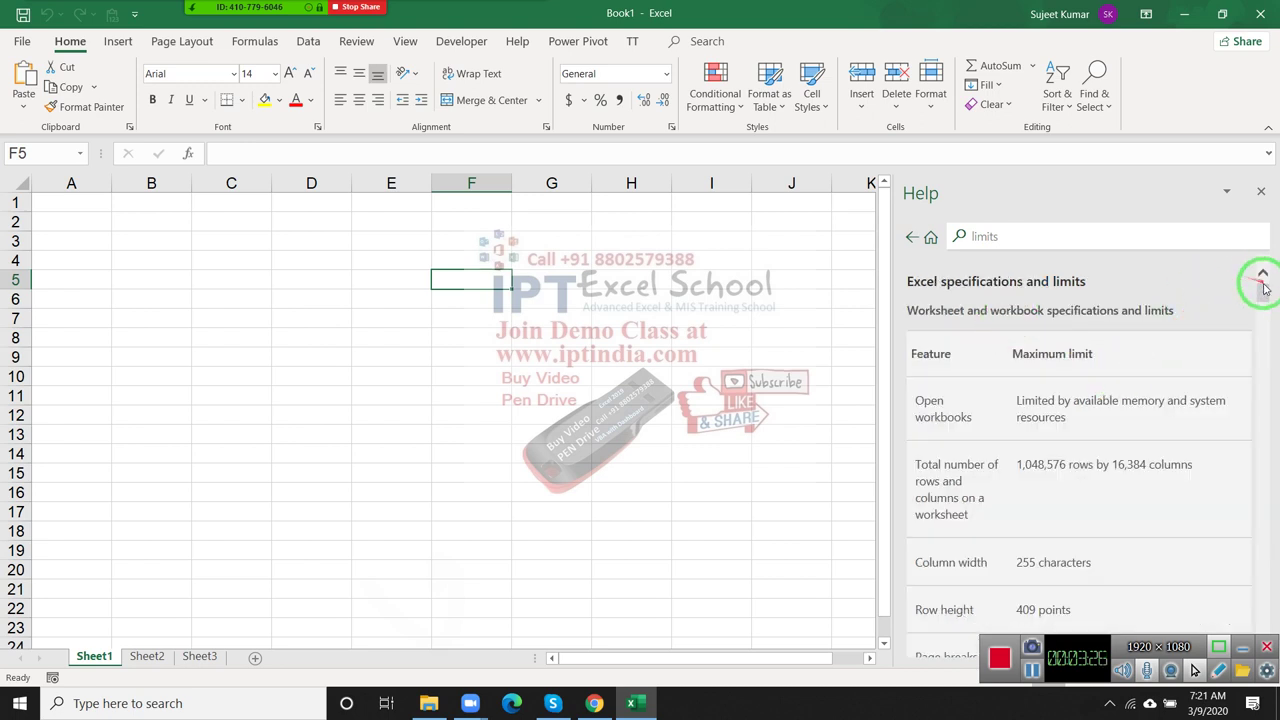
drag(1265, 293, 1265, 290)
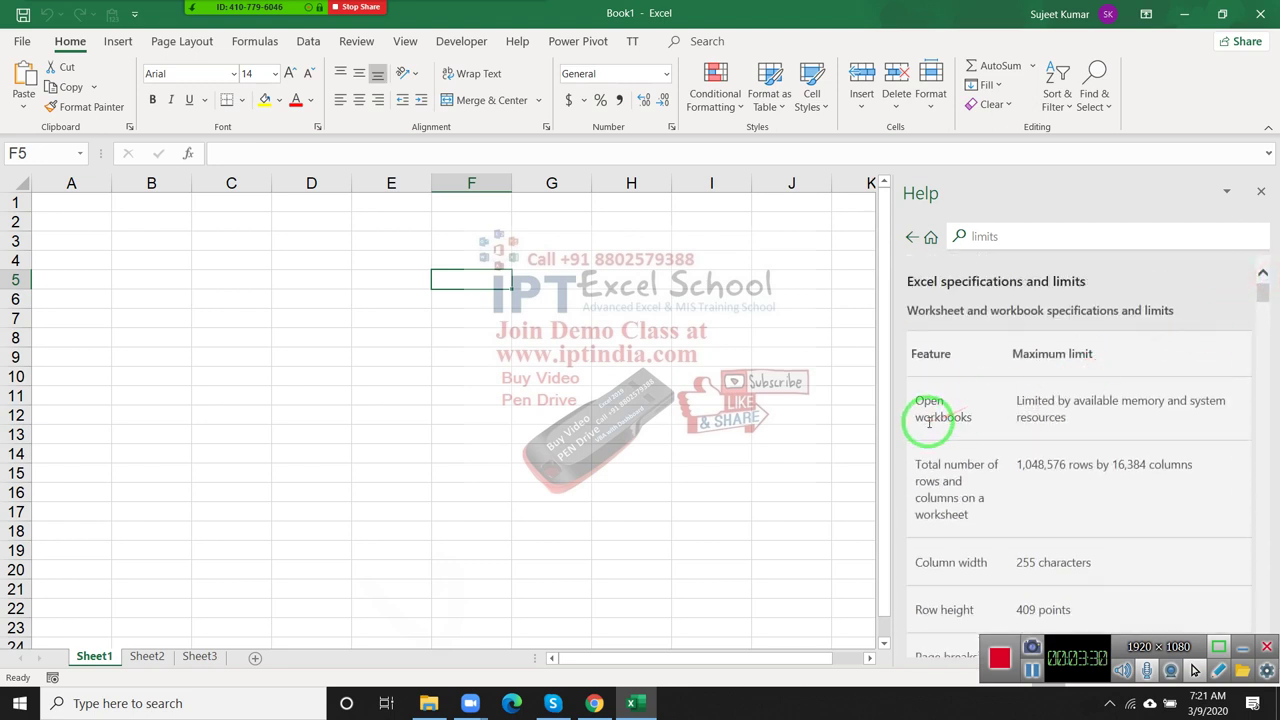
double_click(928, 419)
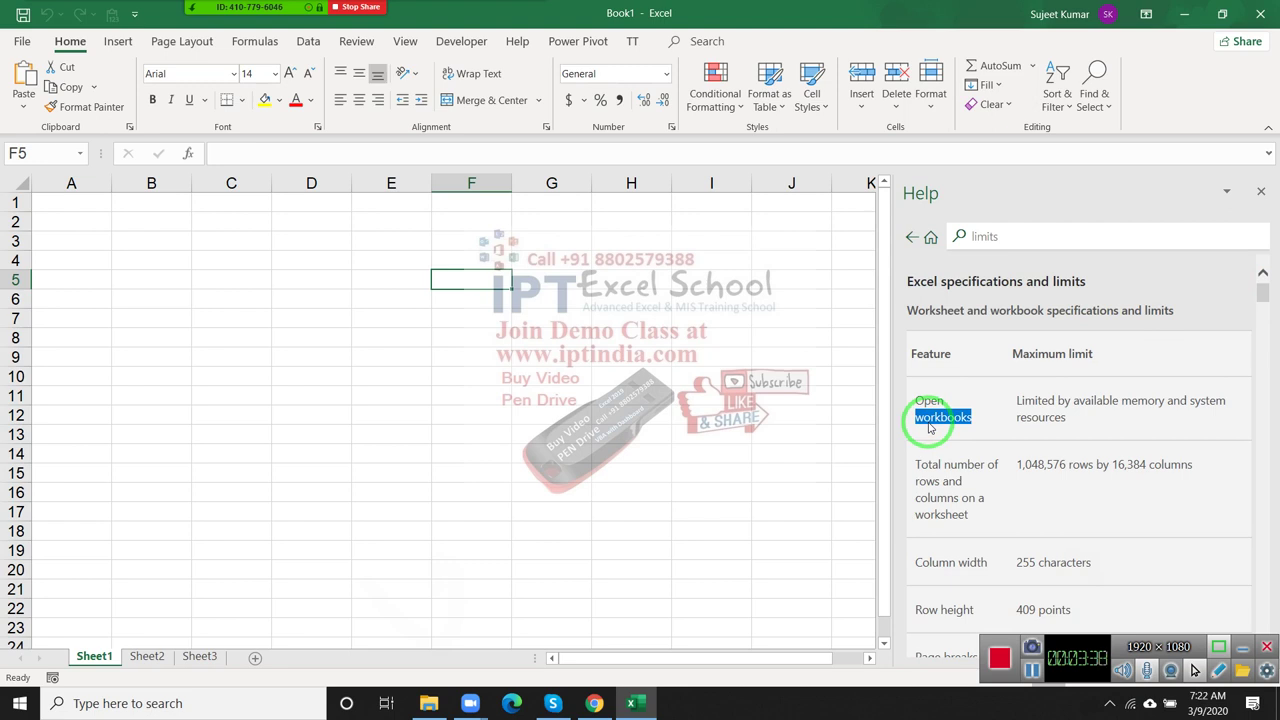
click(949, 398)
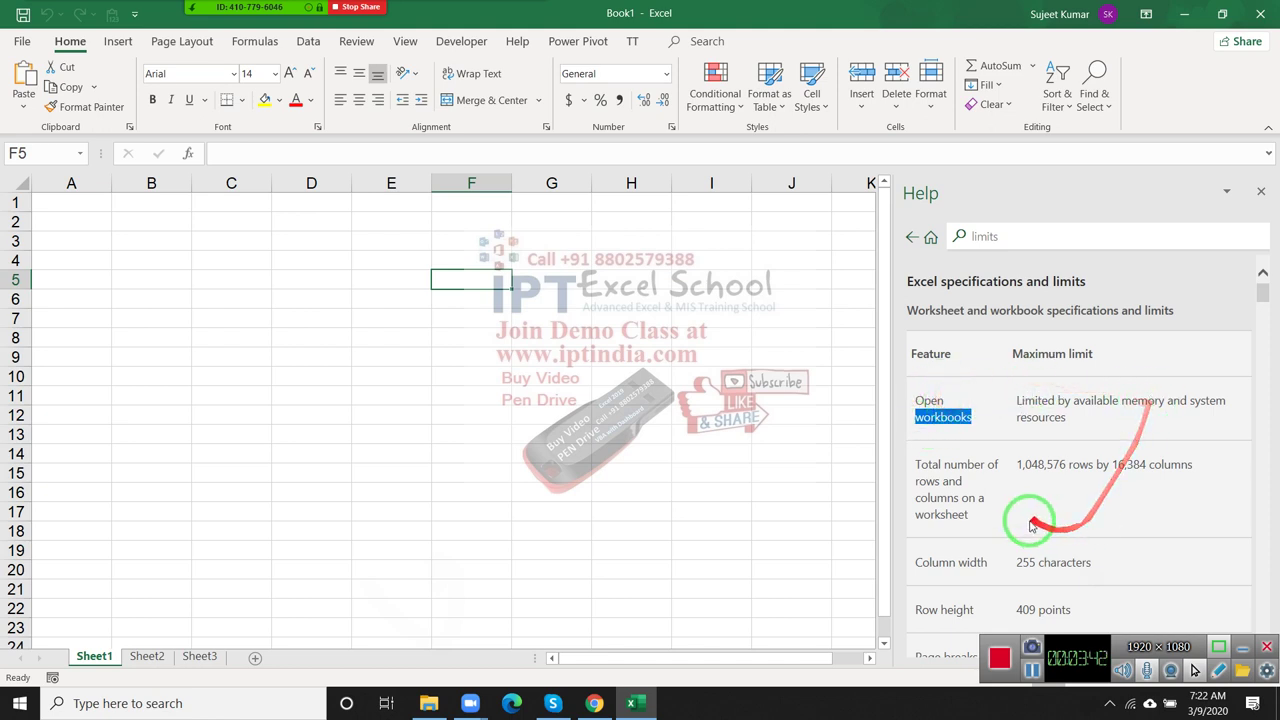
triple_click(1042, 420)
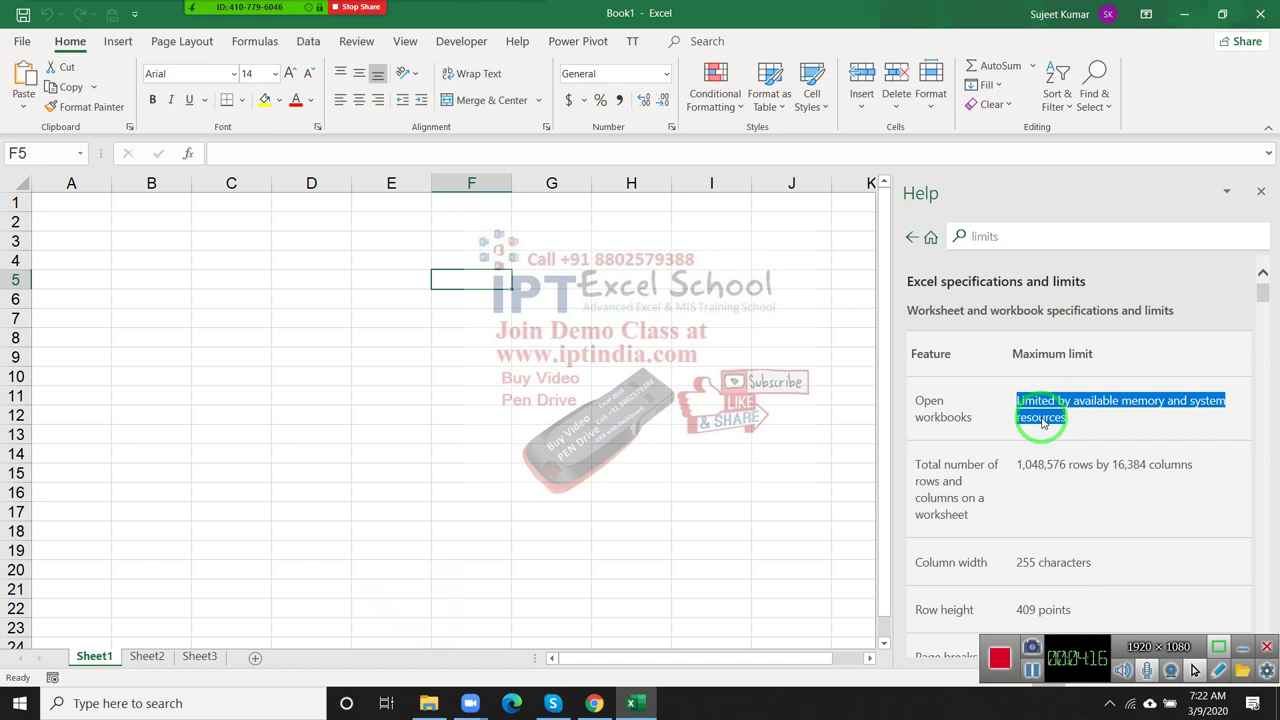
double_click(1034, 428)
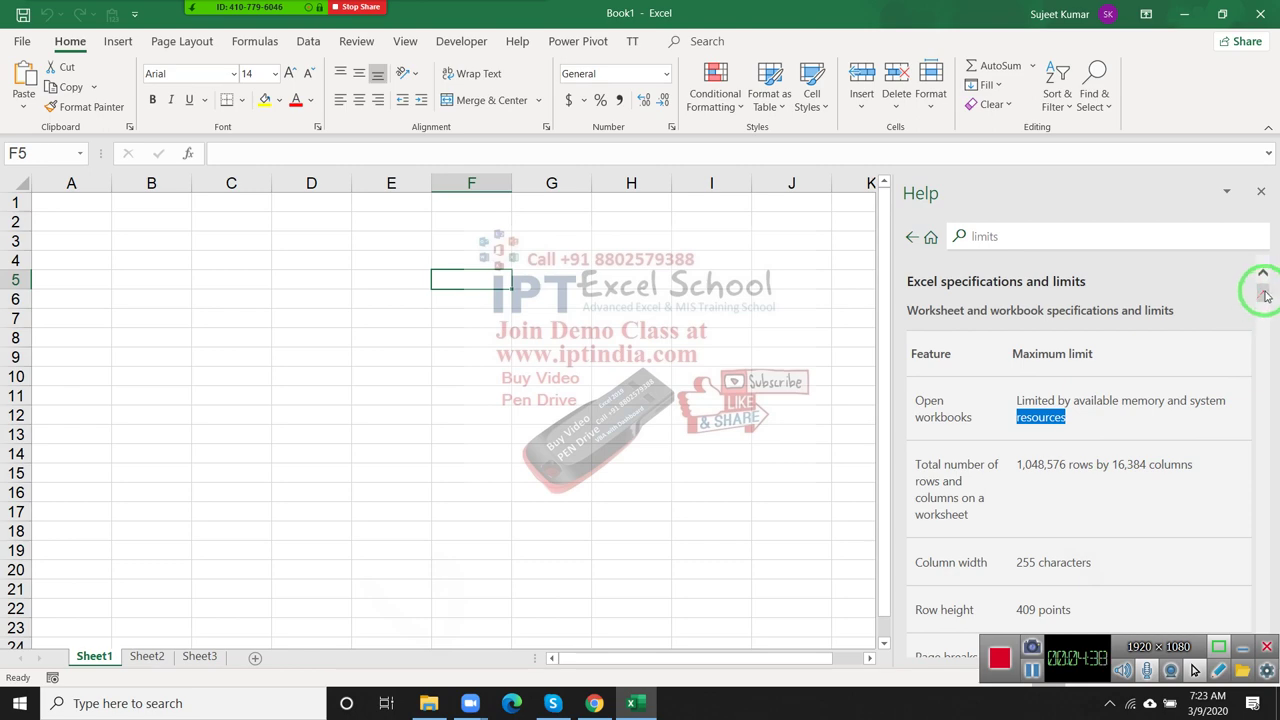
mouse_move(1266, 296)
mouse_down()
mouse_move(1275, 540)
mouse_move(1275, 287)
mouse_up()
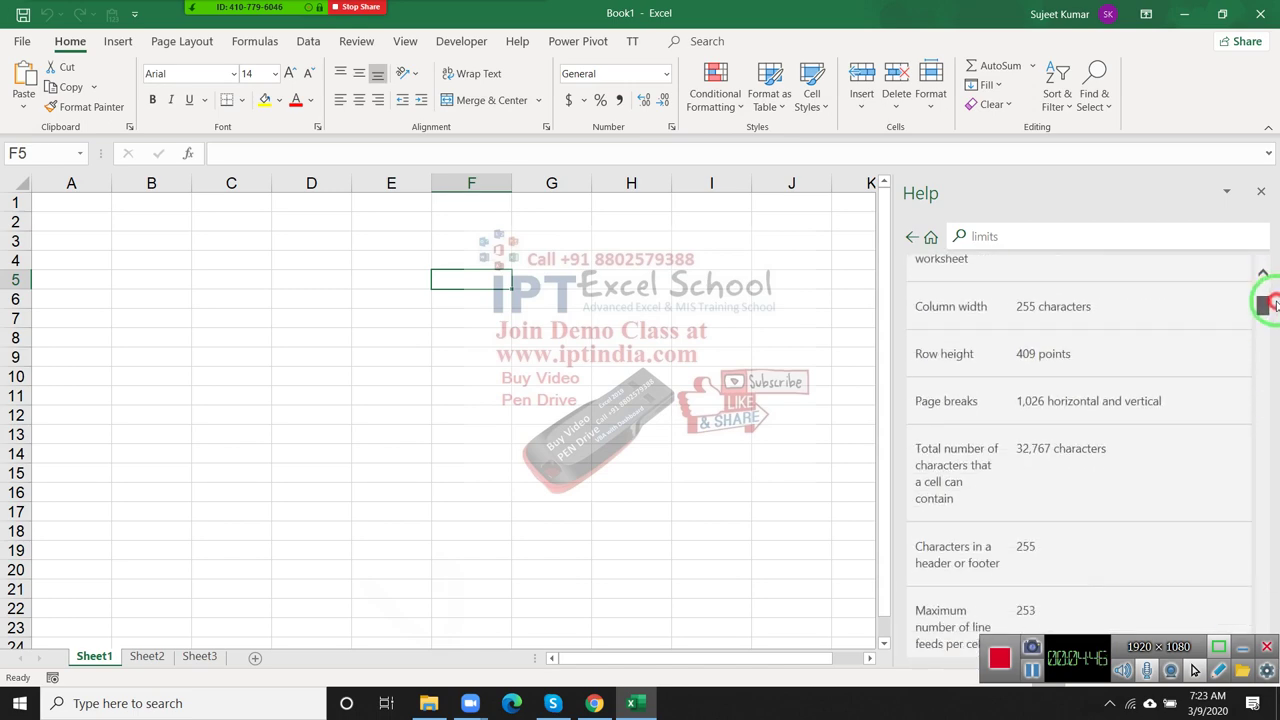
drag(1275, 287, 1266, 306)
drag(965, 294, 1035, 303)
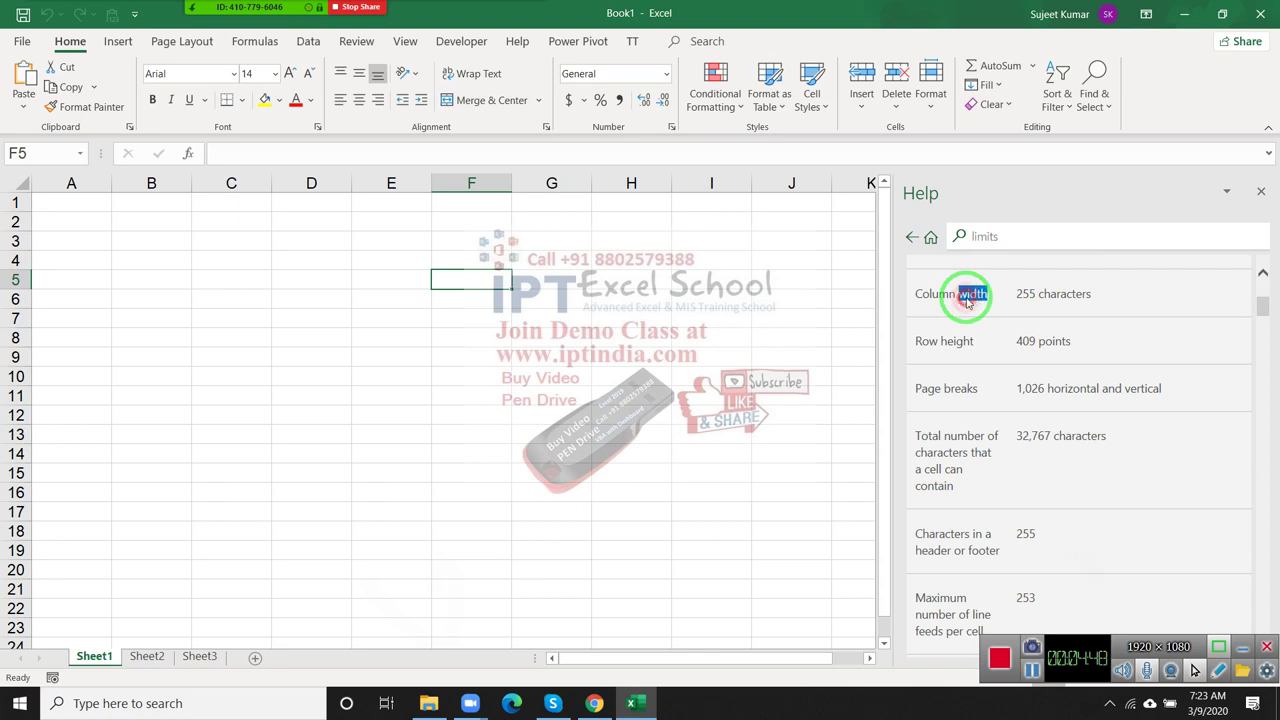
double_click(1033, 300)
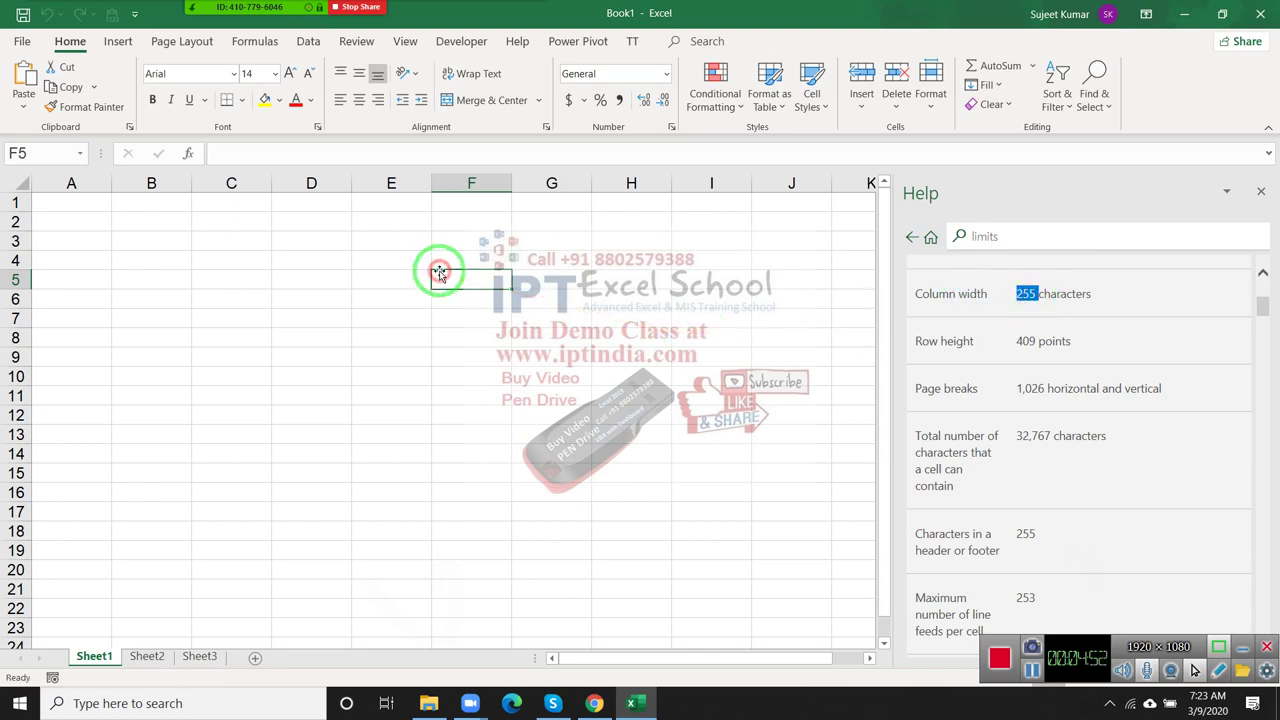
click(266, 236)
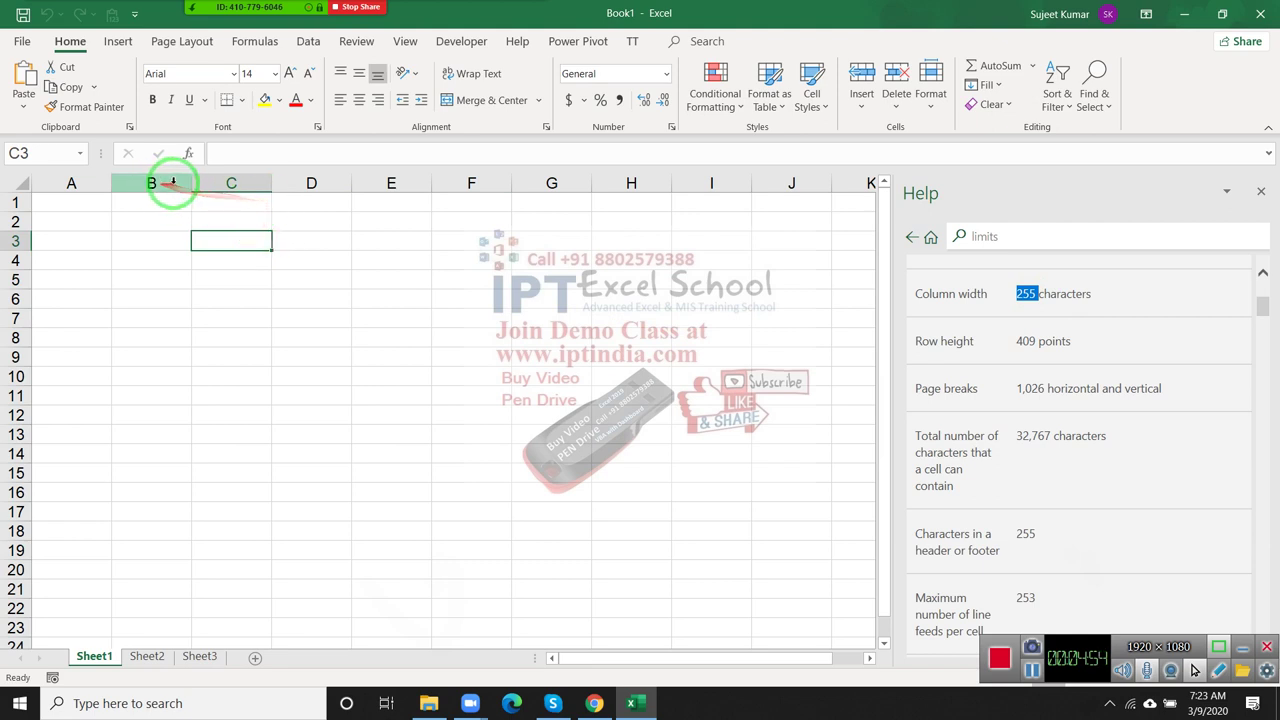
Step: Widen column C to 64.31, then narrow it back to a normal width
drag(283, 180, 754, 213)
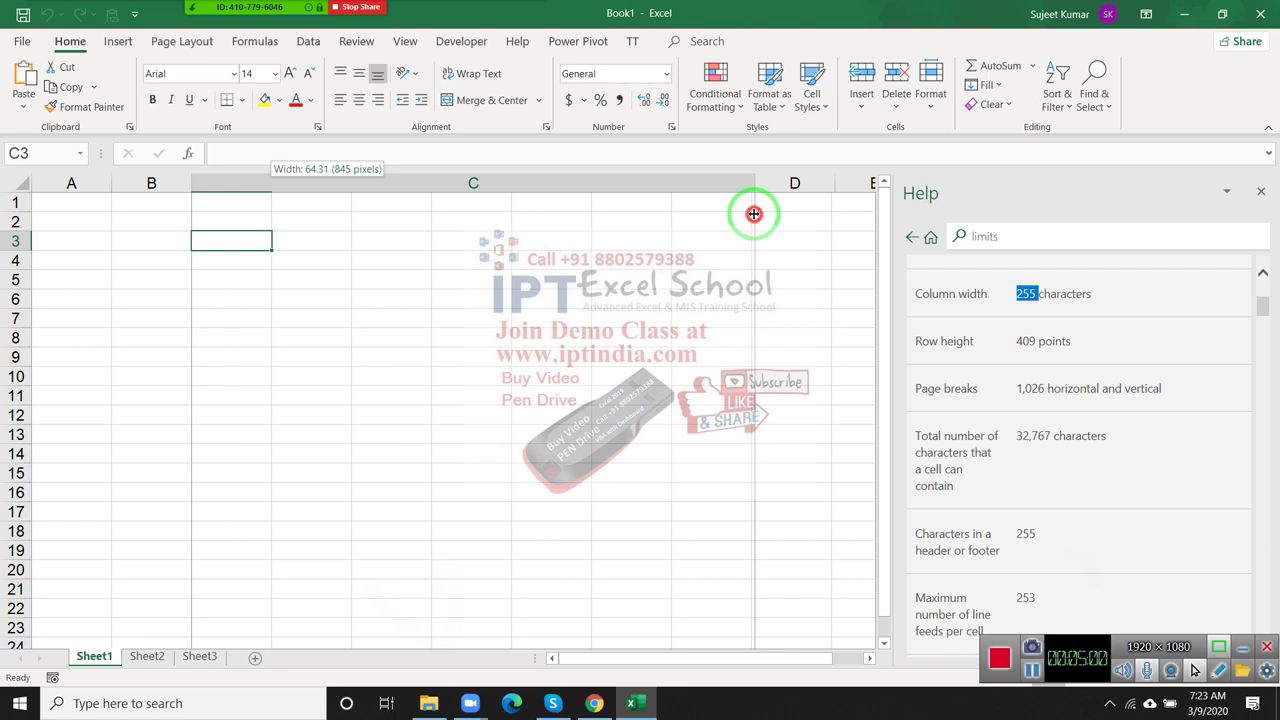
drag(754, 213, 754, 213)
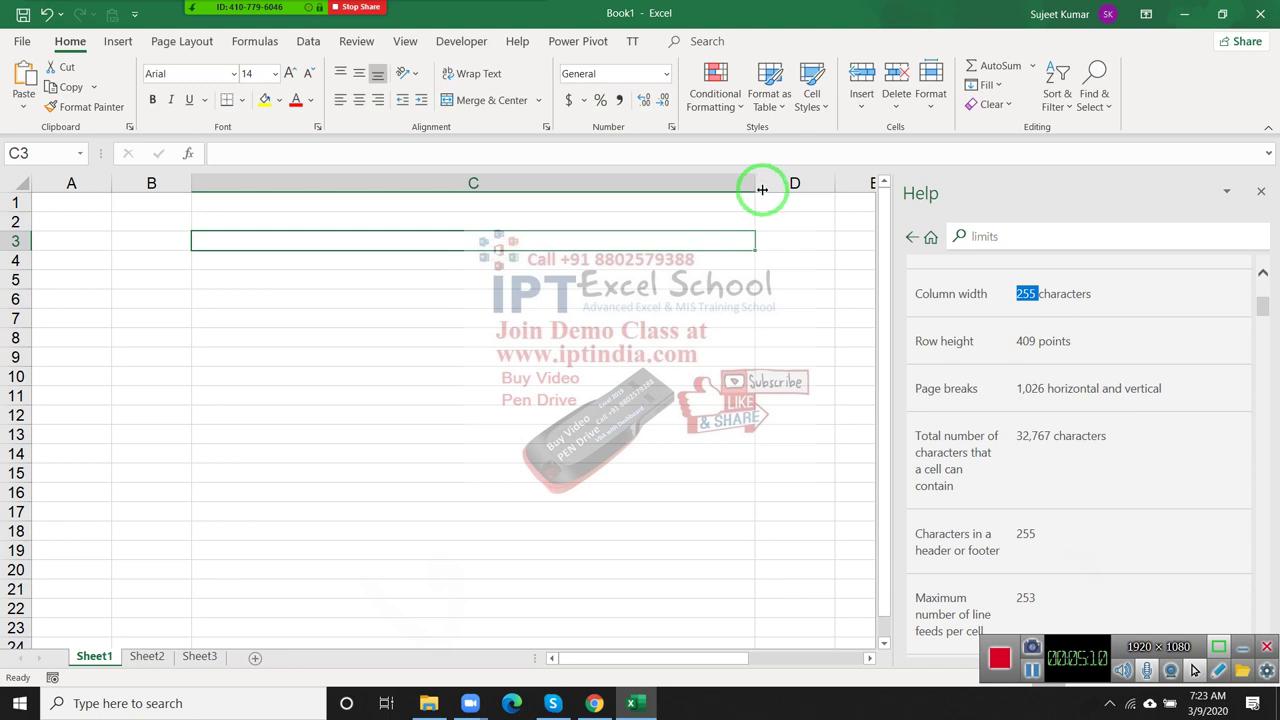
click(780, 200)
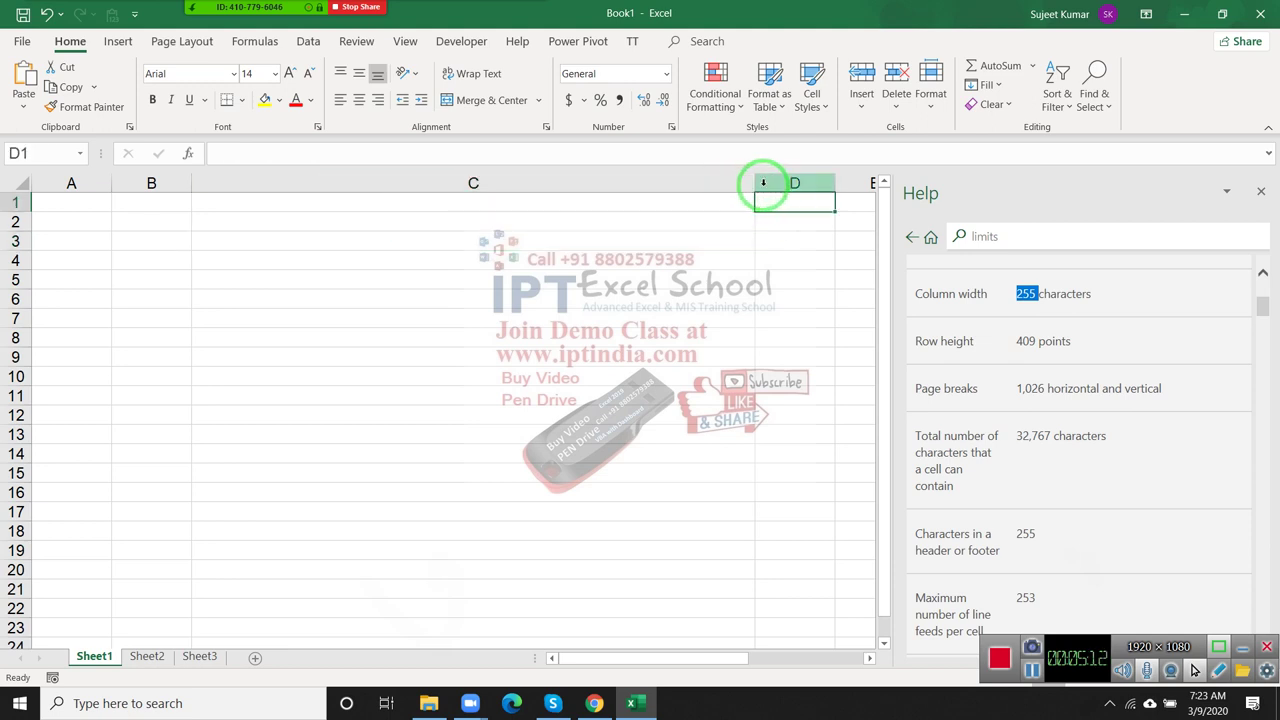
drag(761, 184, 258, 203)
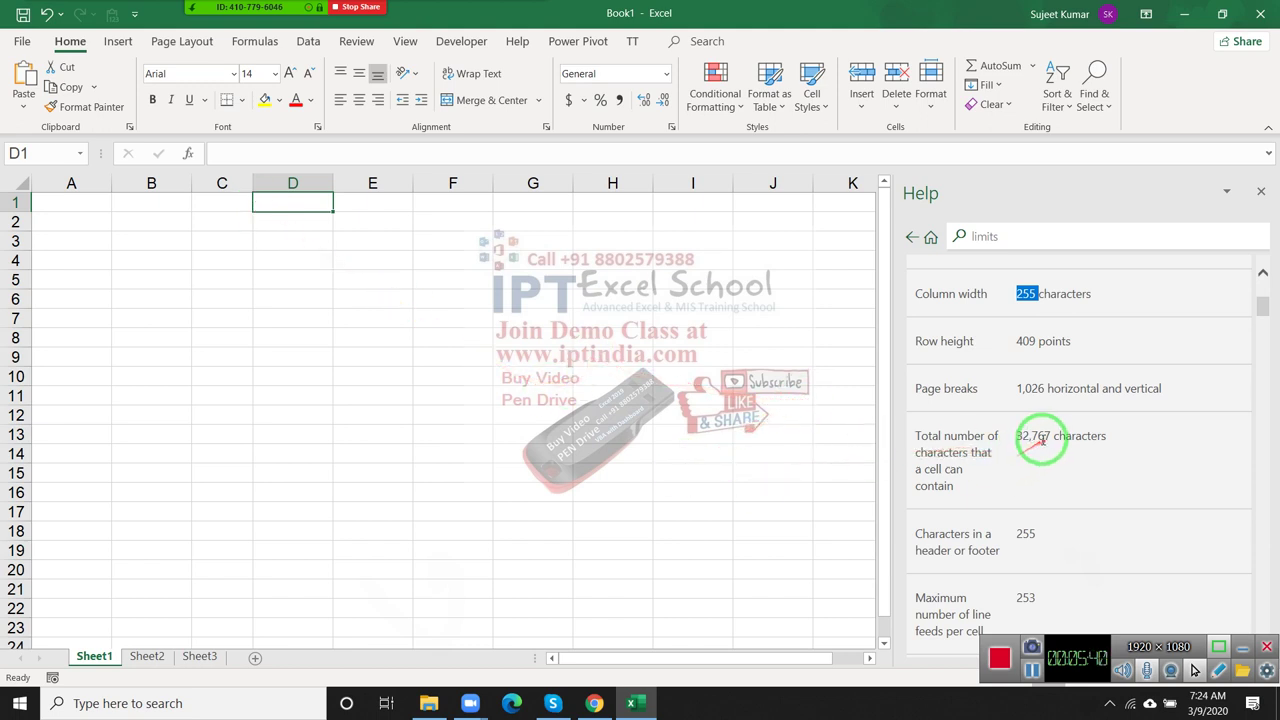
double_click(1030, 533)
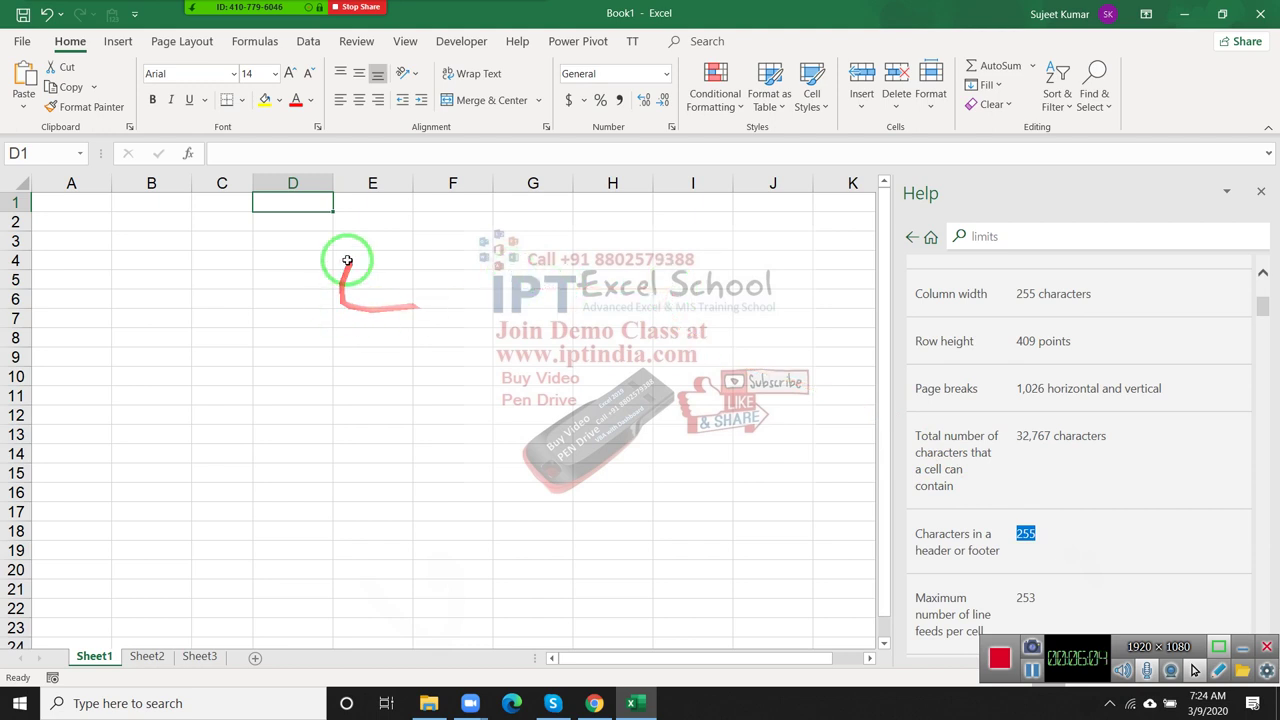
click(296, 220)
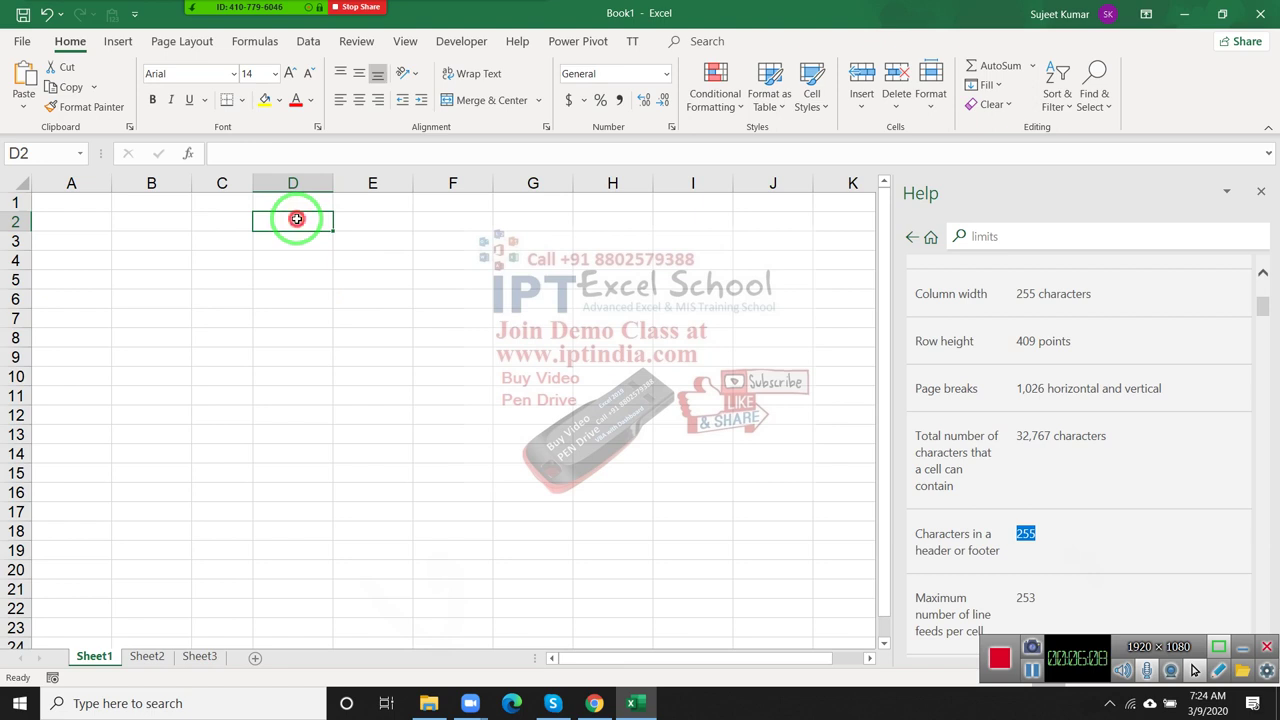
text(asdasd)
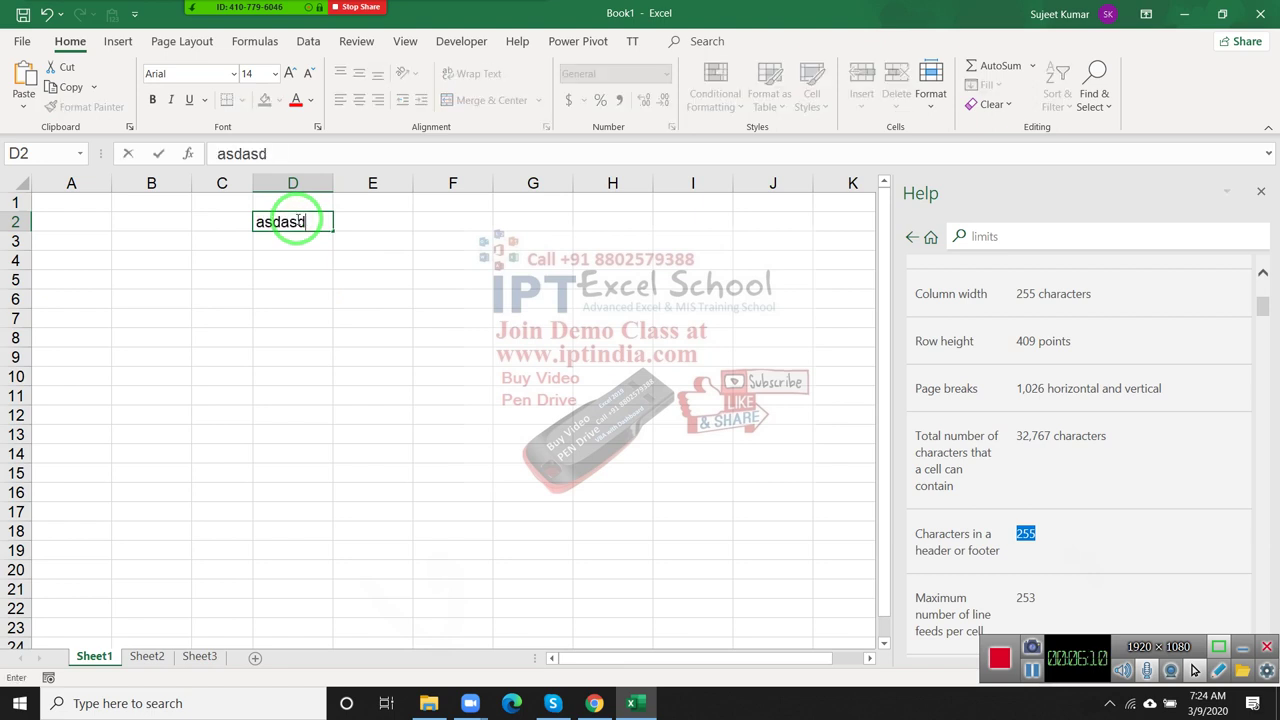
text( asdk clksa dc)
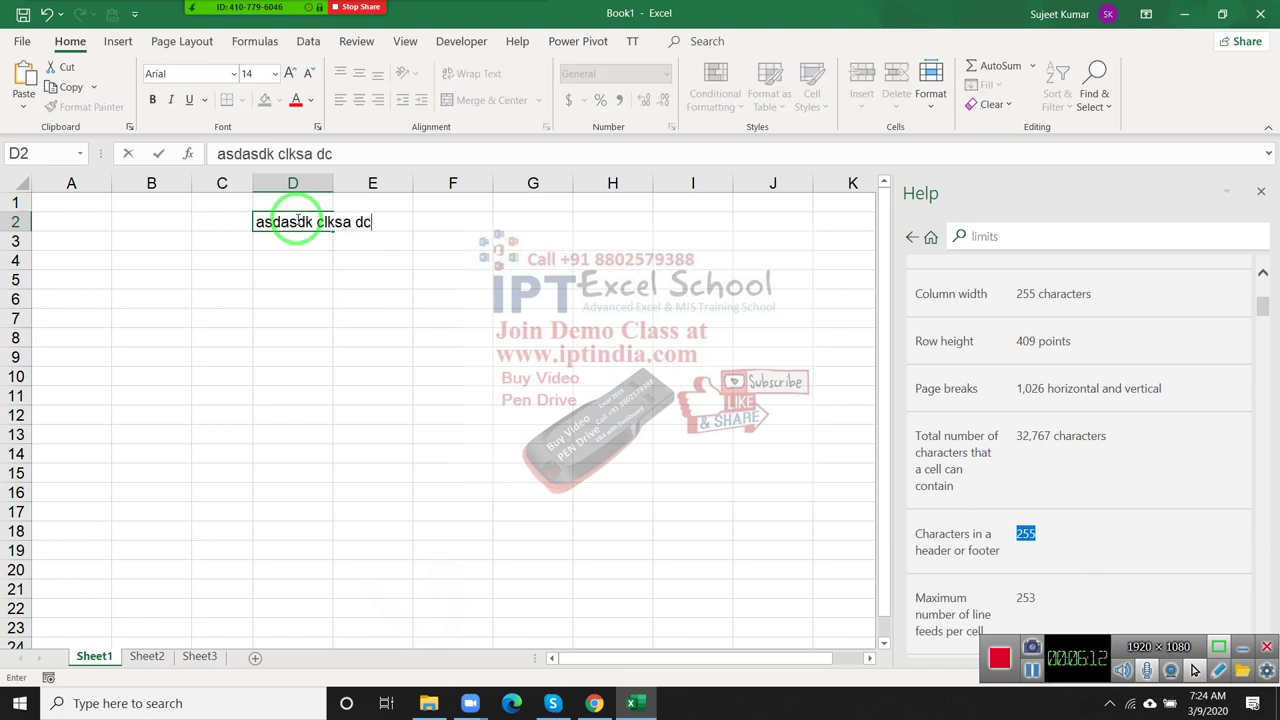
text(lnksdmc lds)
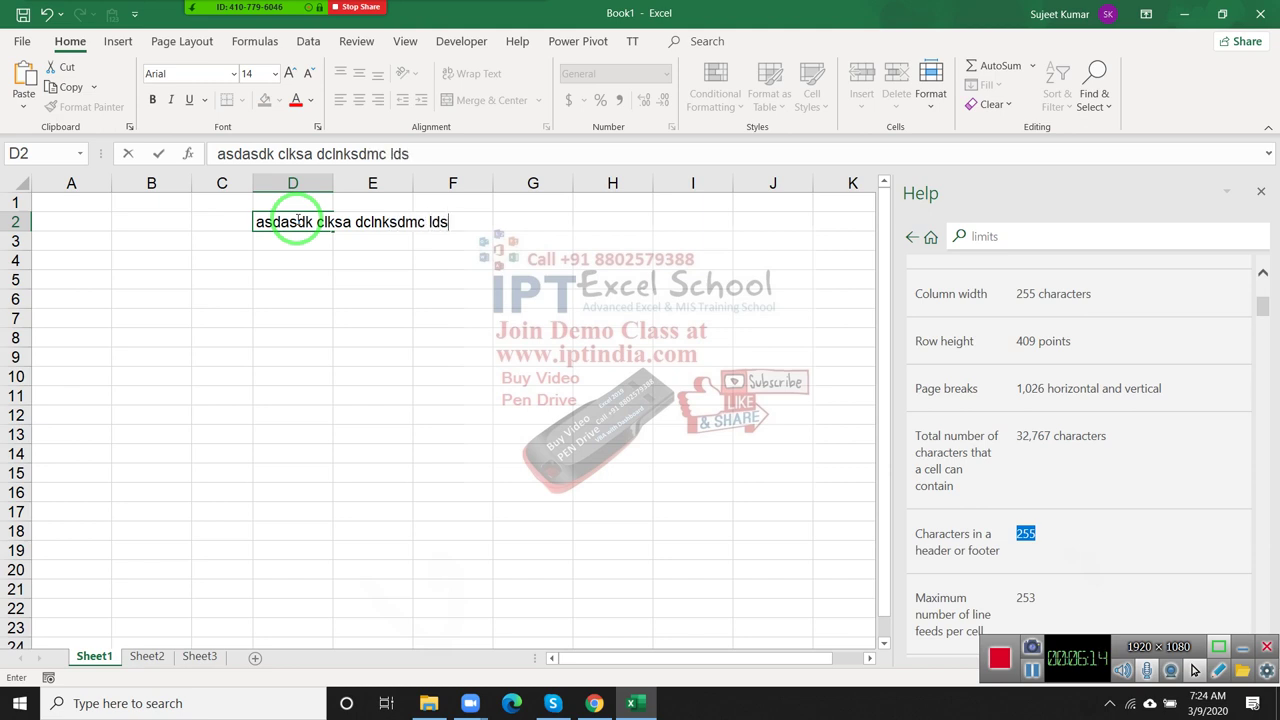
text(kmc)
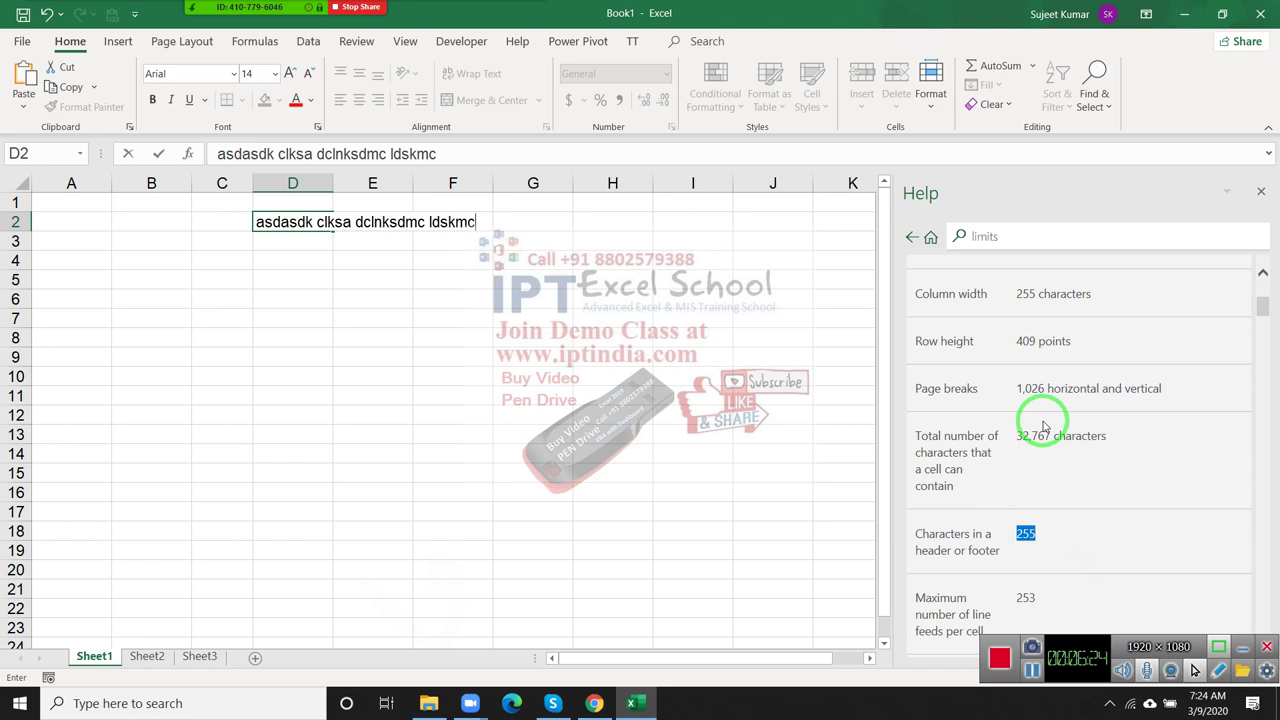
key(Escape)
text(=)
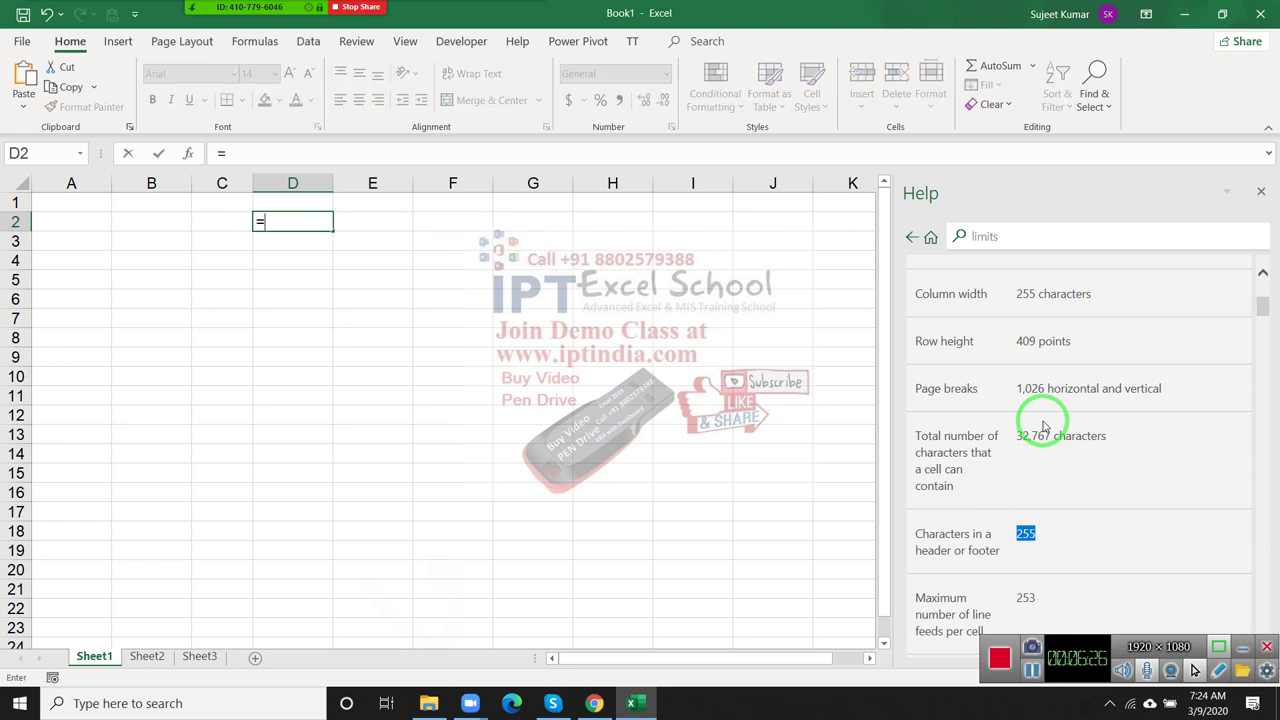
text(IF()
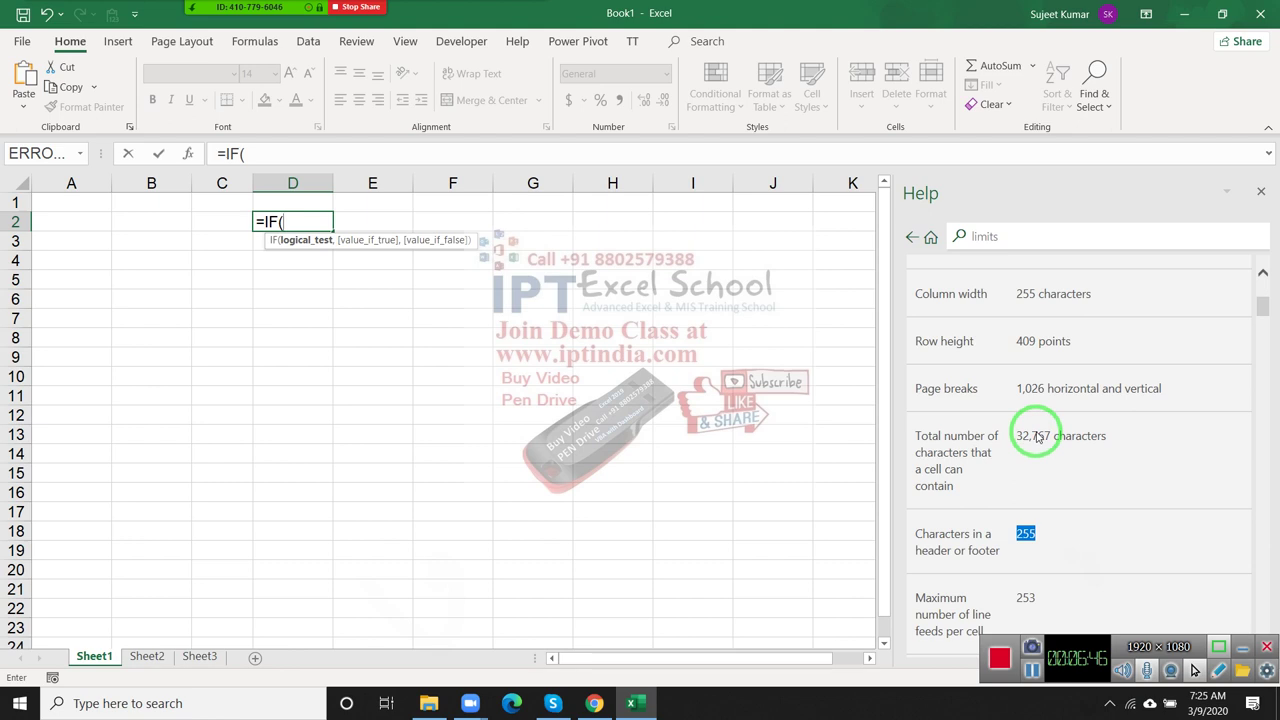
key(Escape)
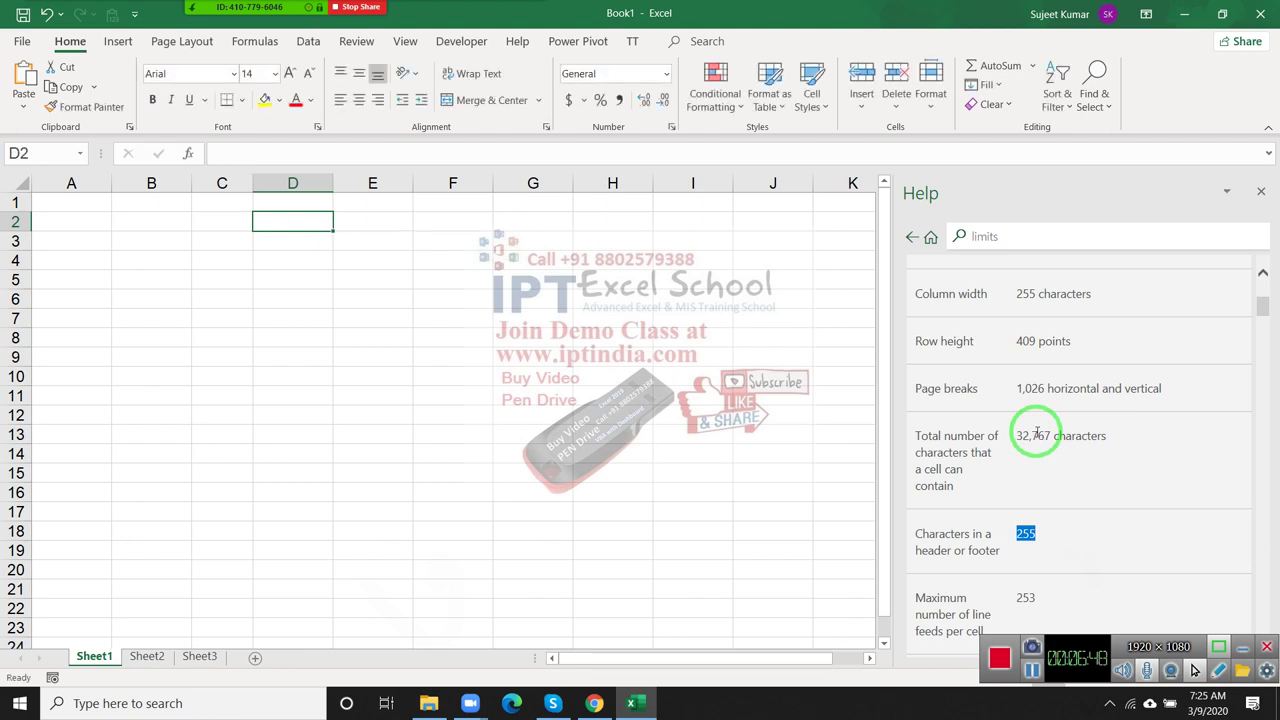
mouse_move(1037, 433)
mouse_down()
mouse_move(1245, 543)
mouse_move(1057, 586)
mouse_move(1265, 447)
mouse_move(1262, 313)
mouse_move(704, 40)
mouse_up()
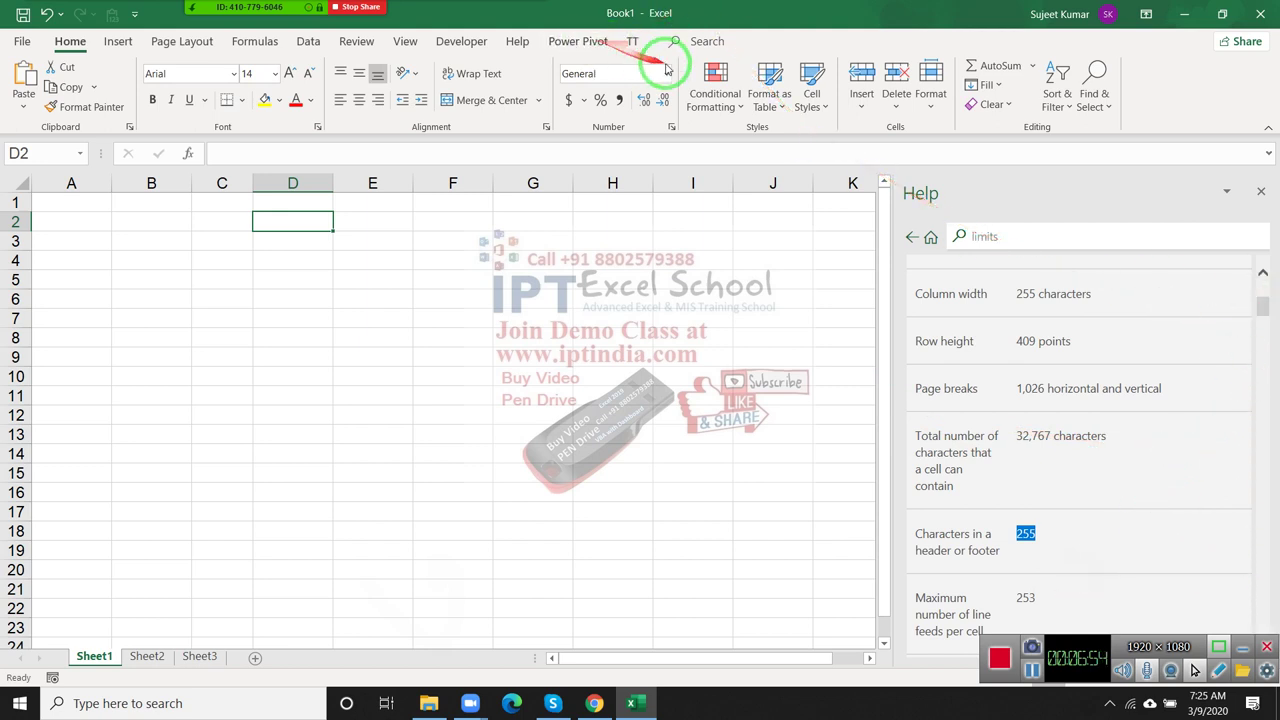
click(705, 41)
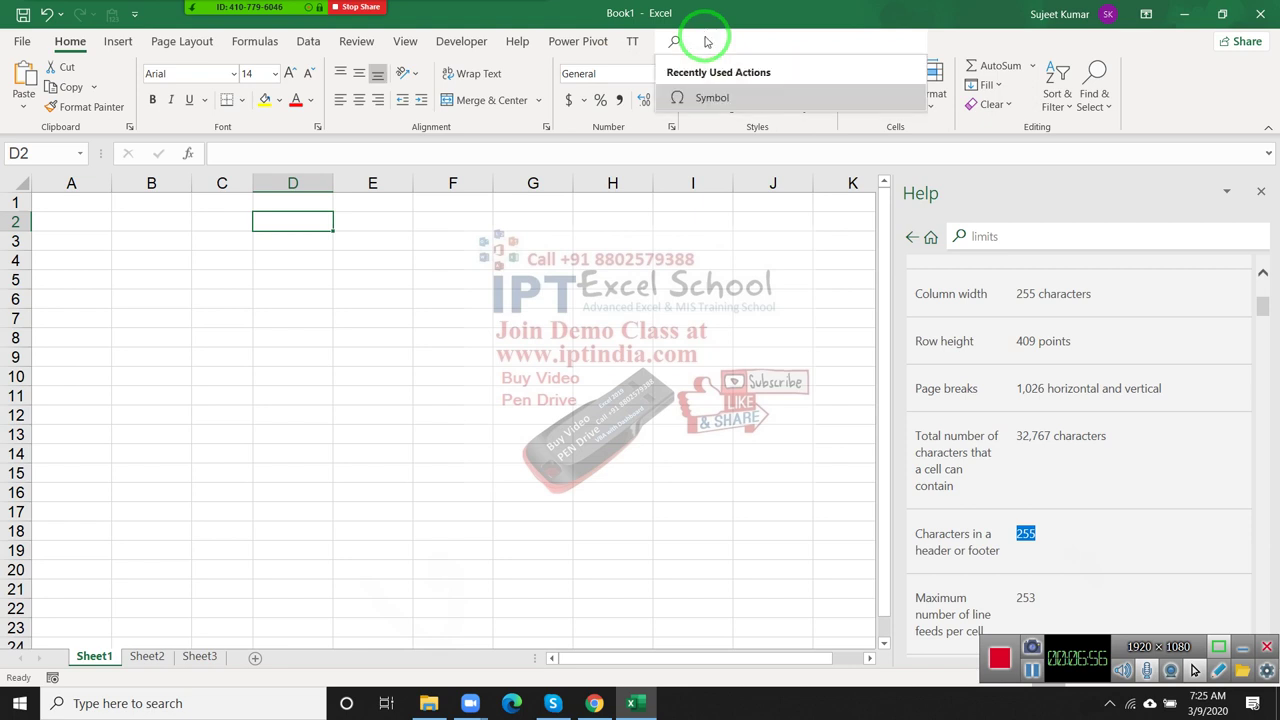
text(li)
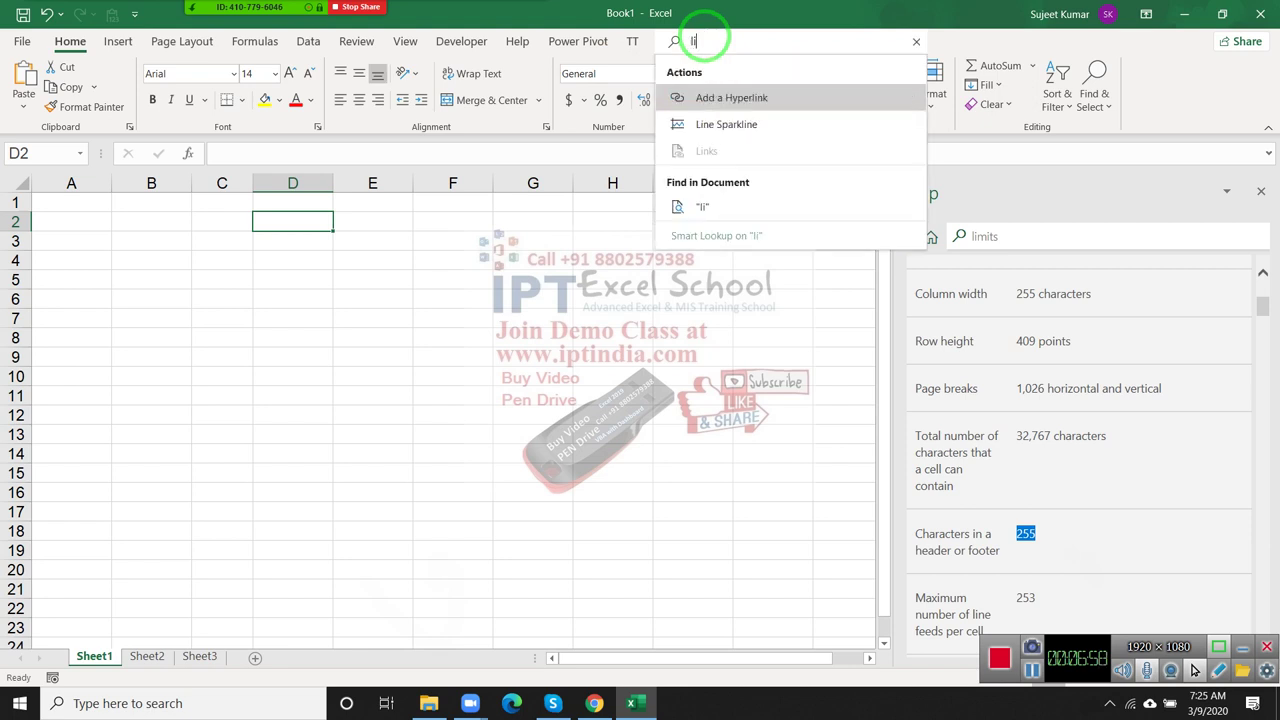
text(mit)
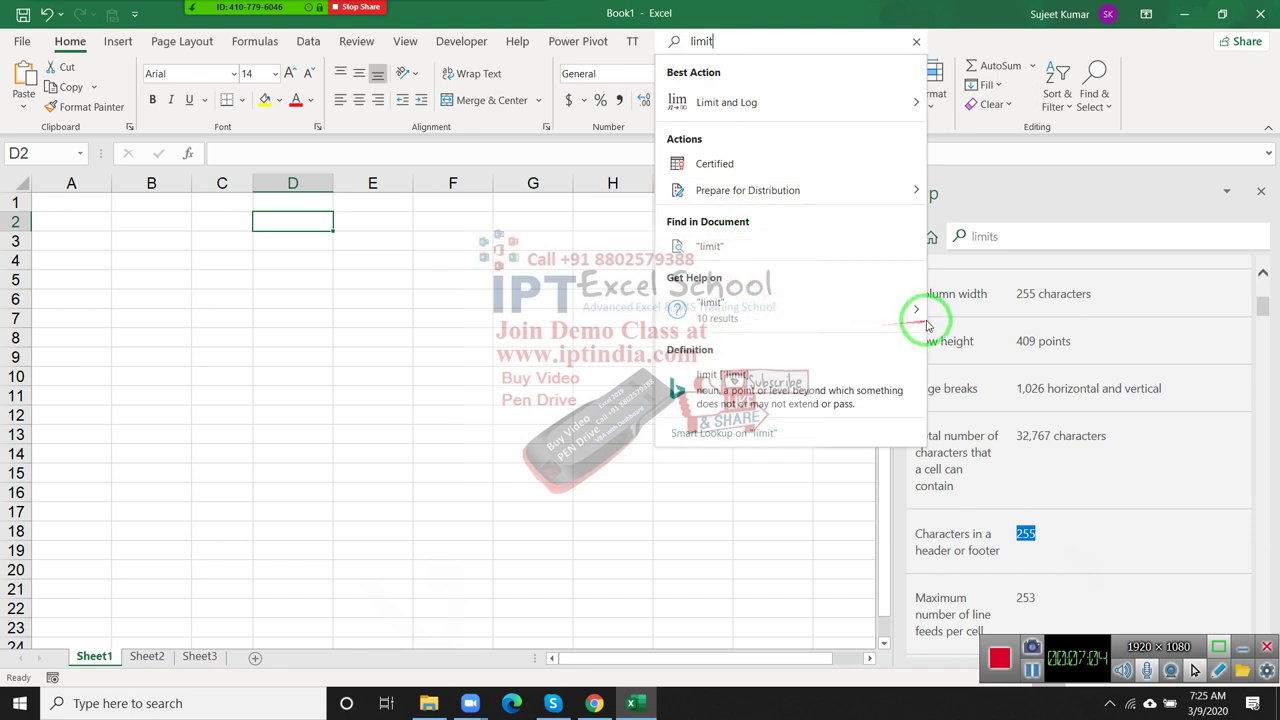
mouse_move(917, 321)
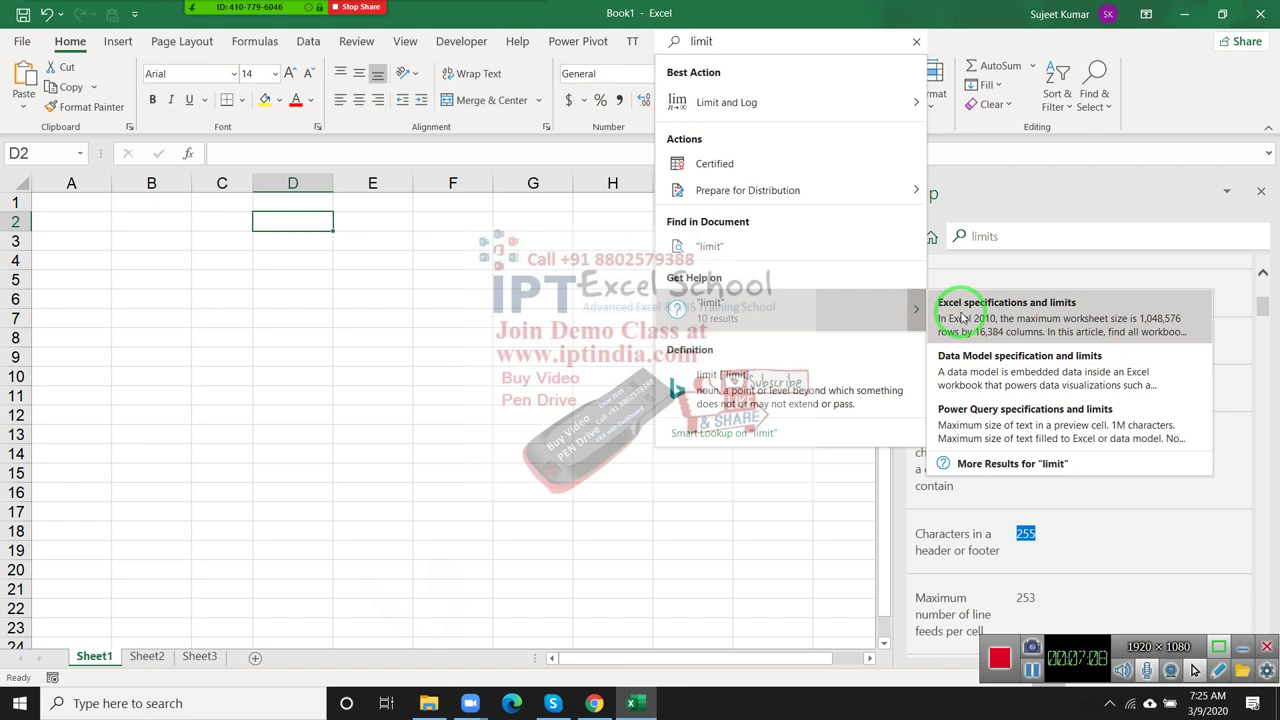
click(961, 318)
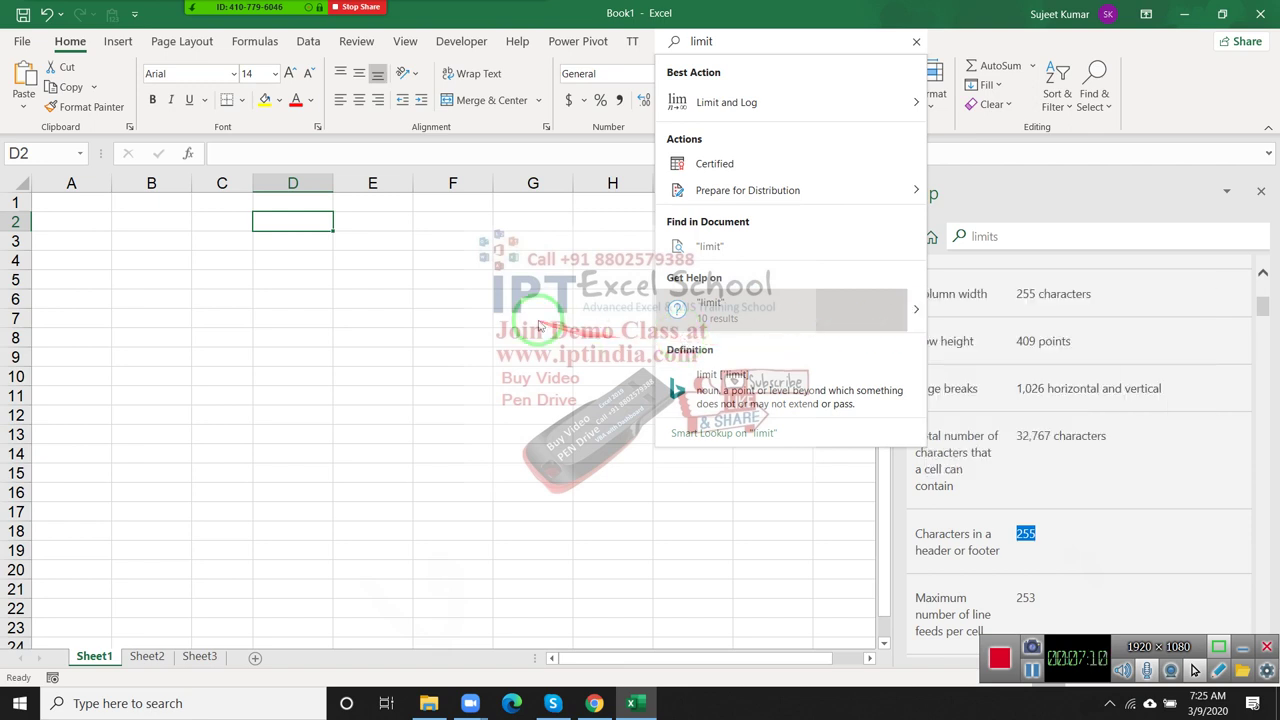
click(538, 320)
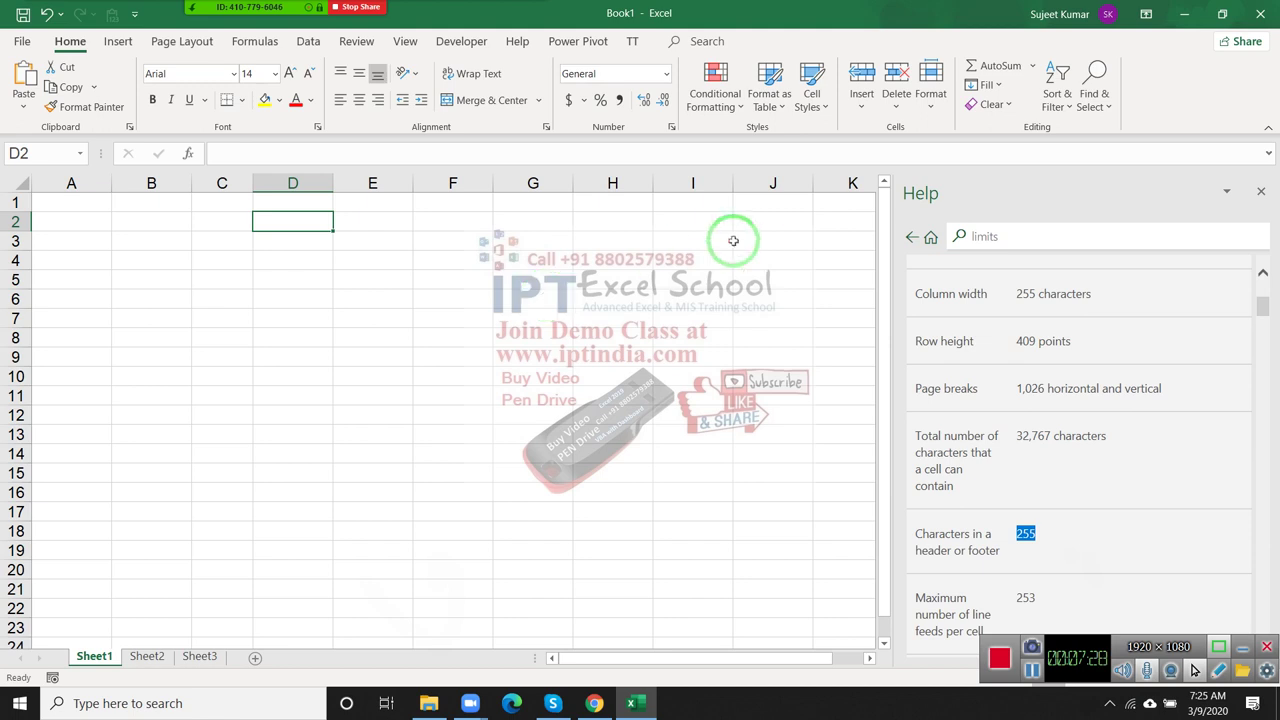
Step: Replace the Help search text 'limits' with 'shortcut'
click(1011, 239)
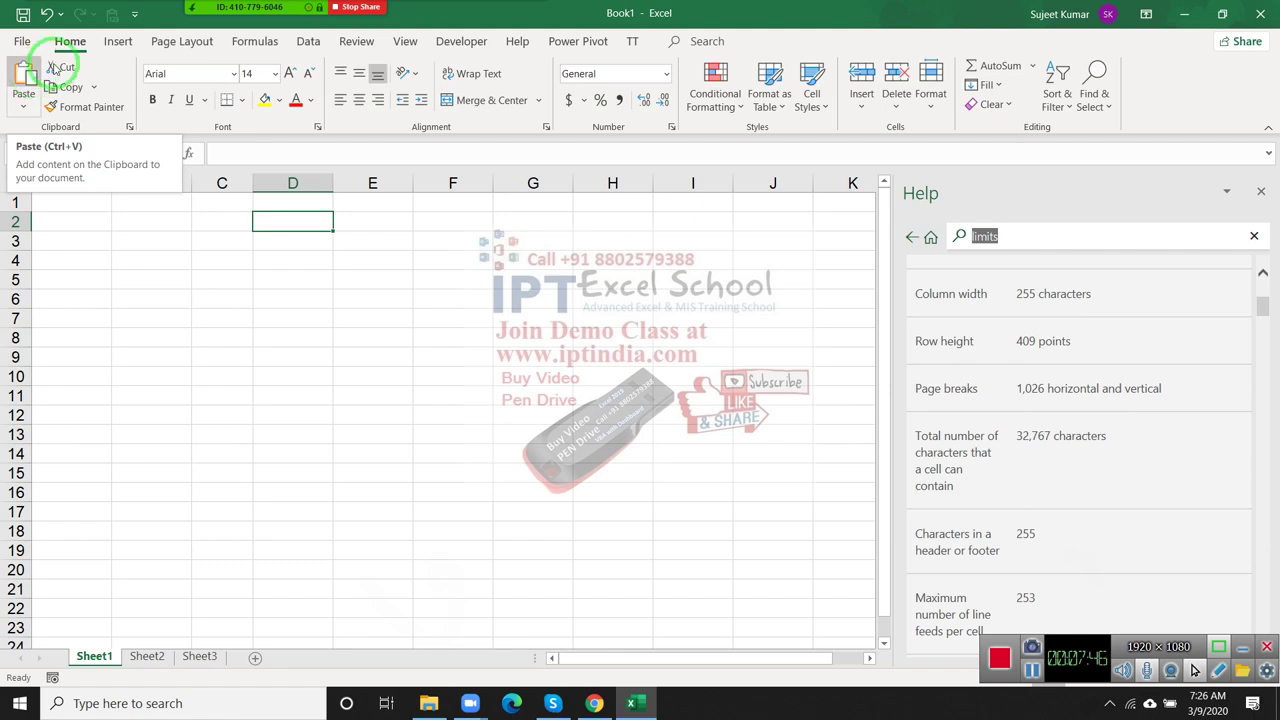
click(527, 18)
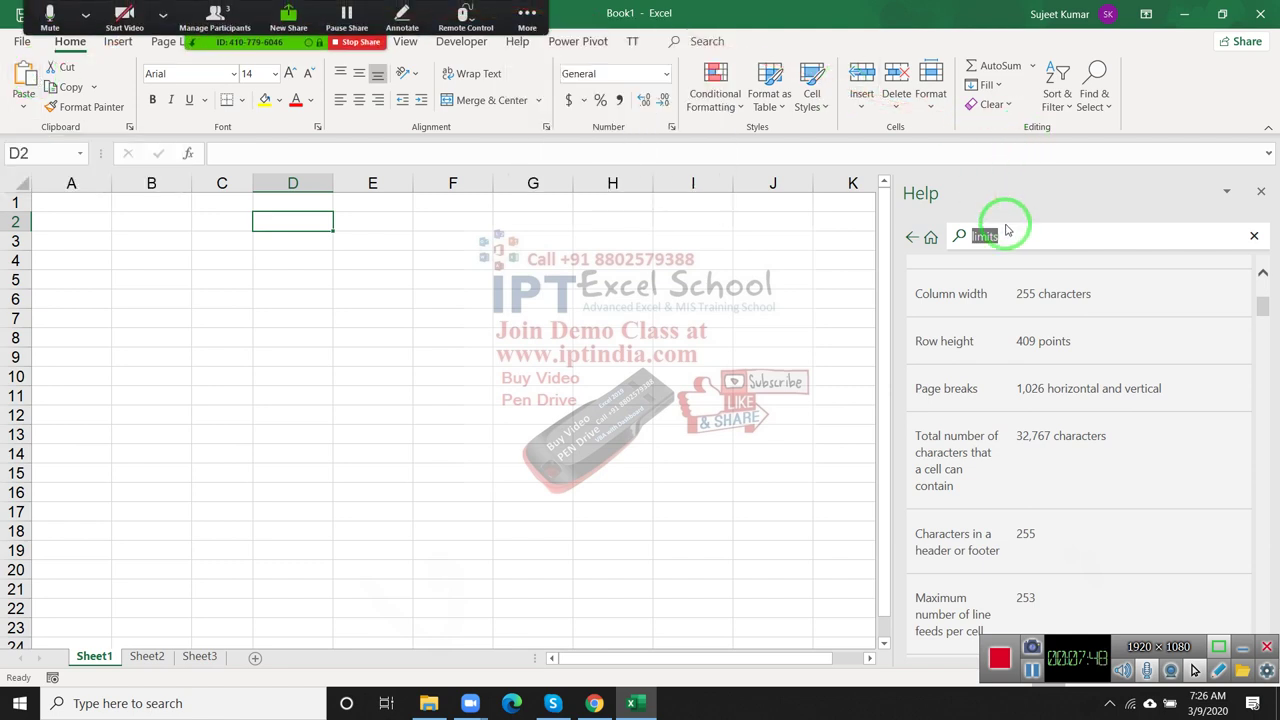
text(sh)
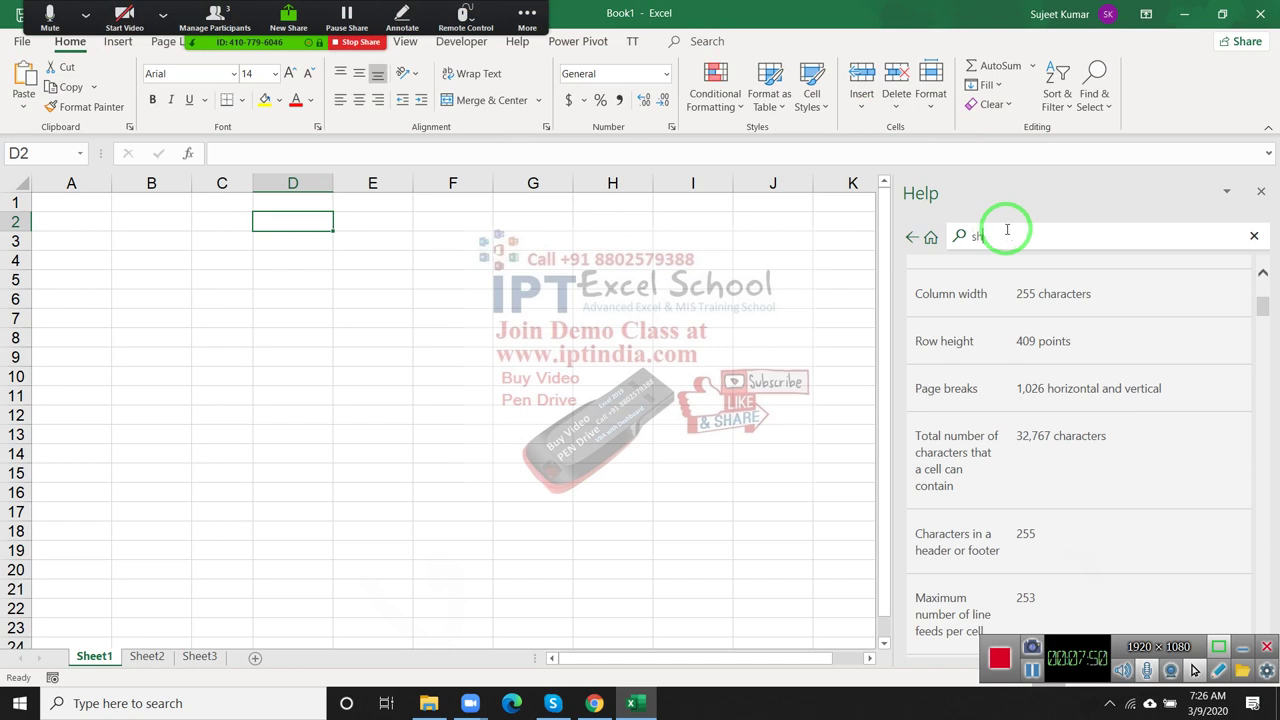
text(ort)
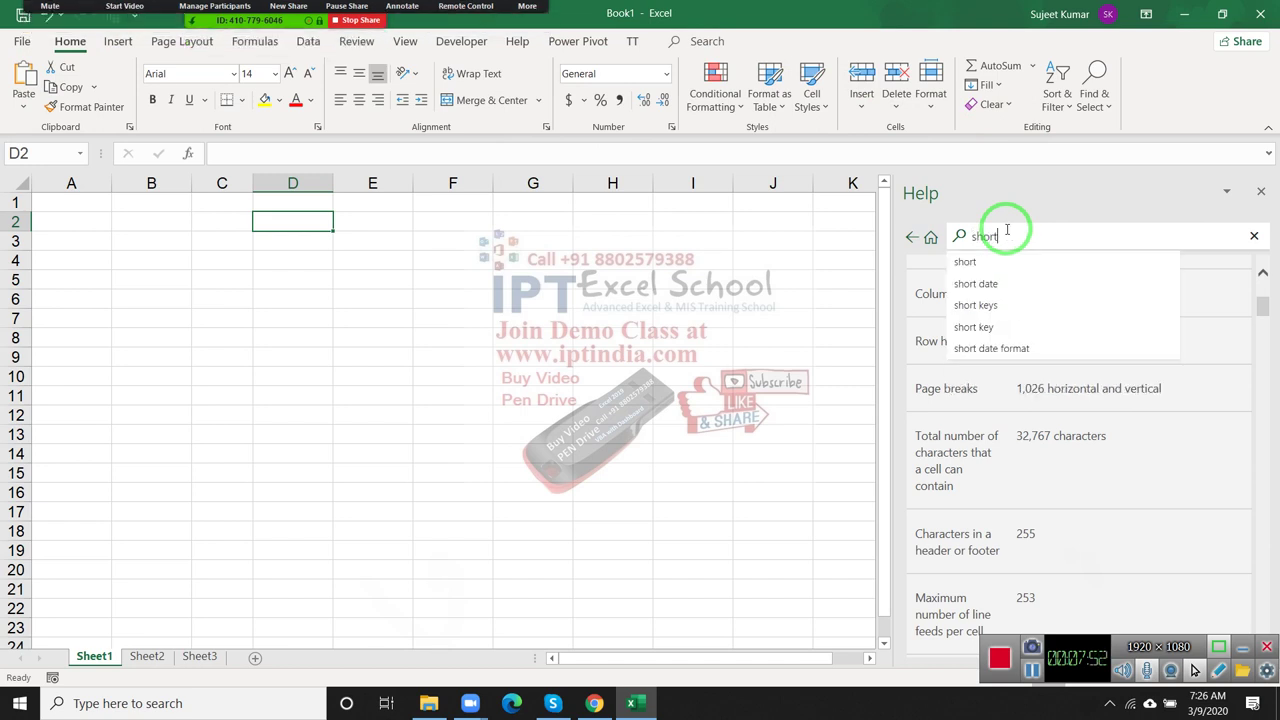
text(cut)
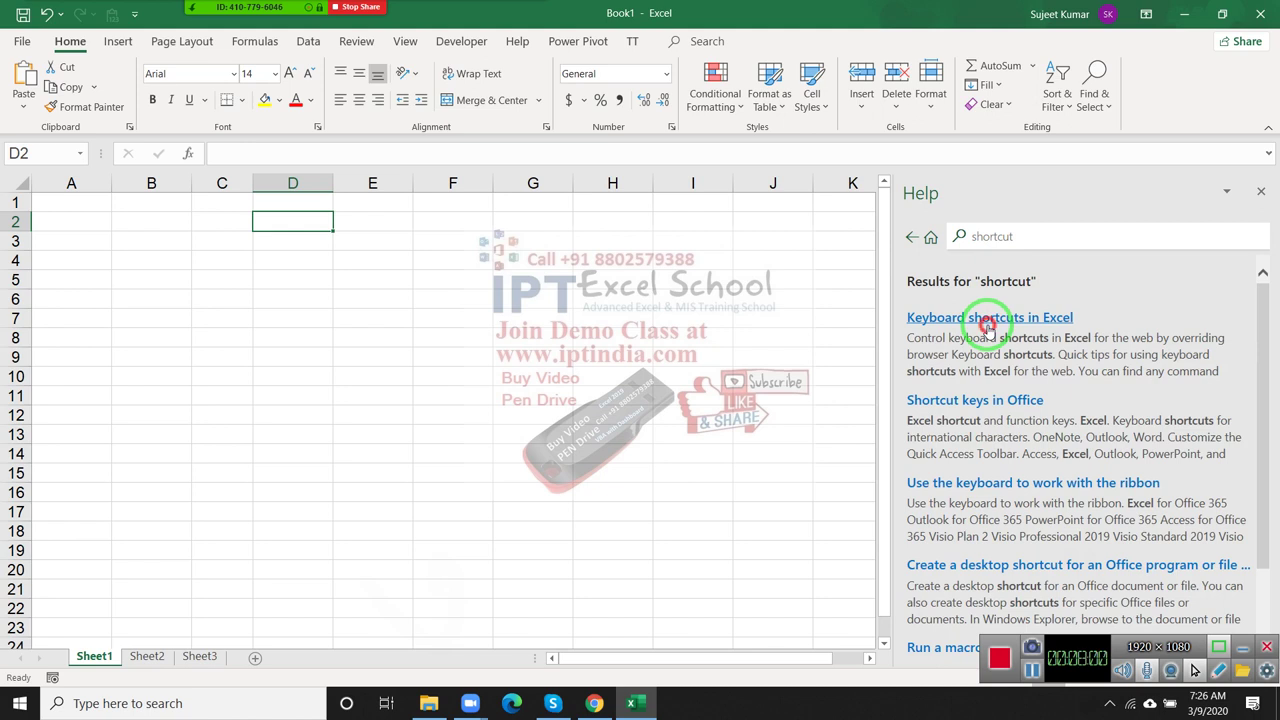
Step: Open the 'Keyboard shortcuts in Excel' article and scroll down to its ribbon-navigation table
click(988, 330)
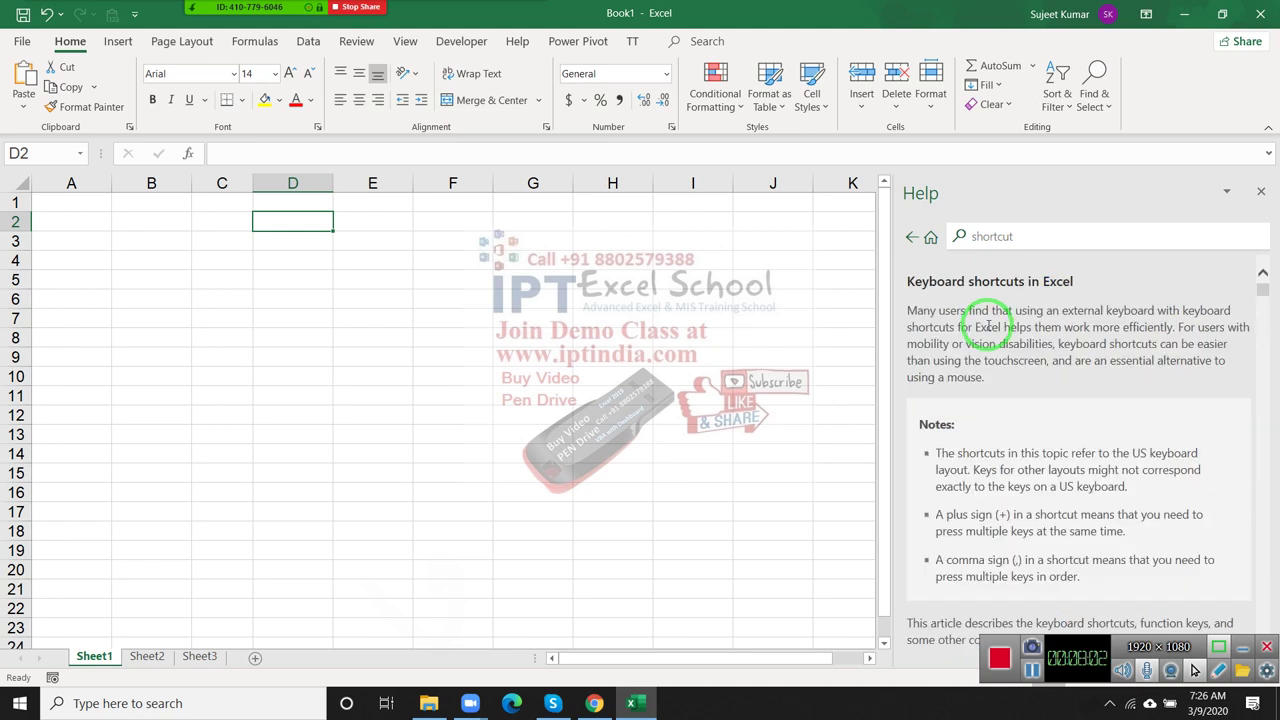
scroll(988, 326, down, 1)
scroll(988, 328, down, 3)
scroll(988, 328, down, 3)
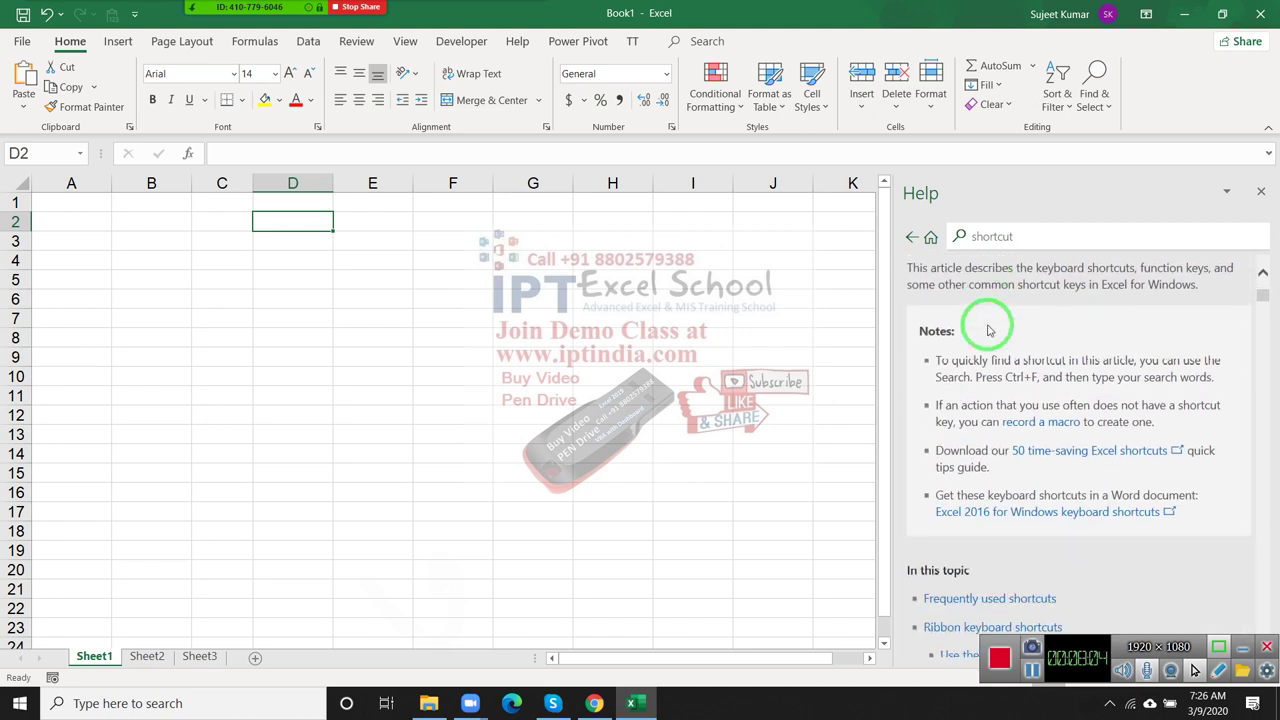
scroll(988, 330, down, 2)
scroll(988, 330, down, 2)
scroll(988, 330, down, 1)
scroll(988, 328, down, 3)
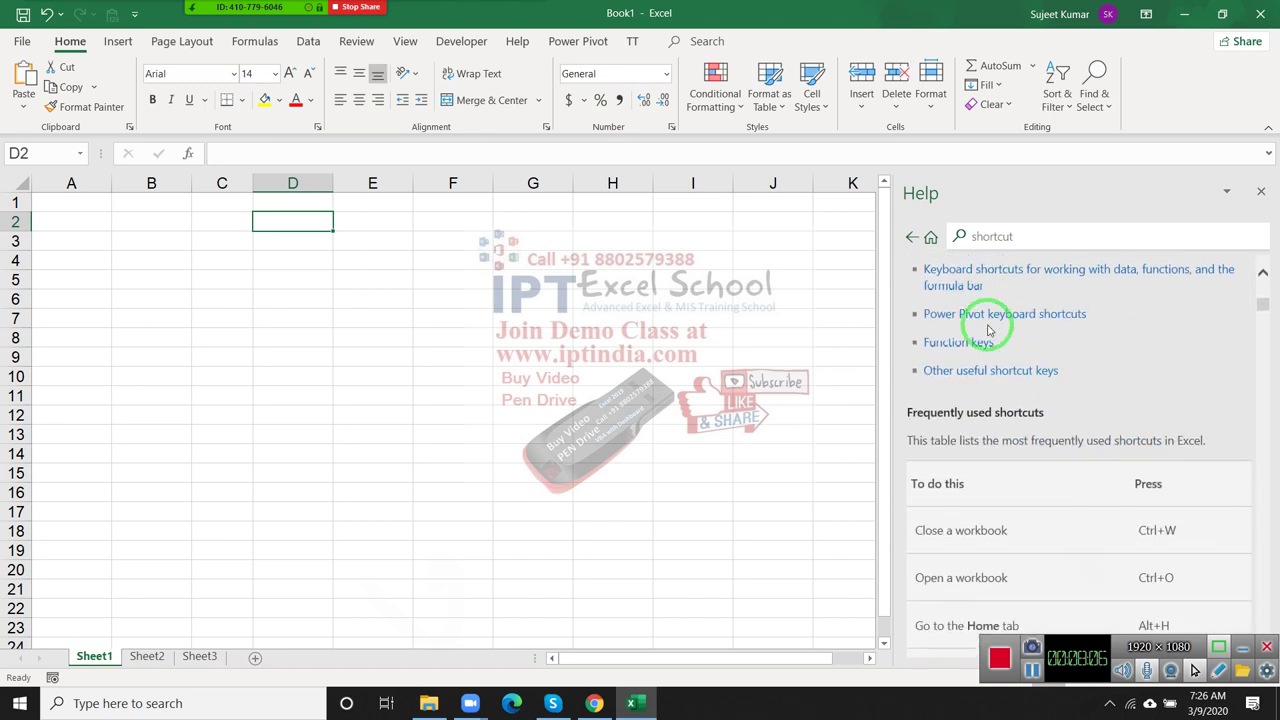
scroll(988, 326, down, 1)
scroll(988, 326, down, 3)
scroll(988, 326, down, 2)
scroll(988, 328, down, 3)
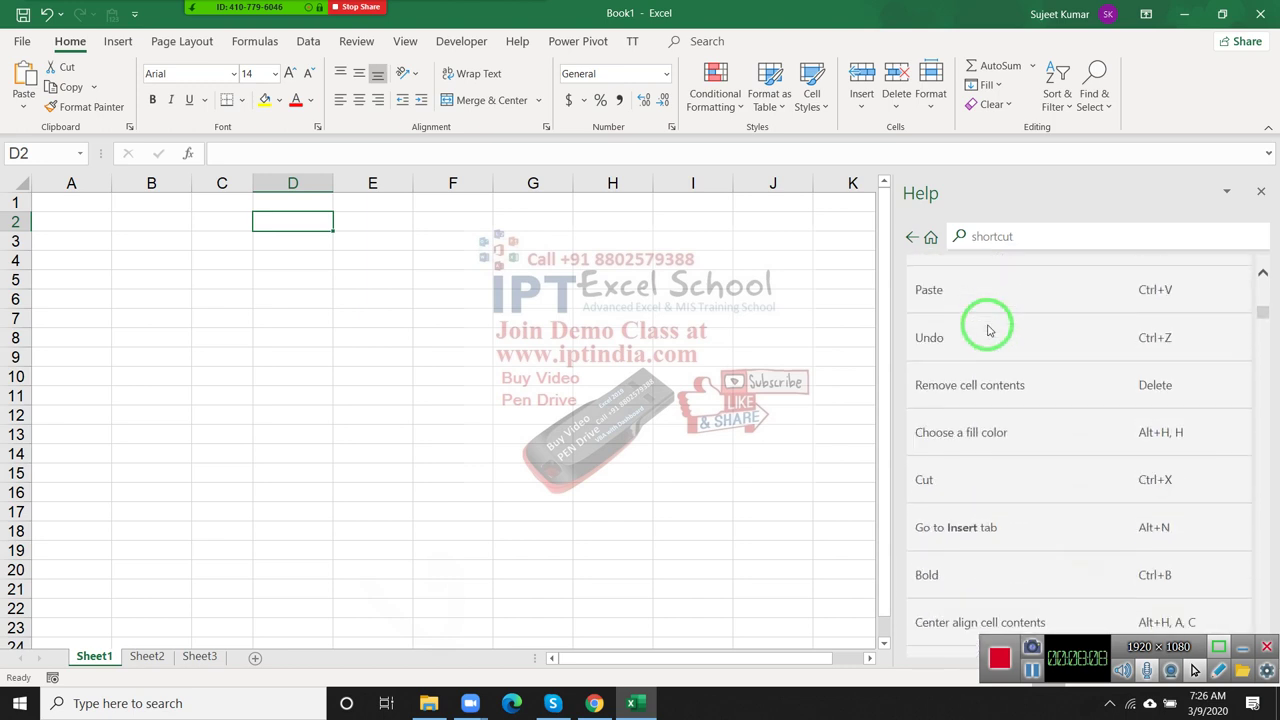
scroll(988, 330, down, 3)
scroll(988, 330, down, 3)
scroll(988, 330, down, 3)
scroll(988, 330, down, 3)
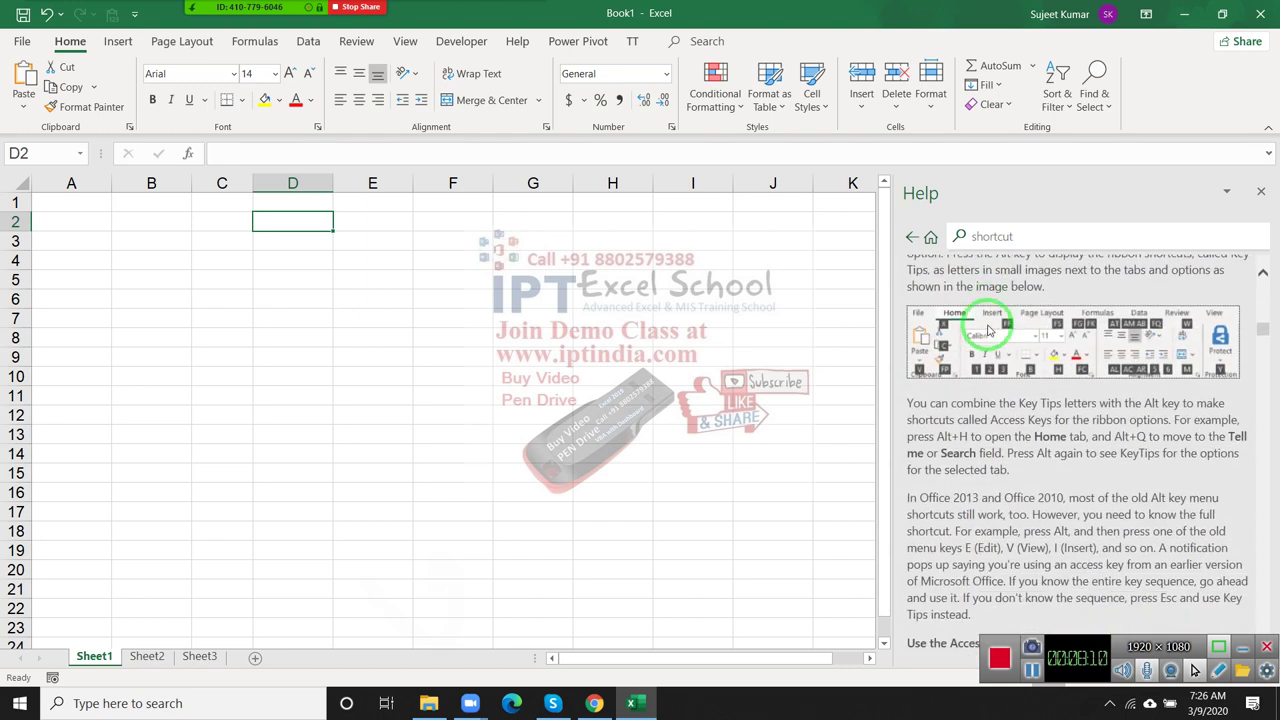
scroll(988, 330, down, 3)
scroll(988, 330, down, 3)
scroll(988, 330, down, 3)
scroll(988, 330, down, 3)
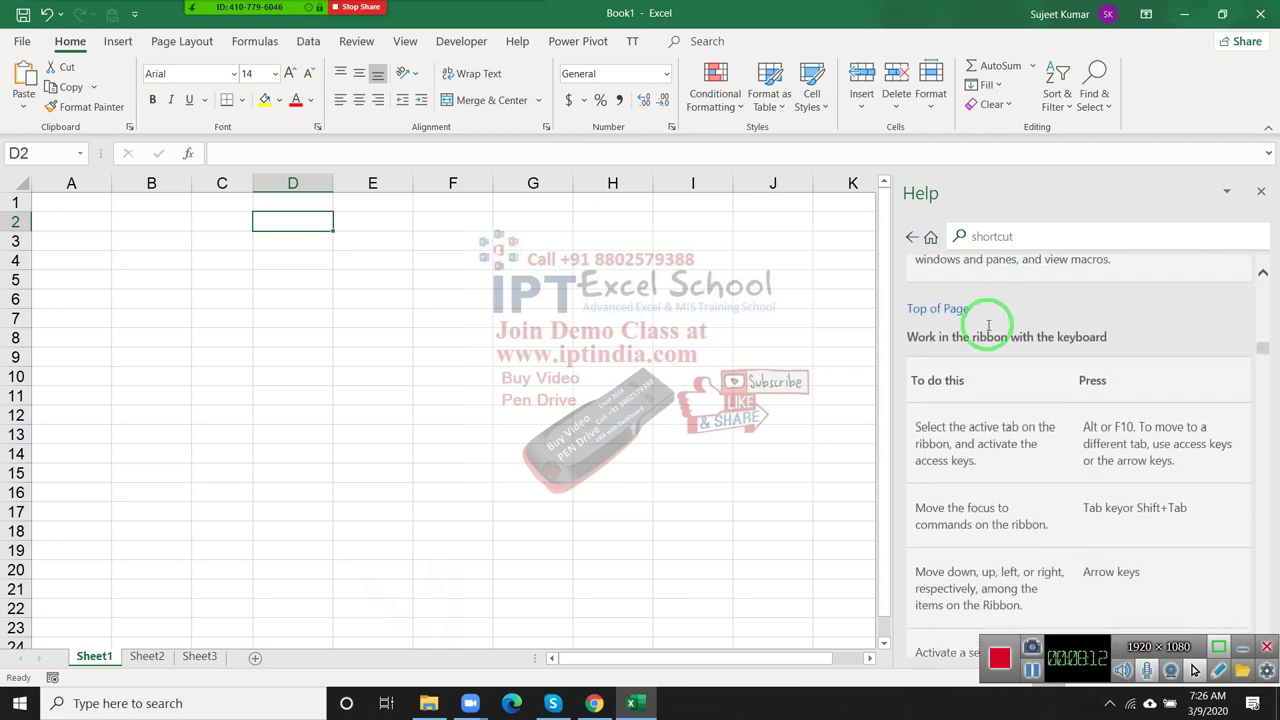
scroll(988, 330, down, 2)
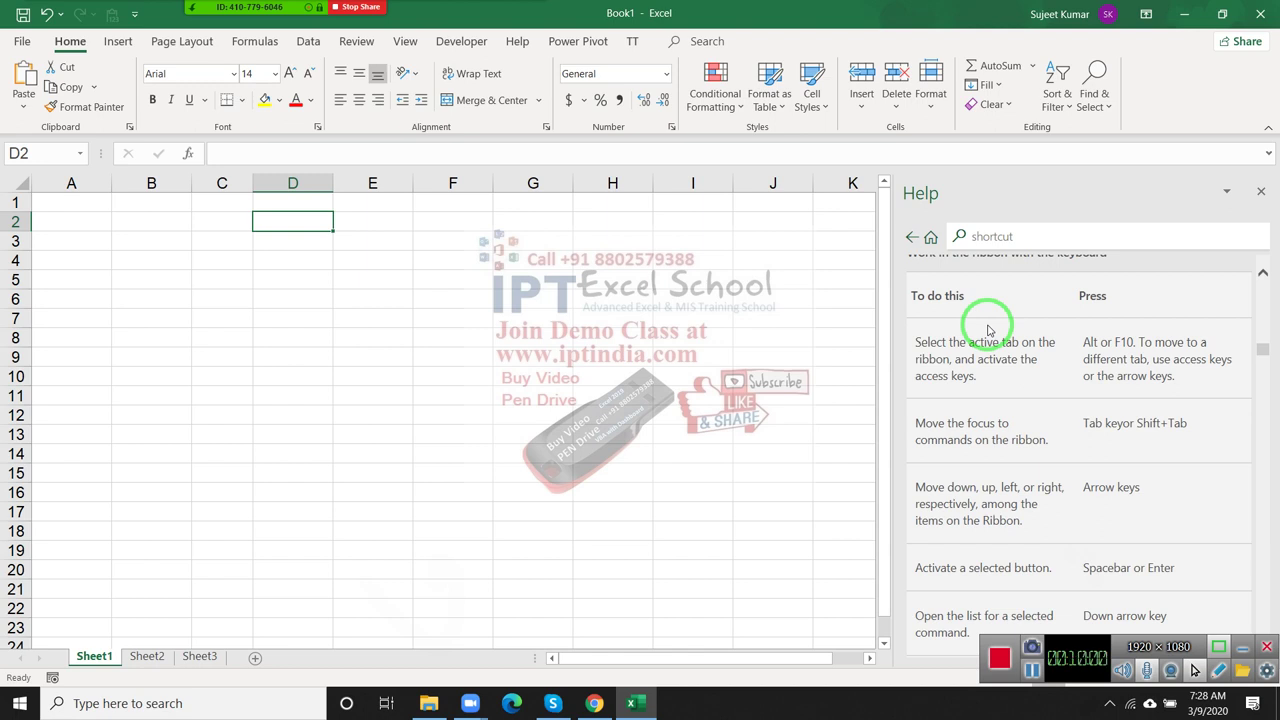
Step: Select cells K13 and H11, then close the Help pane
click(846, 437)
click(640, 396)
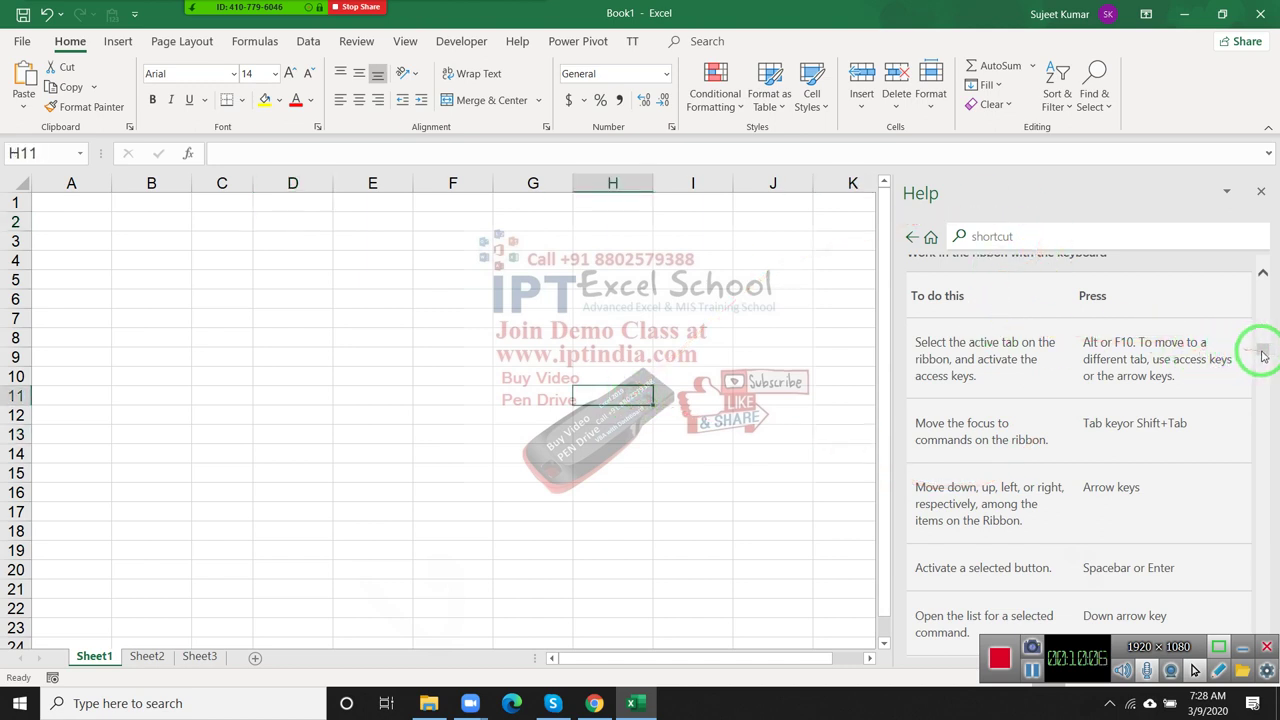
click(1260, 197)
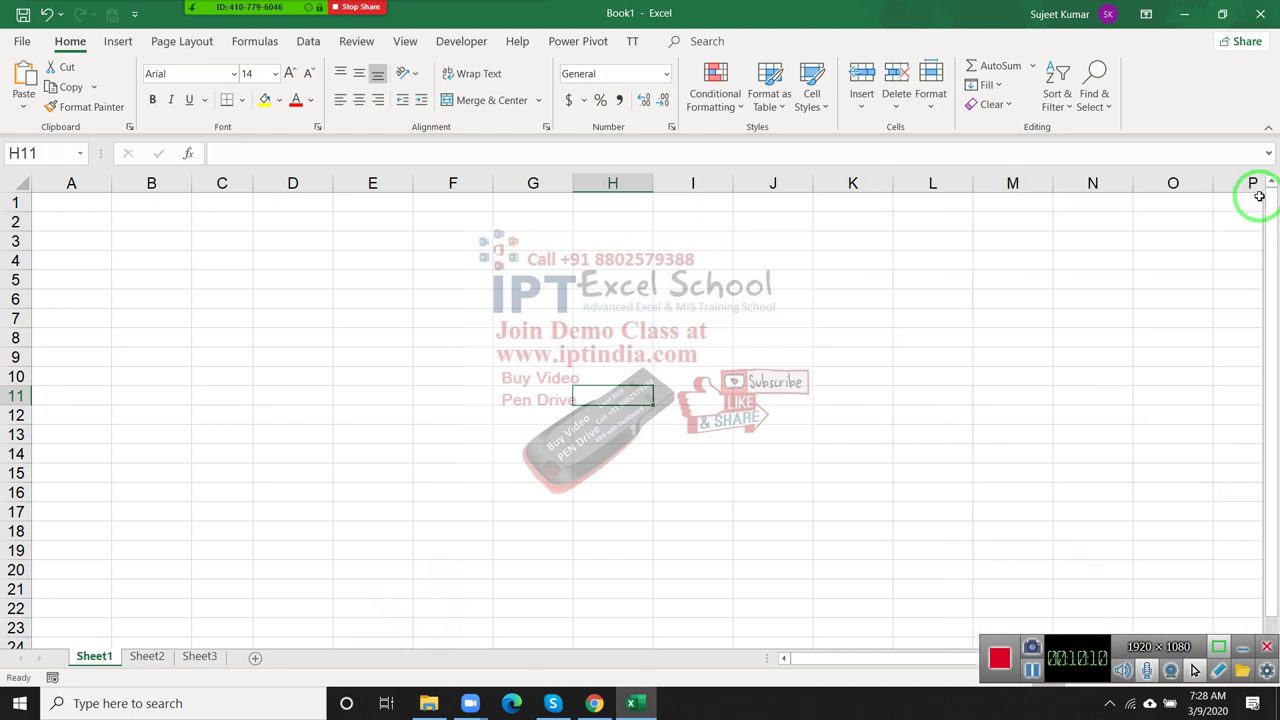
Step: Select D6, view the Borders list without applying a style, then select D3
click(290, 307)
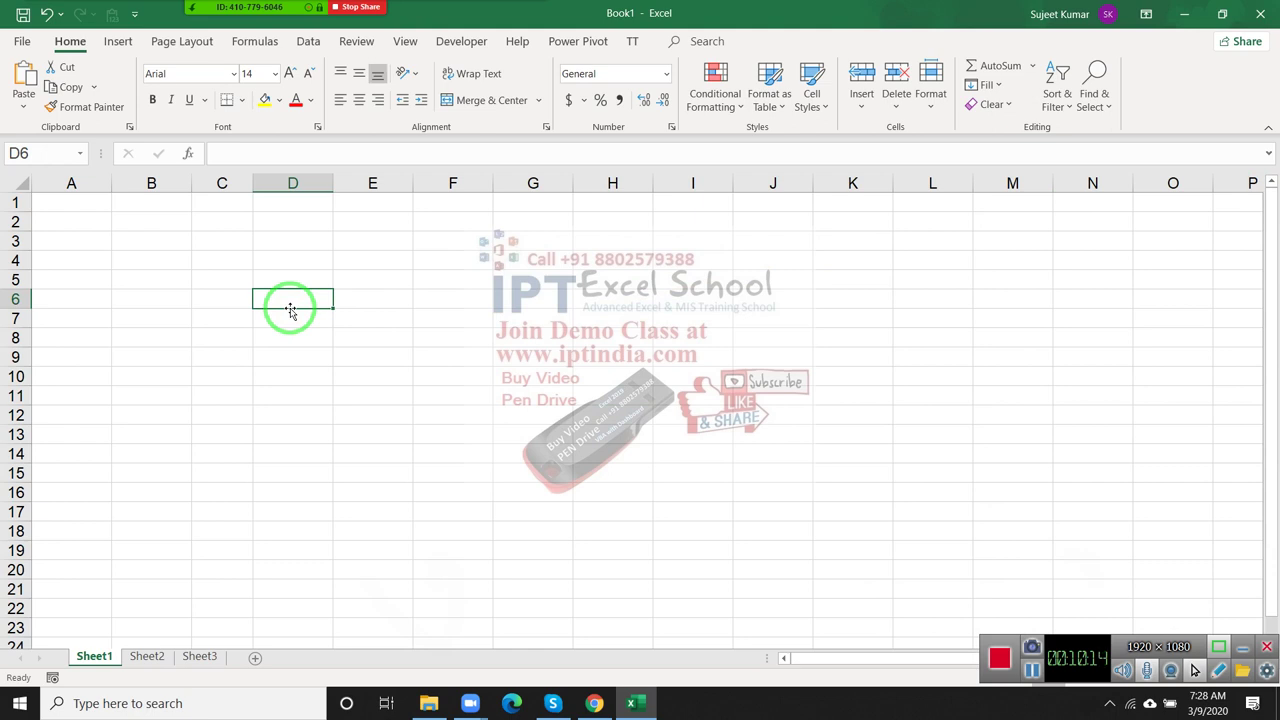
click(240, 97)
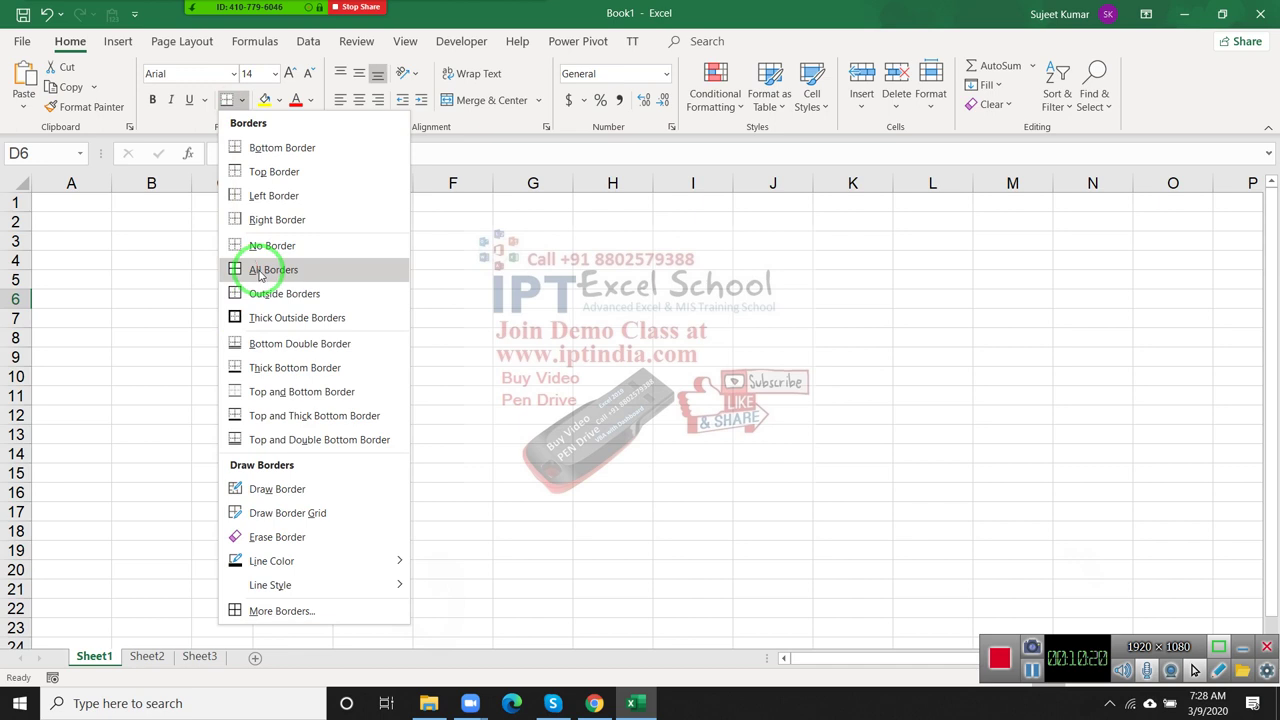
click(478, 249)
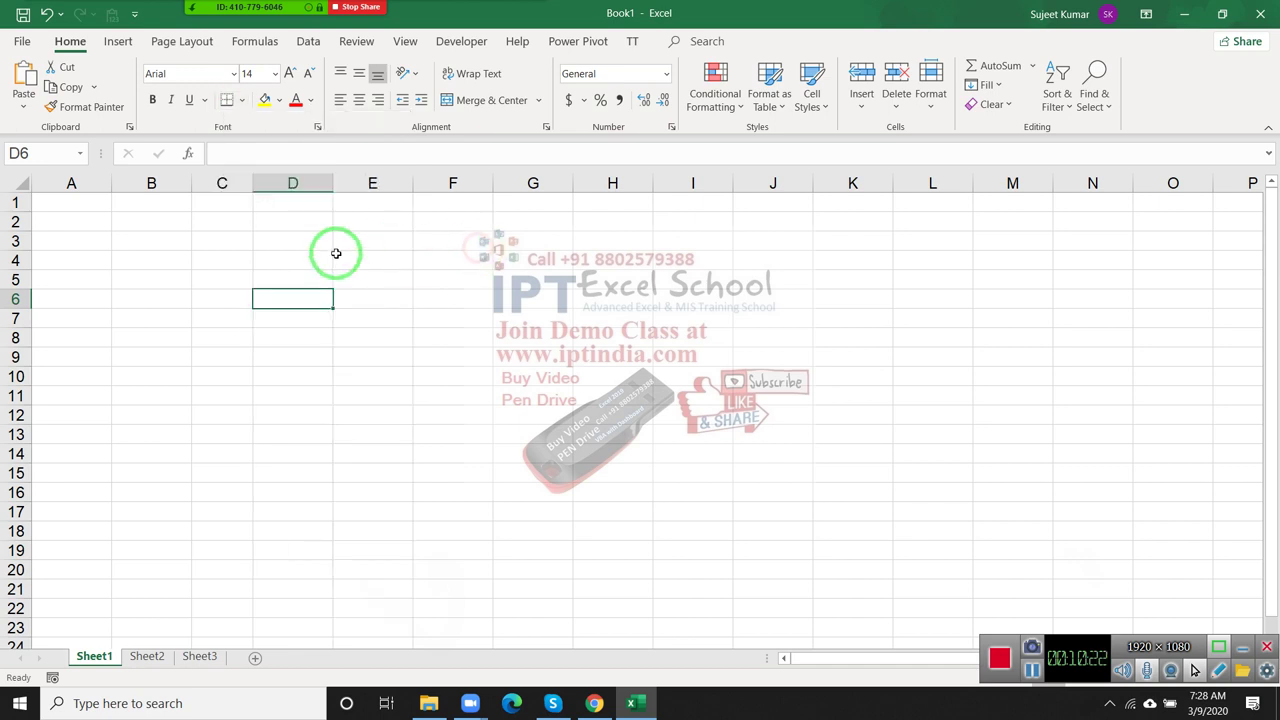
click(269, 247)
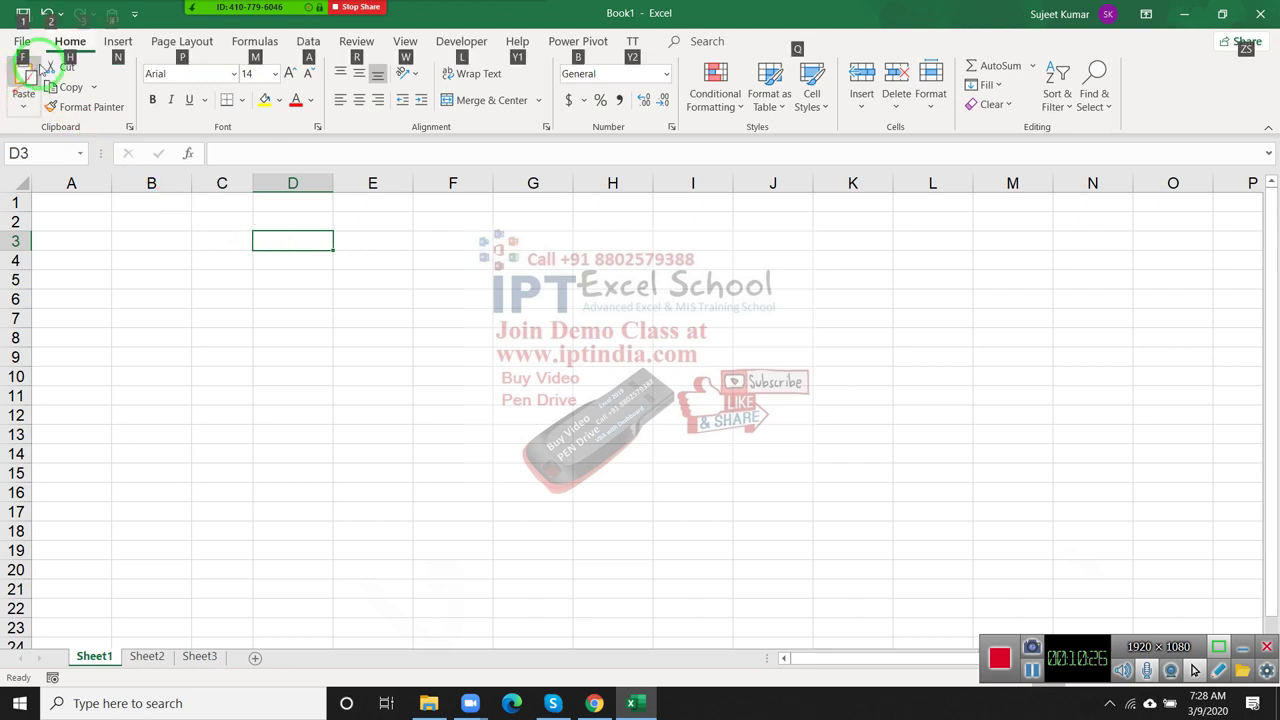
Step: Apply All Borders to cell D3 using the Alt, H, B ribbon shortcut
key(alt)
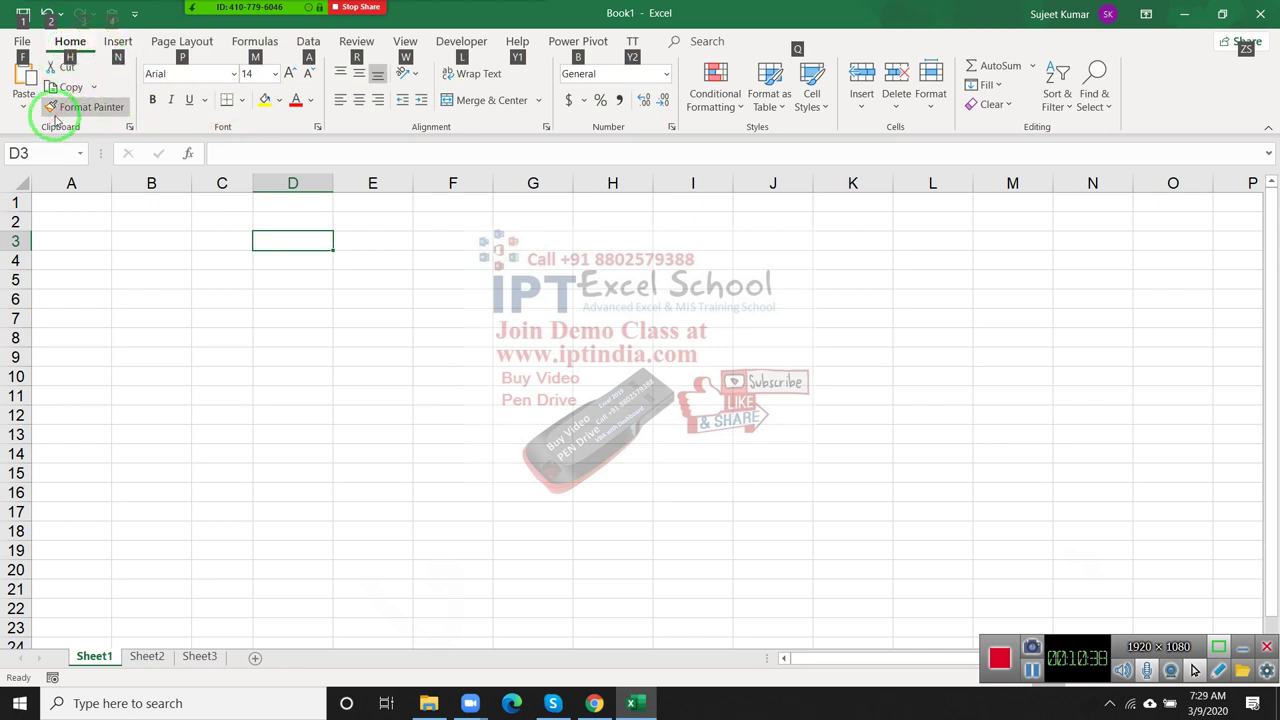
key(h)
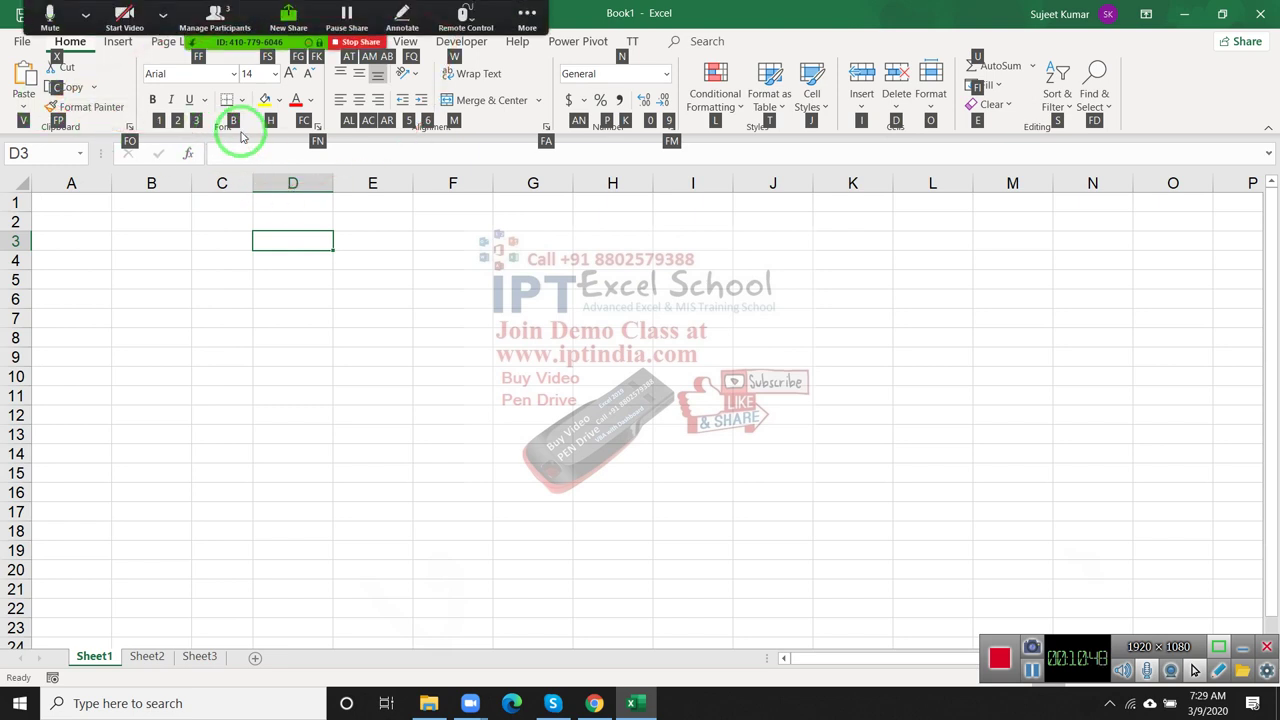
key(b)
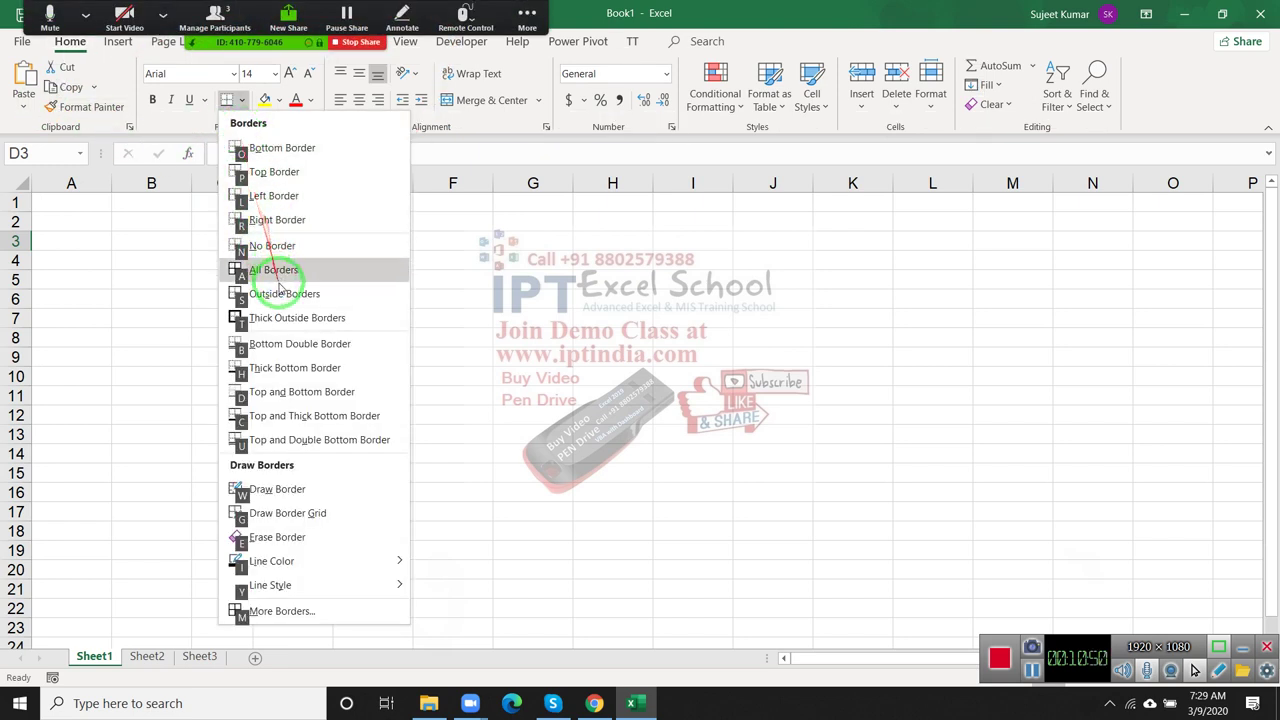
click(283, 272)
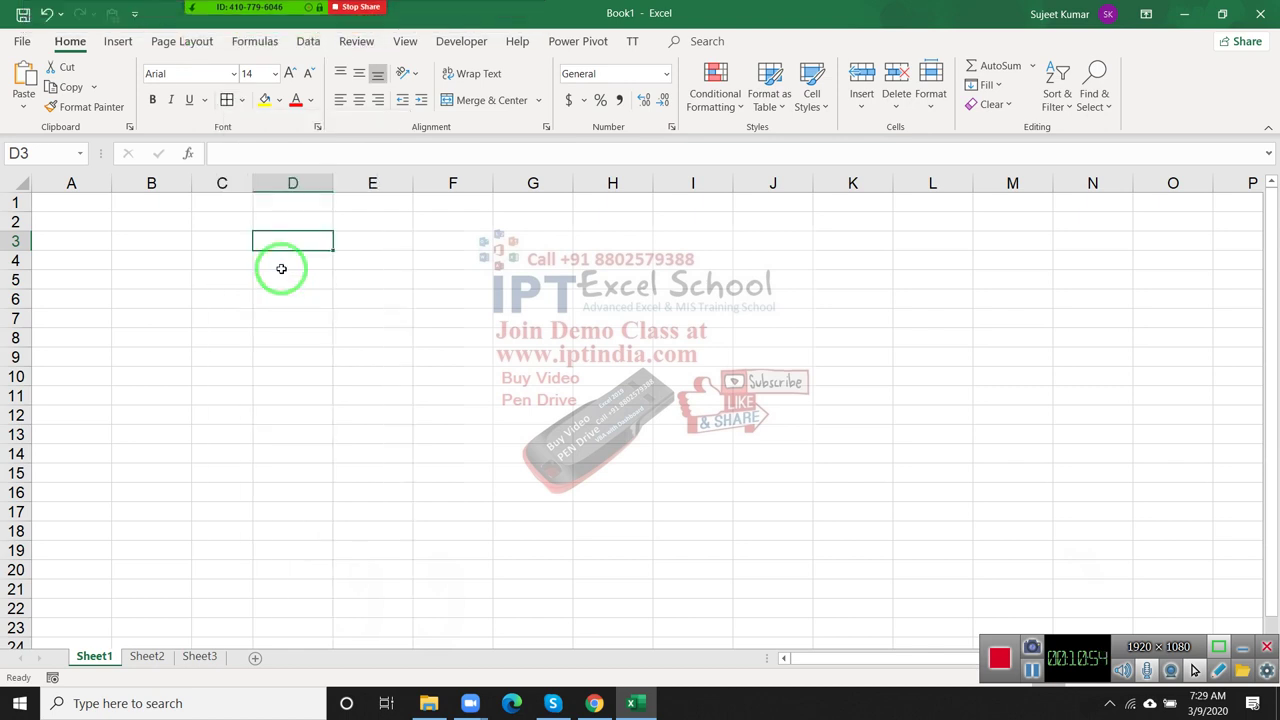
click(380, 261)
Step: Apply All Borders to the range F2:I10 with Alt, H, B, A
drag(434, 230, 684, 371)
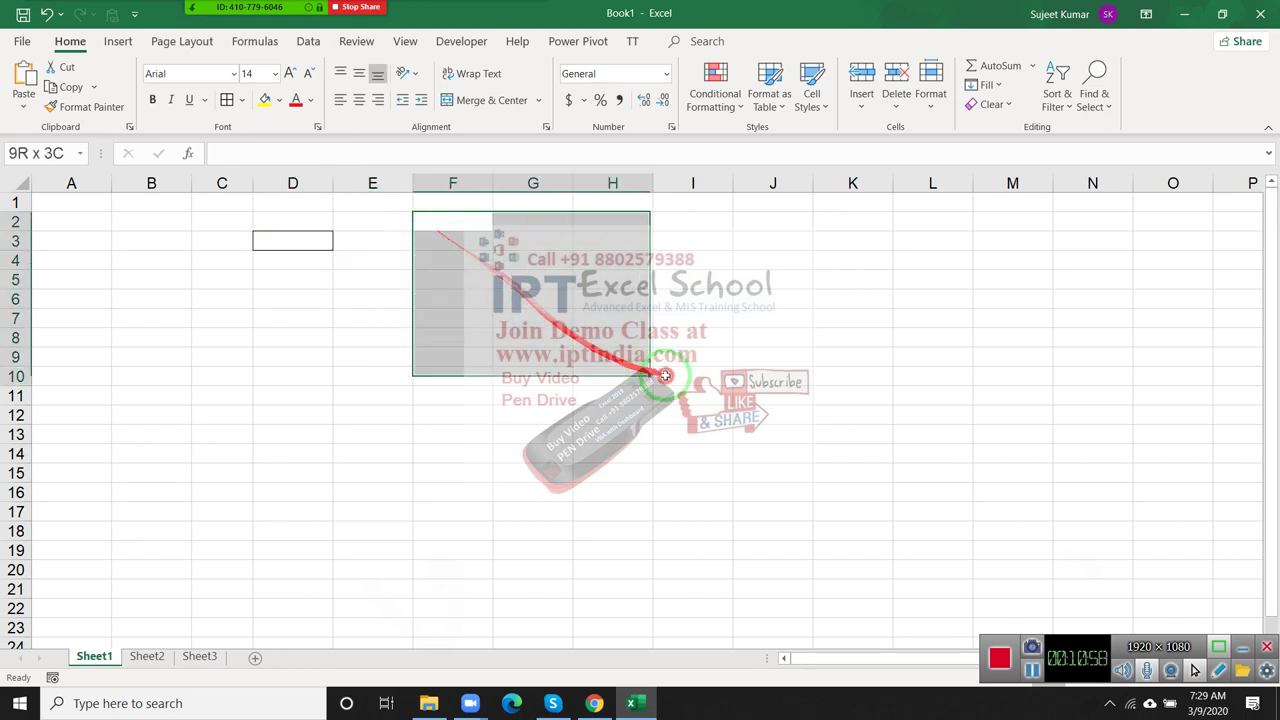
key(alt)
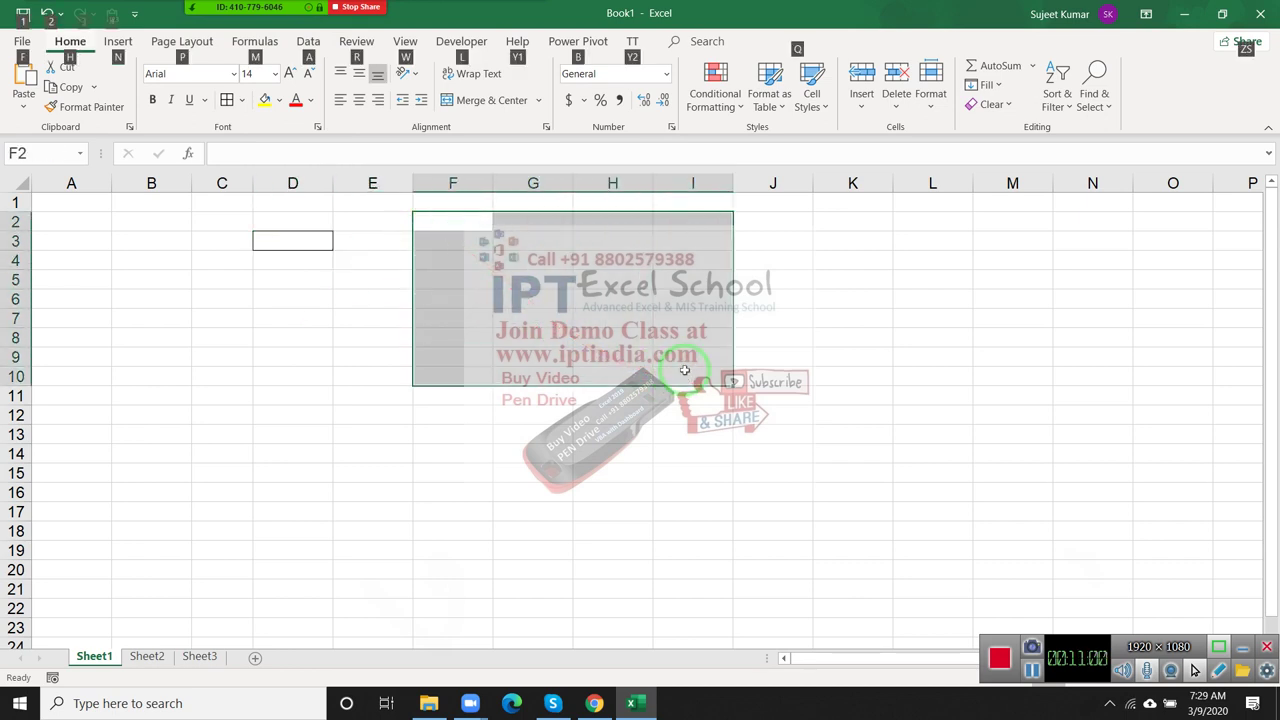
key(y)
key(2)
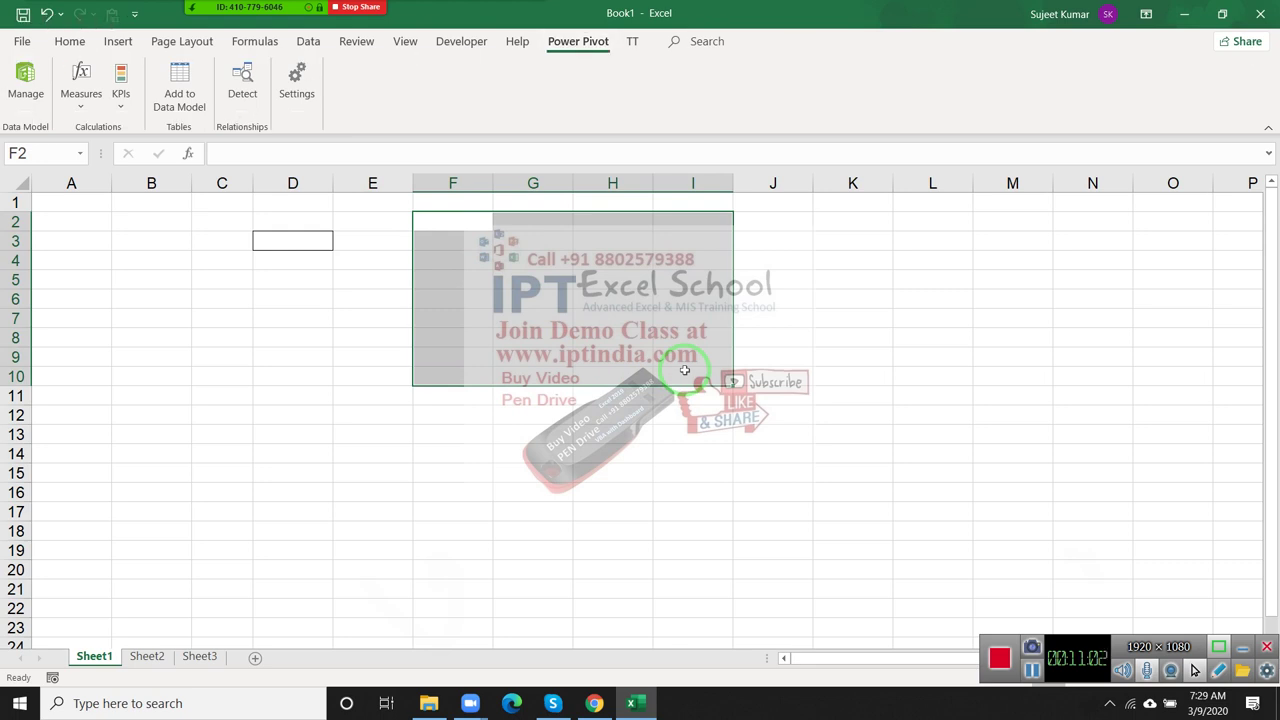
key(alt)
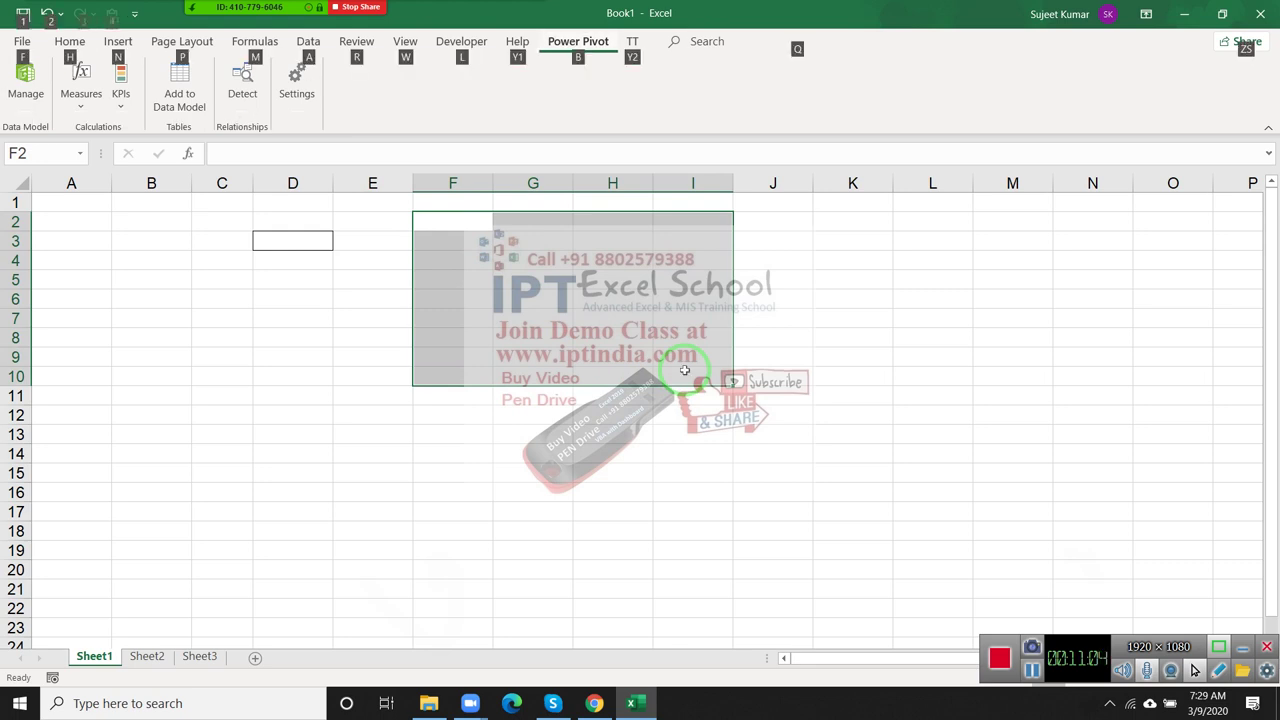
key(h)
key(b)
key(a)
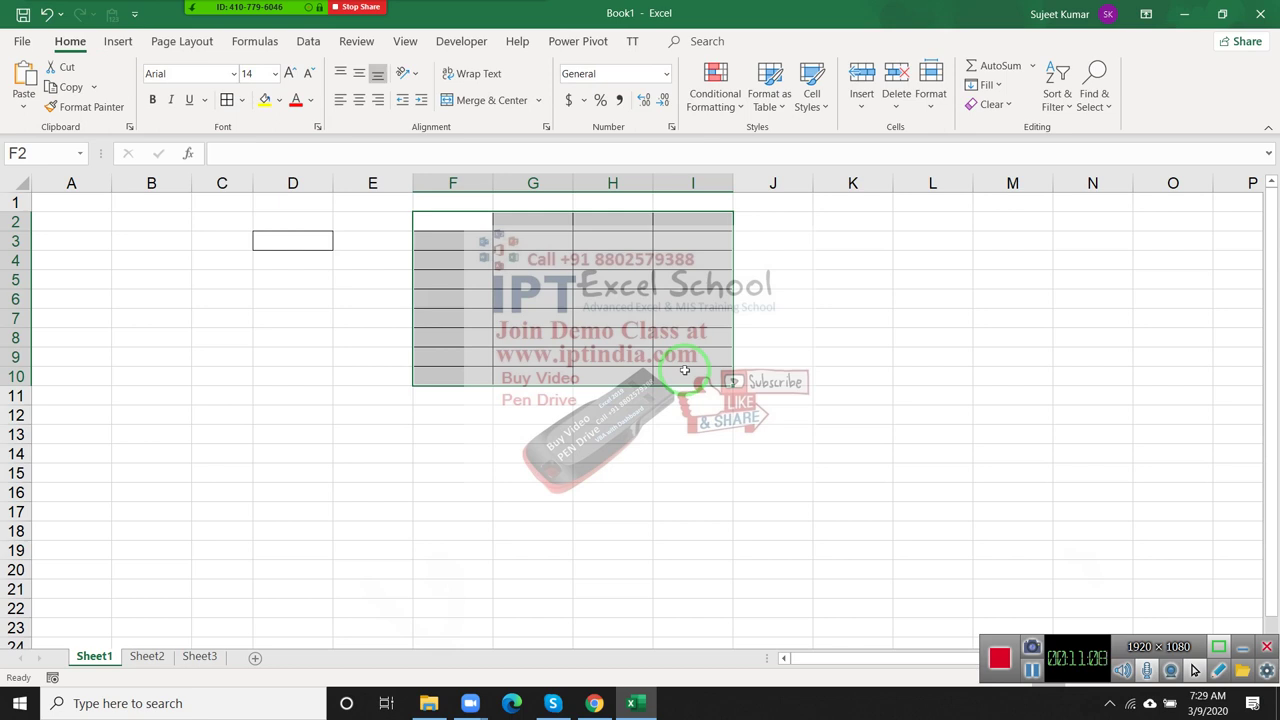
click(595, 434)
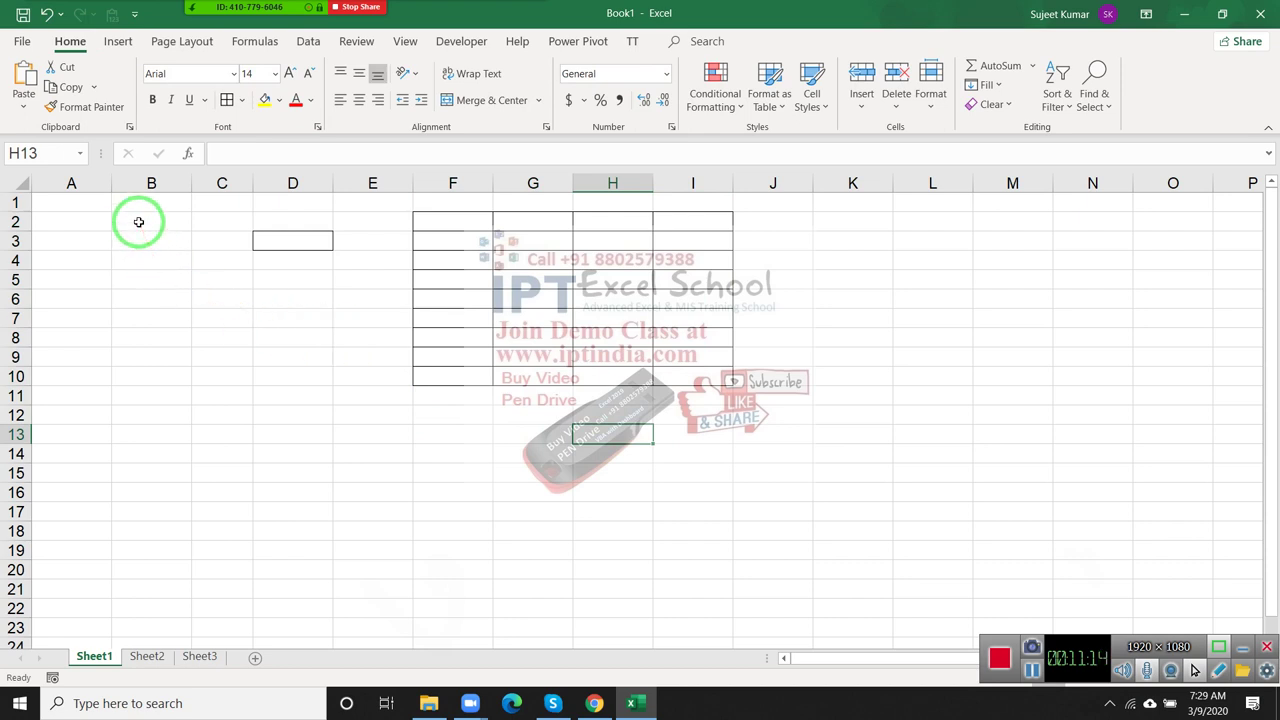
Step: Select B2:D10, clear it, then select E7 and finally cell D4
mouse_move(119, 227)
mouse_down()
mouse_move(345, 374)
mouse_move(300, 384)
mouse_up()
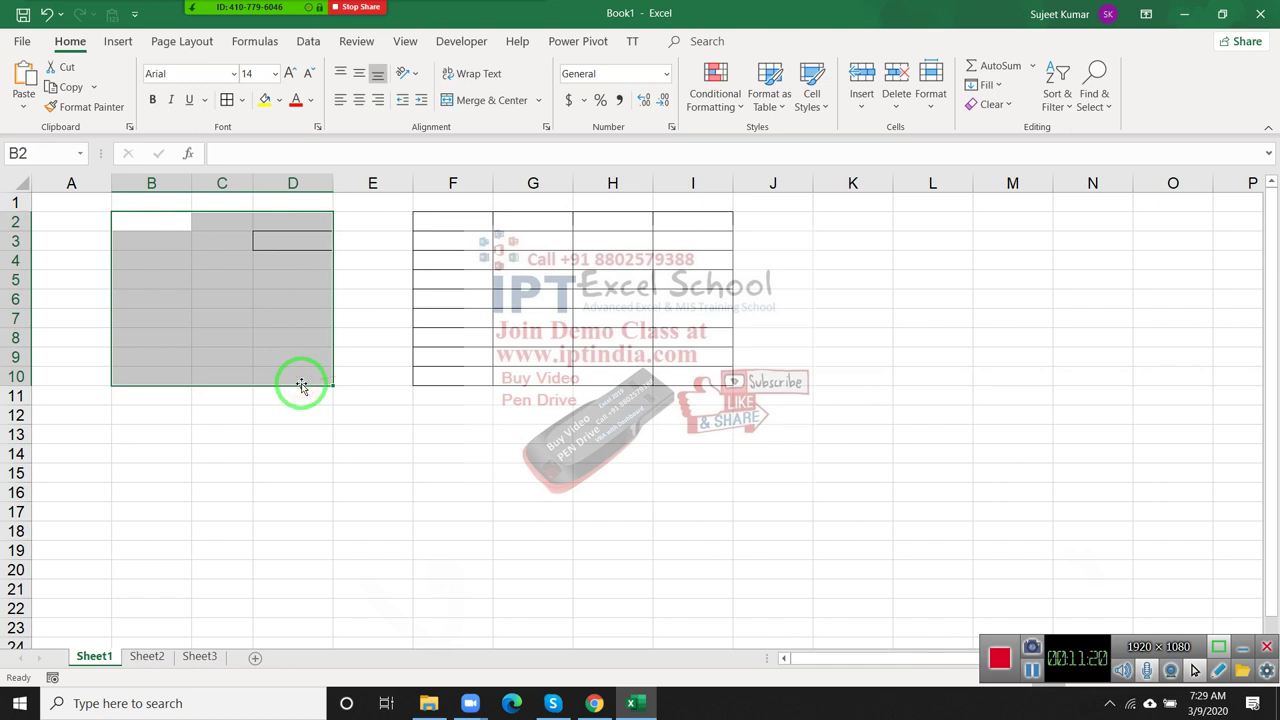
click(443, 258)
click(343, 318)
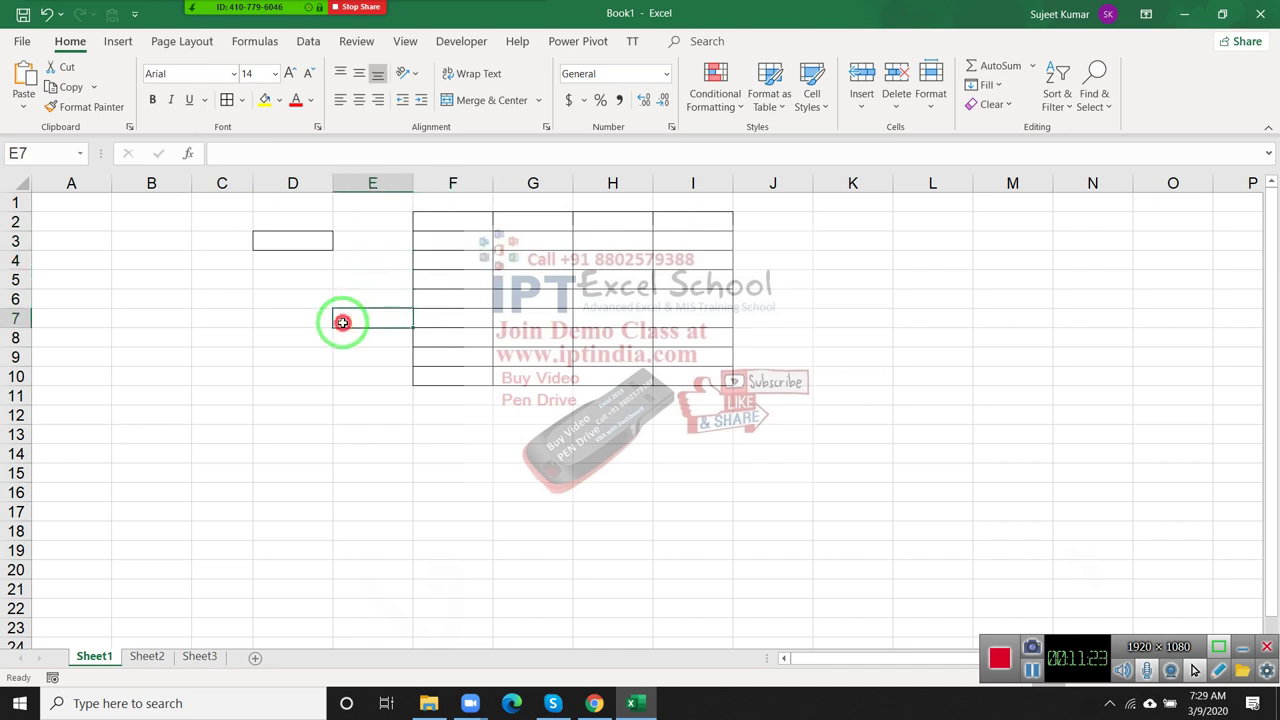
click(315, 264)
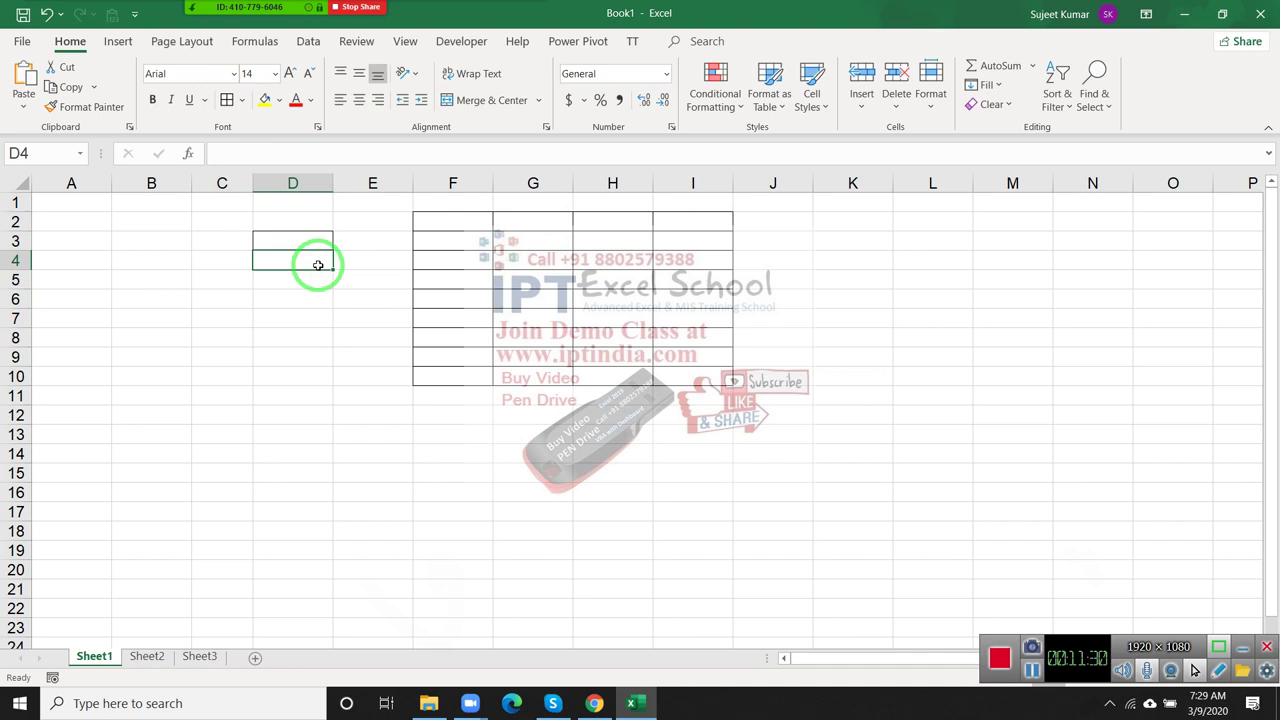
Step: Open Format Cells for D4 from its right-click menu, showing the General number format
right_click(318, 268)
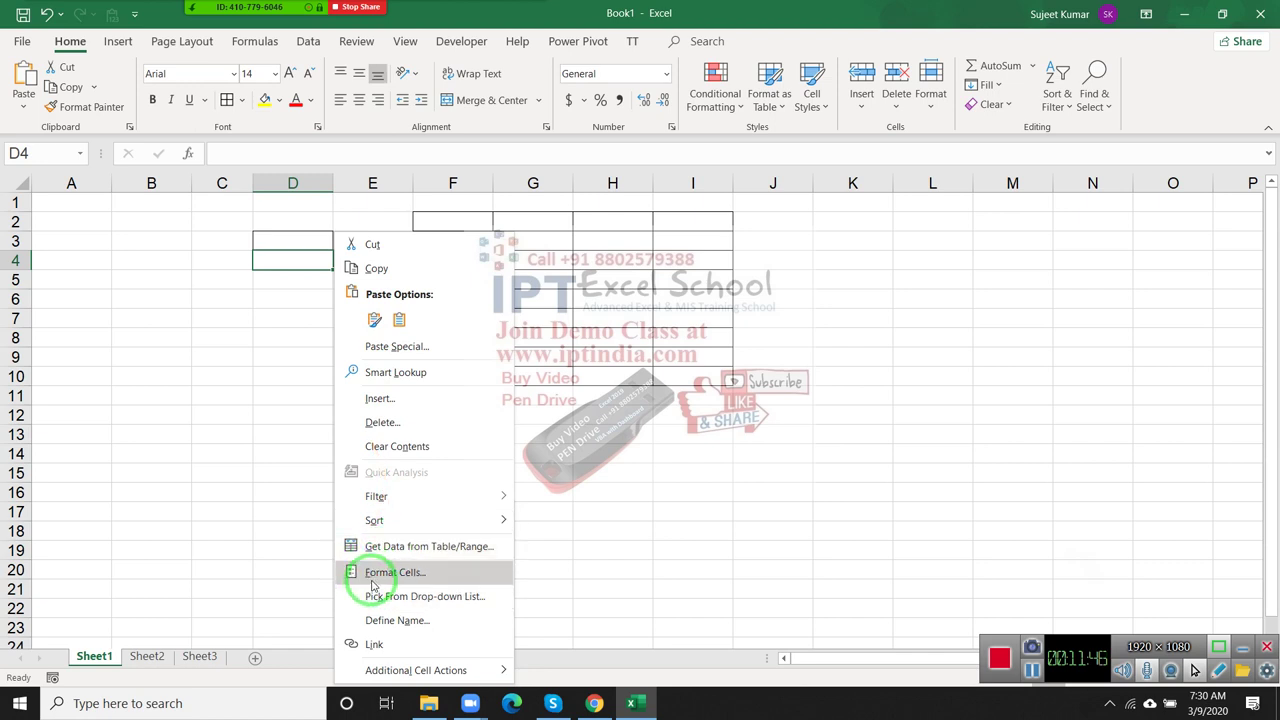
mouse_move(358, 665)
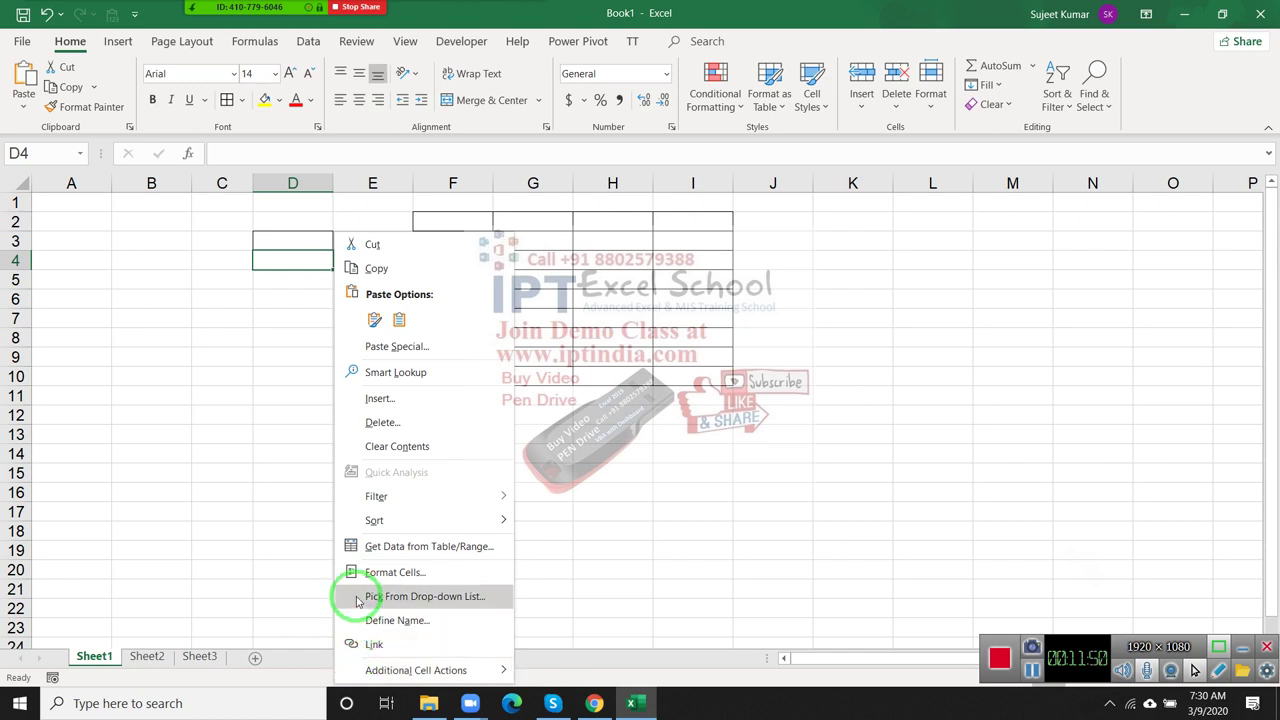
key(f)
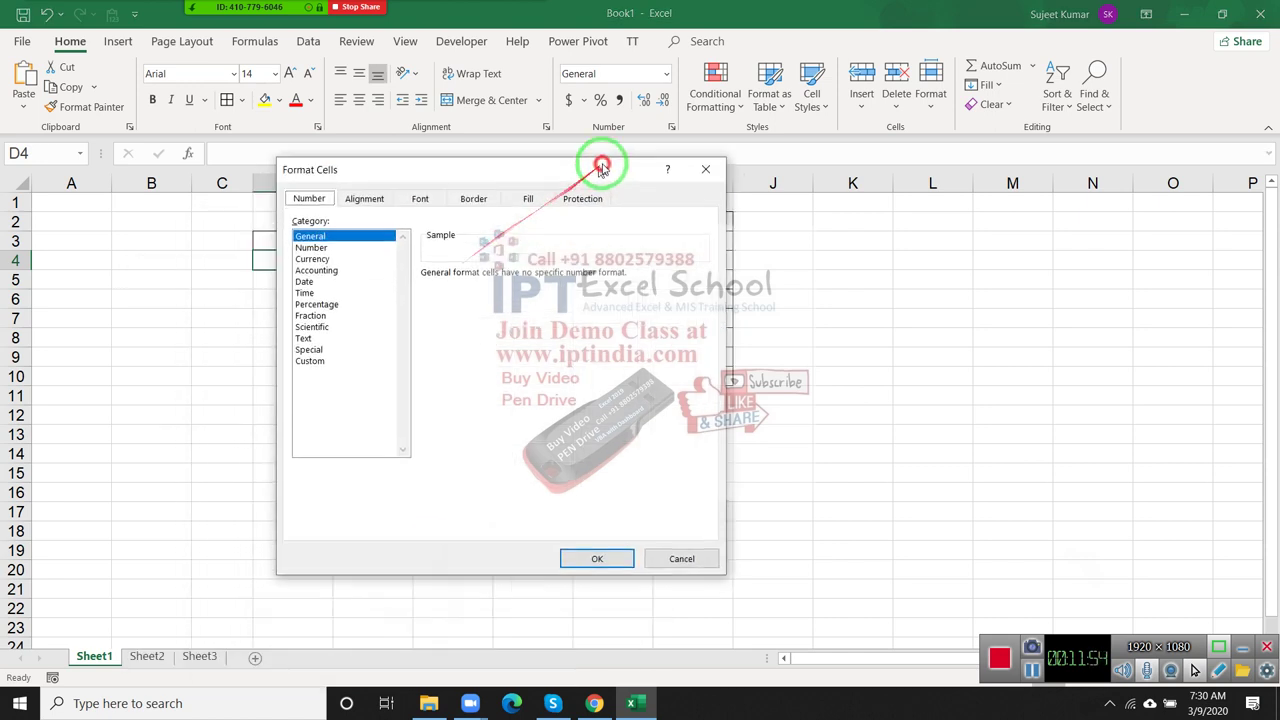
Step: Move the Format Cells dialog aside and browse its Number, Alignment, Font and Border tabs without changing anything
drag(454, 275, 614, 158)
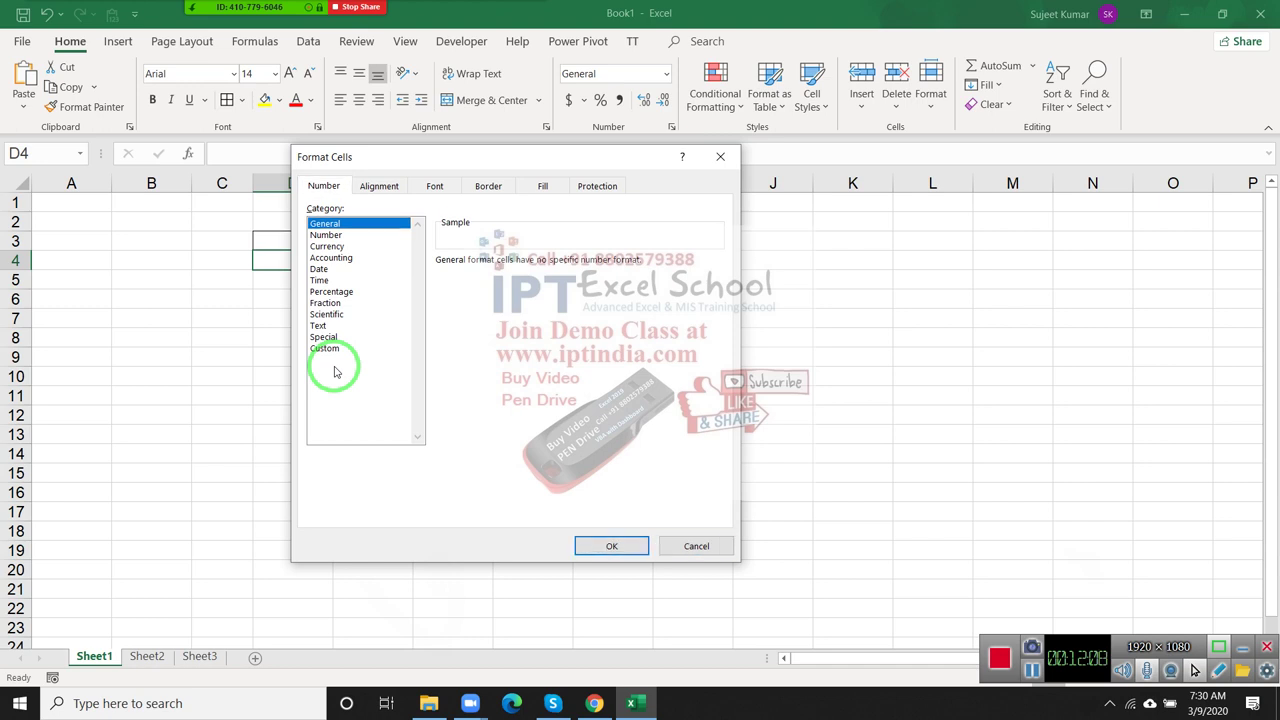
key(ctrl+Tab)
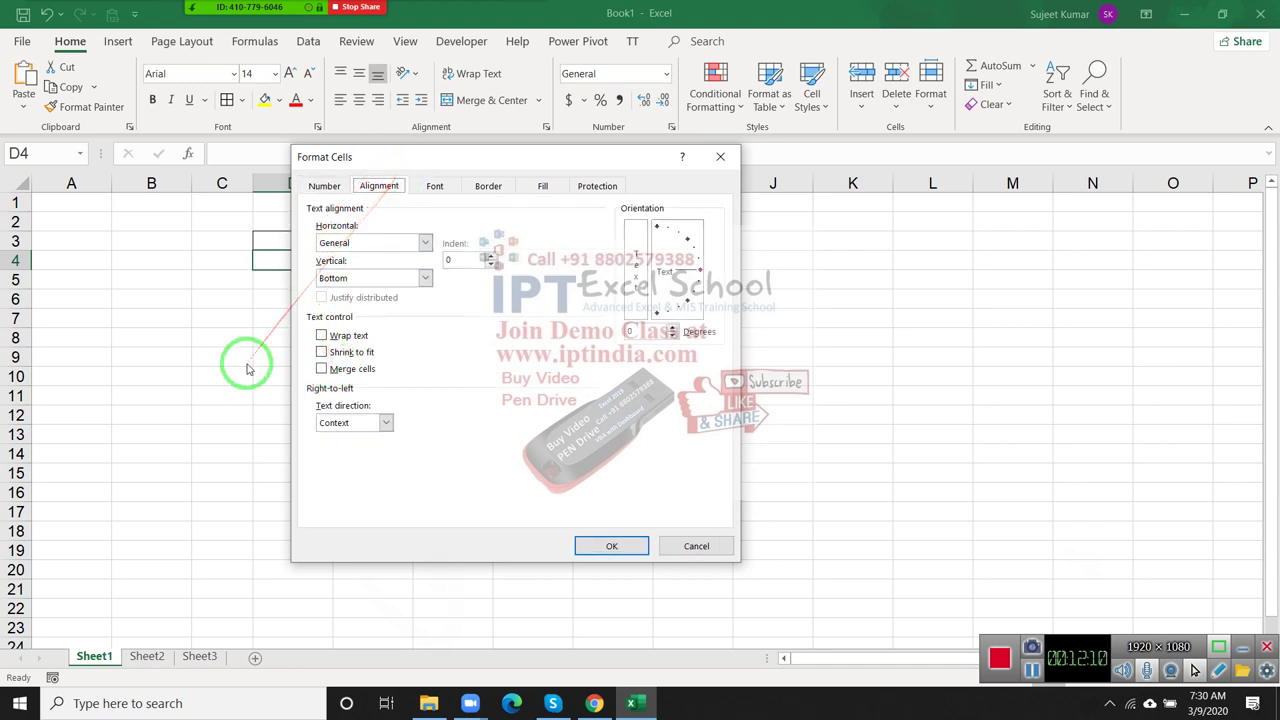
key(ctrl+Tab)
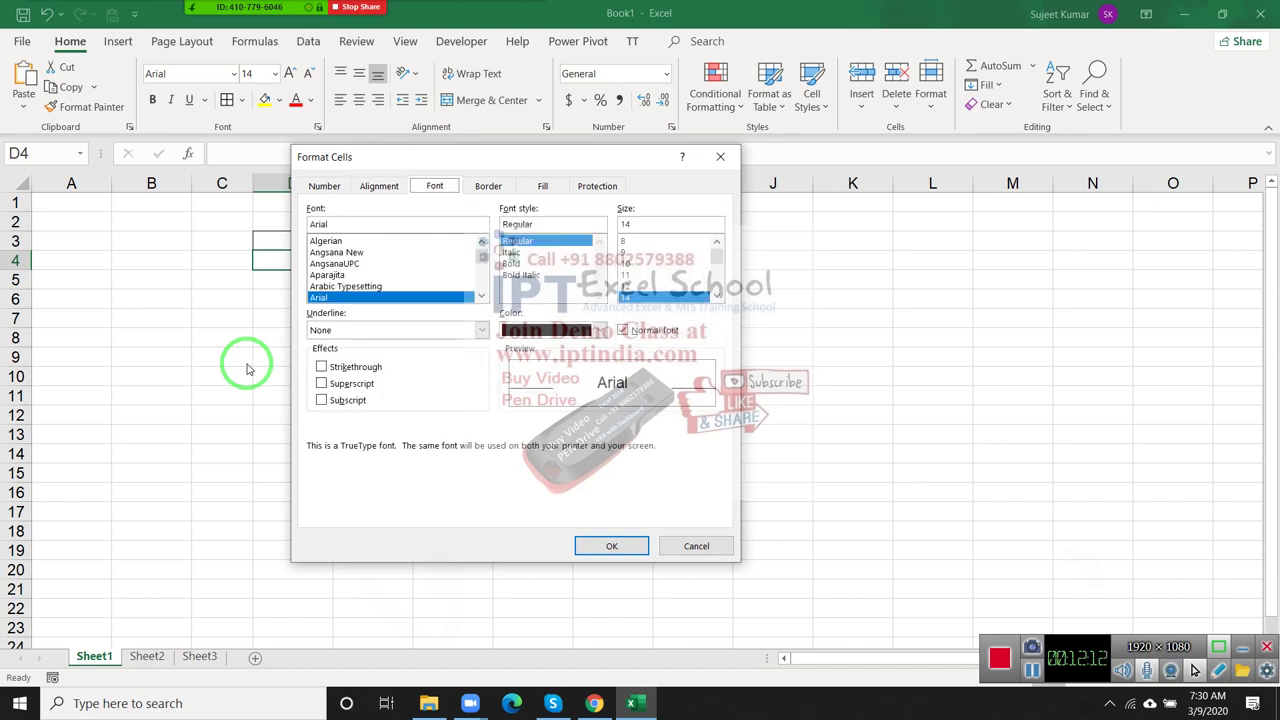
key(Tab)
key(Tab)
key(Tab)
key(Tab)
key(Tab)
key(Tab)
key(Tab)
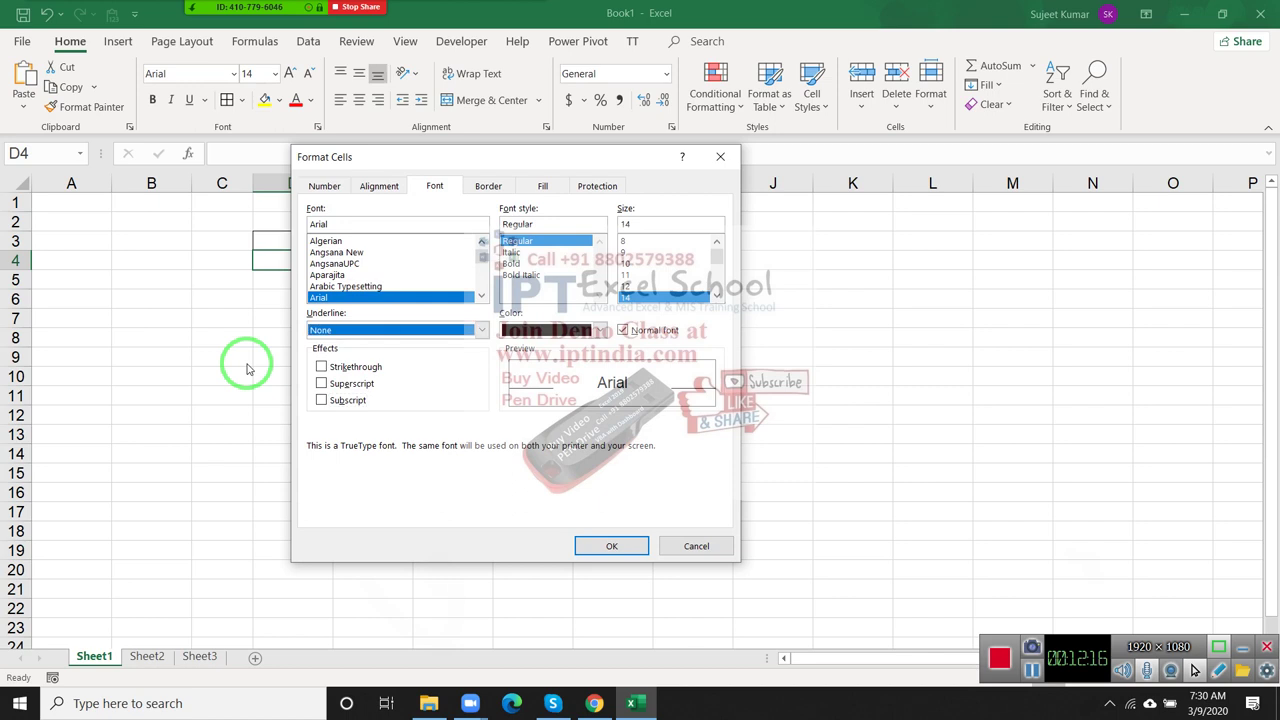
key(ctrl+Tab)
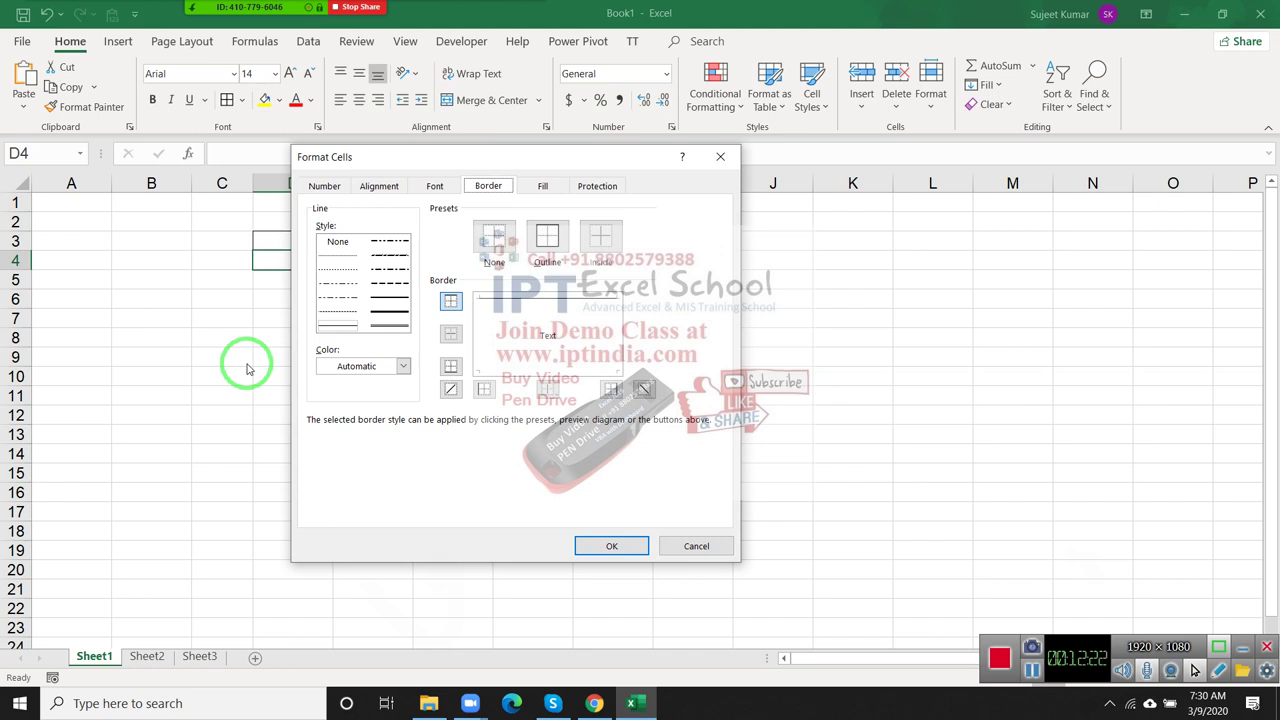
key(ctrl+shift+Tab)
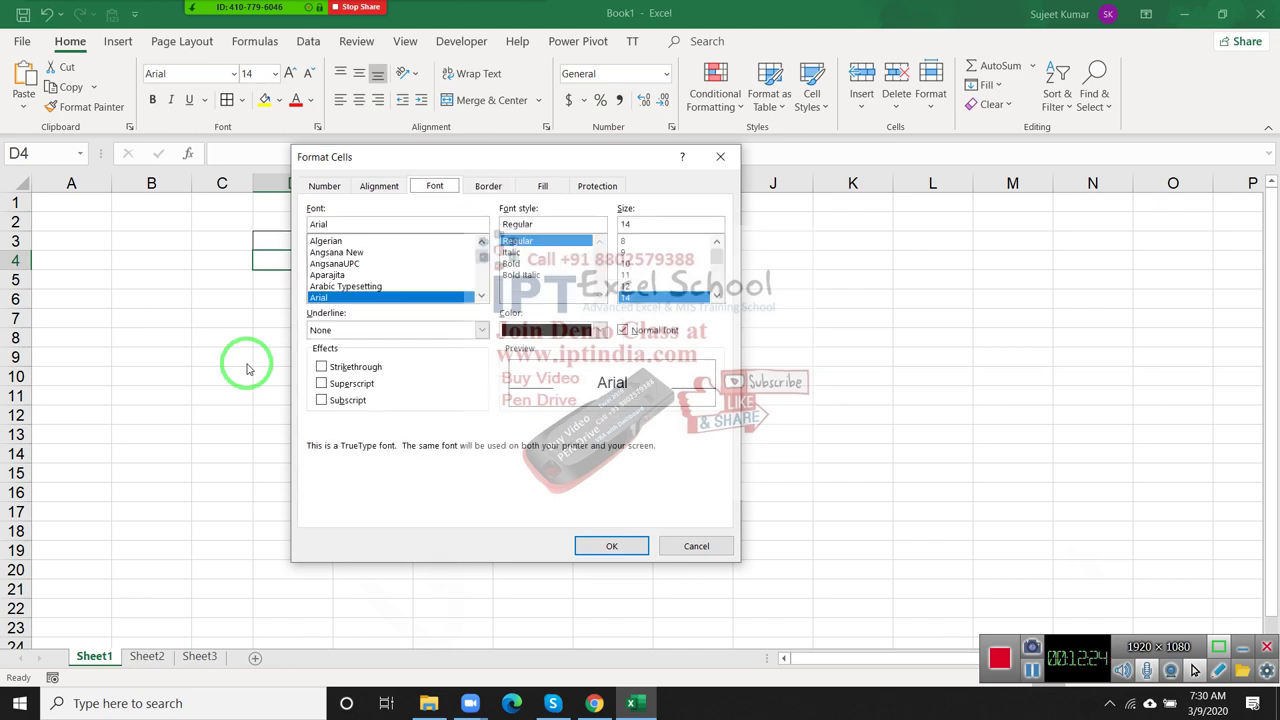
key(ctrl+Tab)
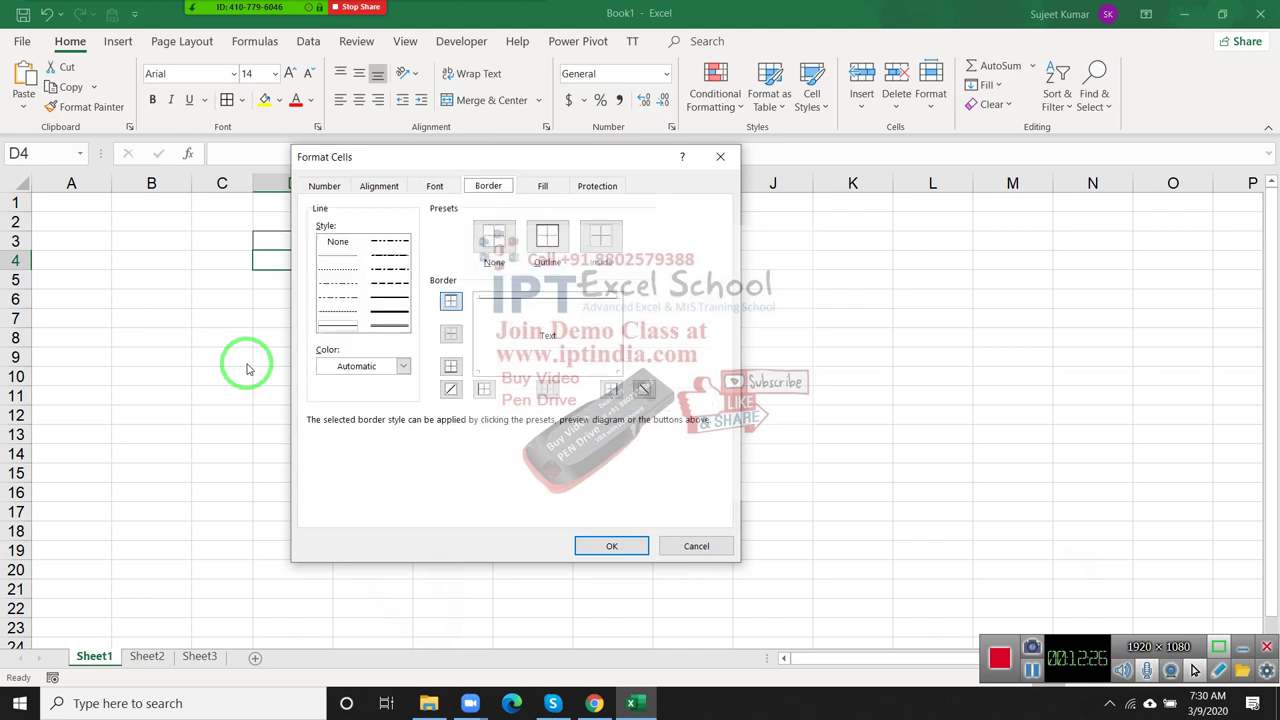
key(ctrl+shift+Tab)
Step: Dismiss Format Cells unchanged, then move the active cell around K2 and select C1
key(Escape)
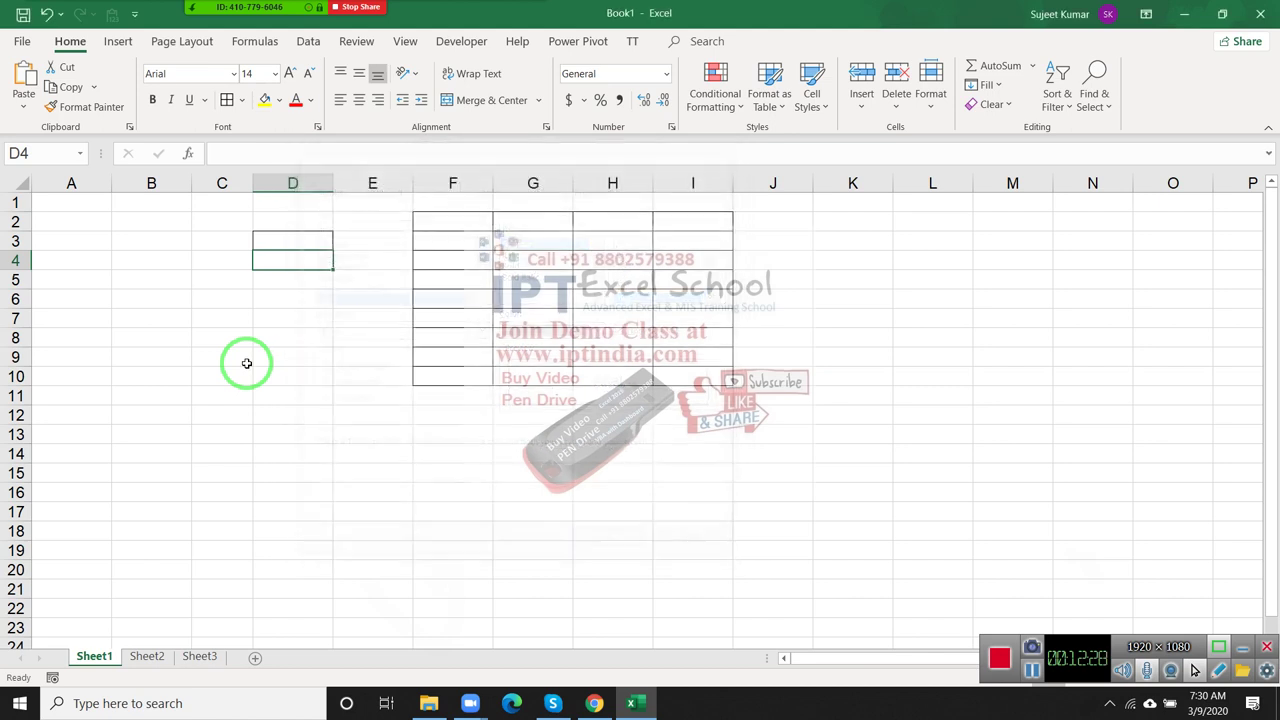
click(836, 216)
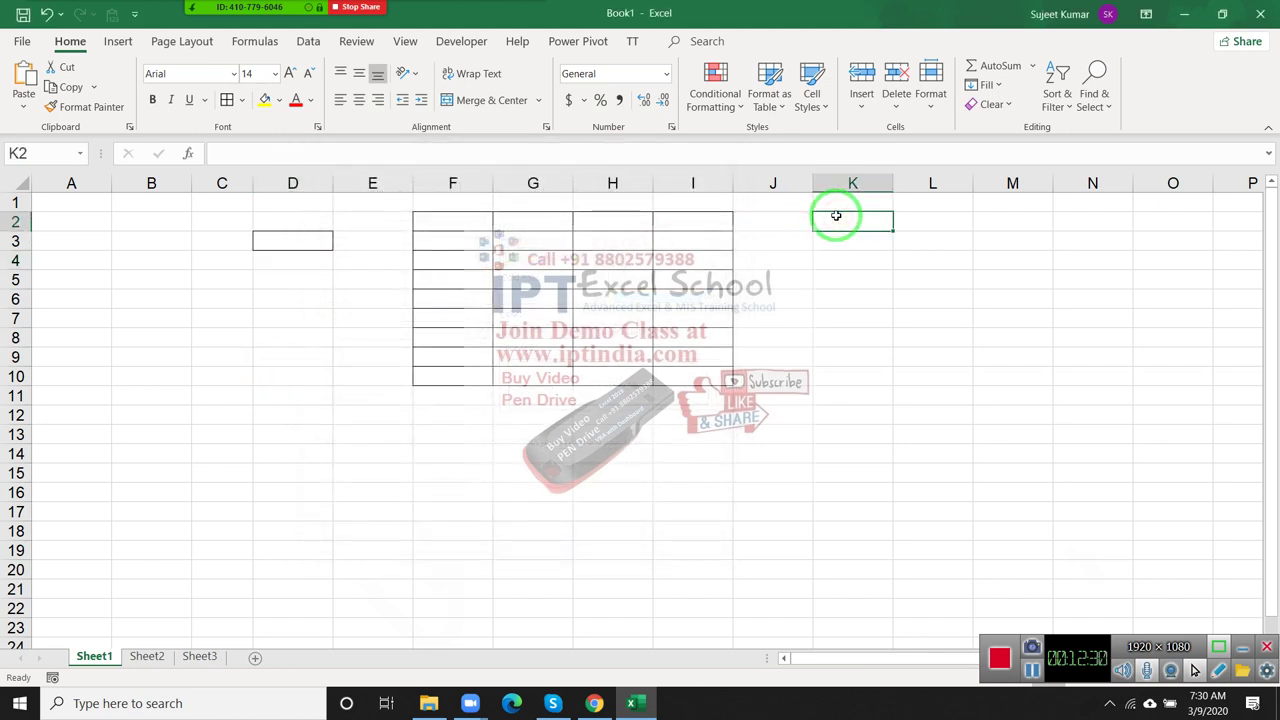
key(Down)
key(Down)
key(Down)
key(Down)
key(Down)
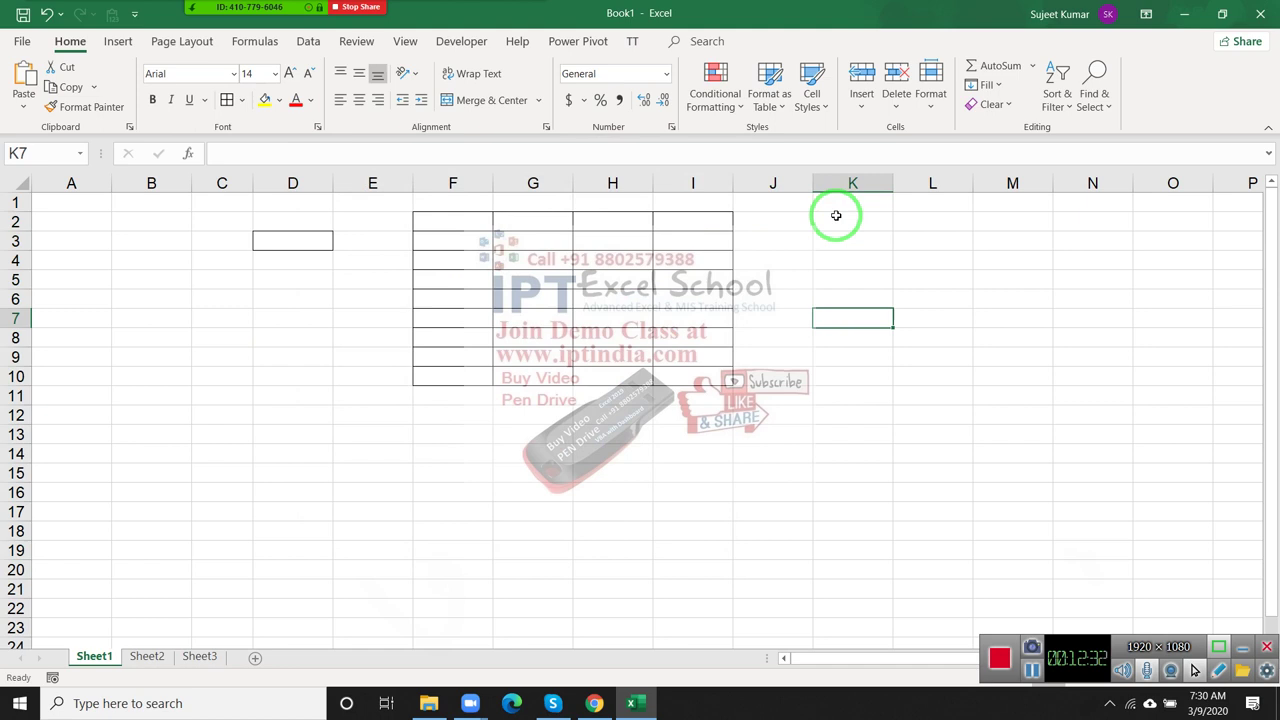
key(Up)
key(Up)
key(Up)
key(Up)
key(Up)
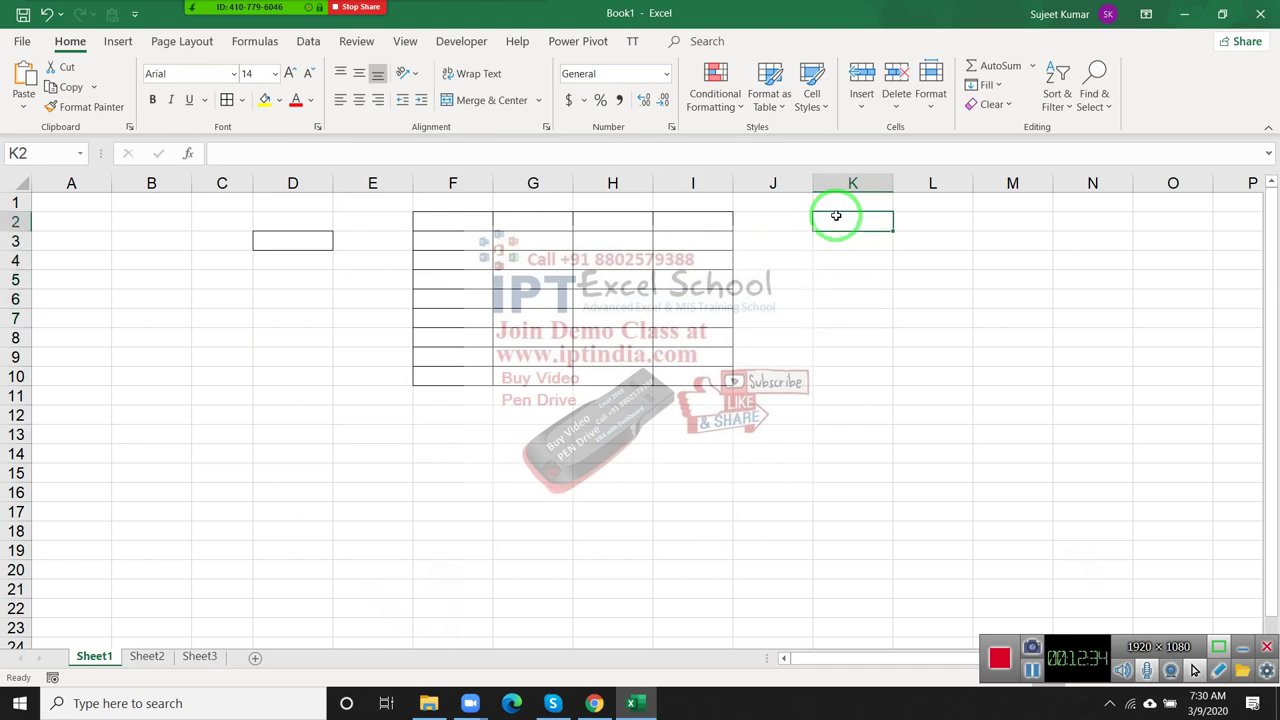
key(Right)
key(Right)
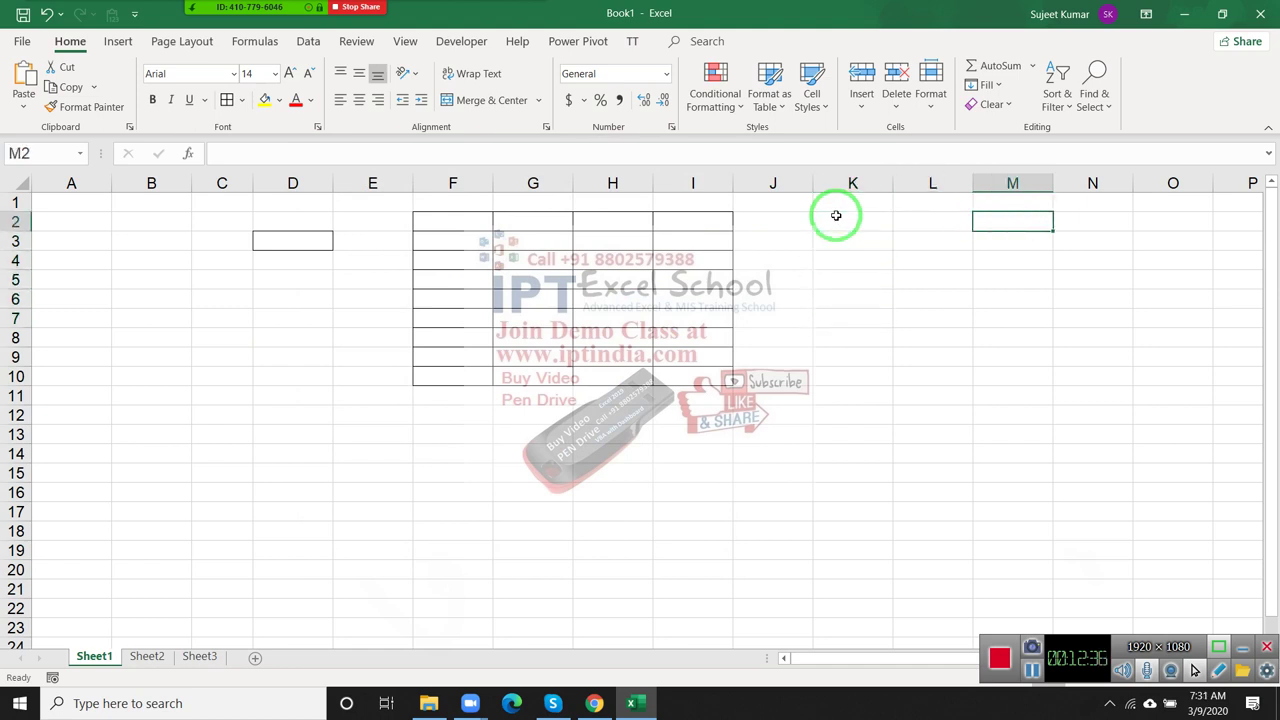
key(Left)
key(Left)
key(Left)
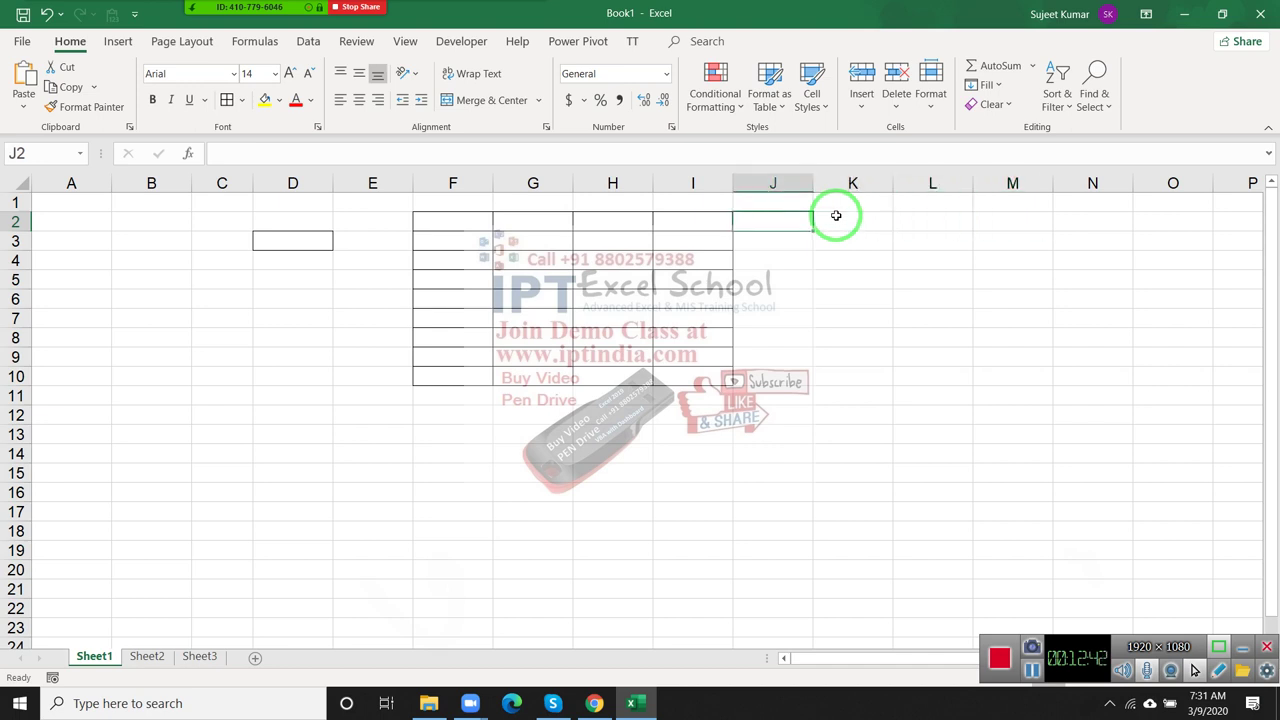
click(236, 200)
Step: Select C1:L15 and strip all its borders with Ctrl+Shift+minus
drag(365, 197, 944, 469)
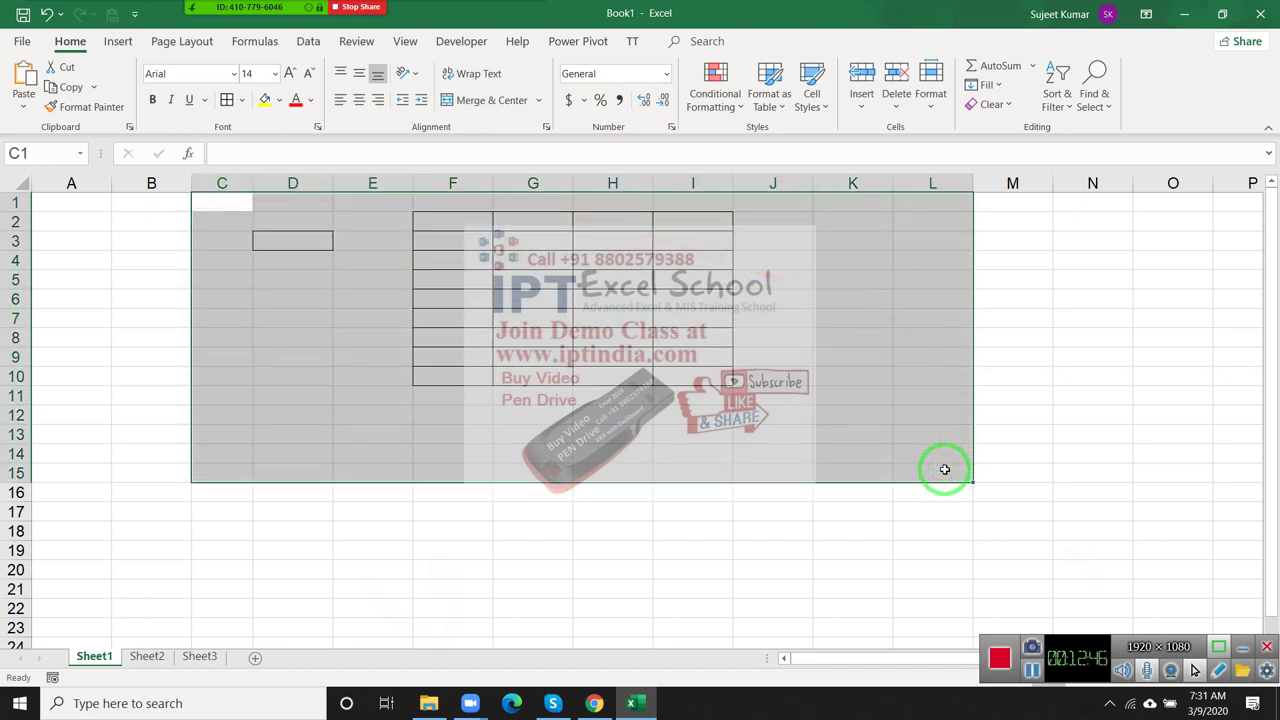
key(ctrl+shift+minus)
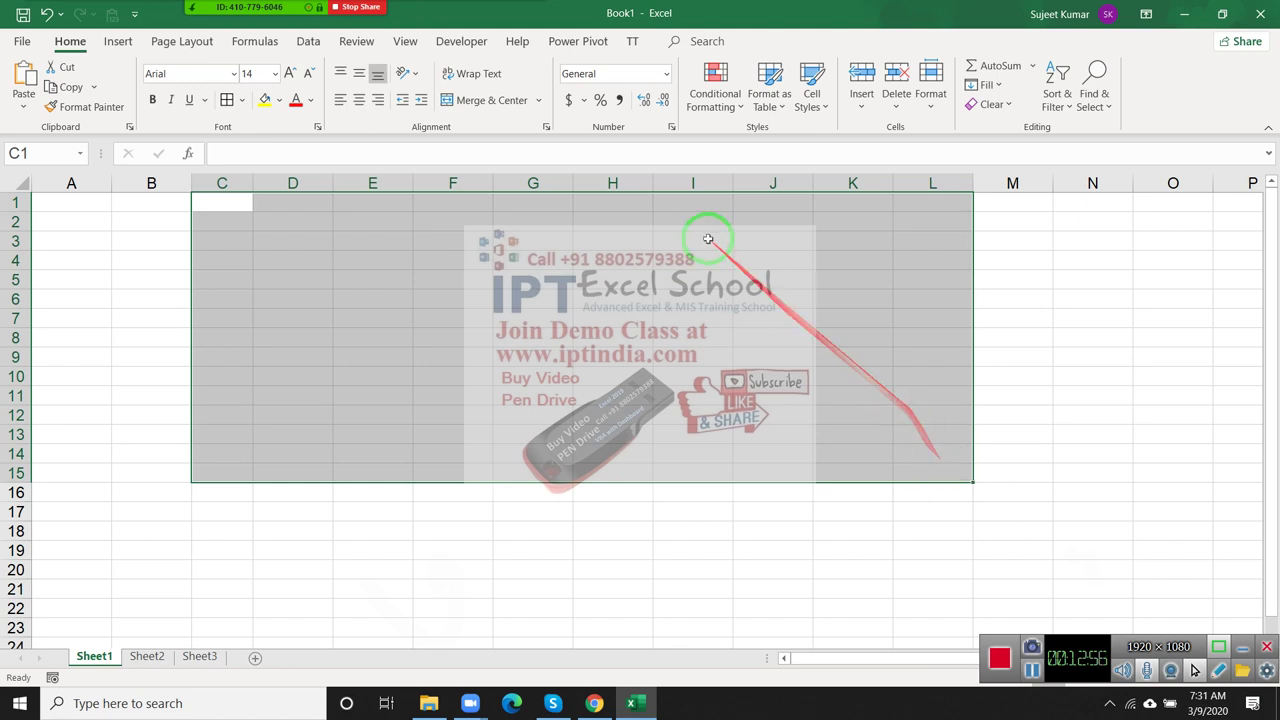
Step: From File > New, search the Business templates and preview the Blue invoice
click(22, 43)
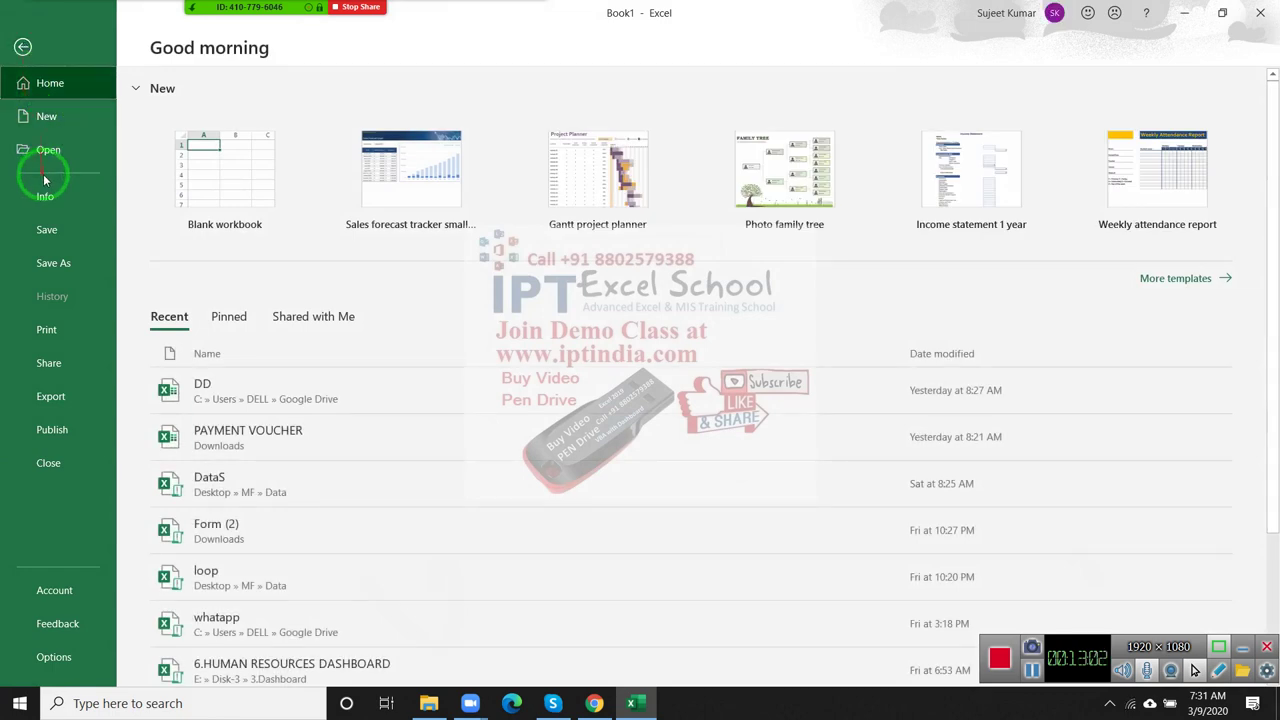
click(72, 128)
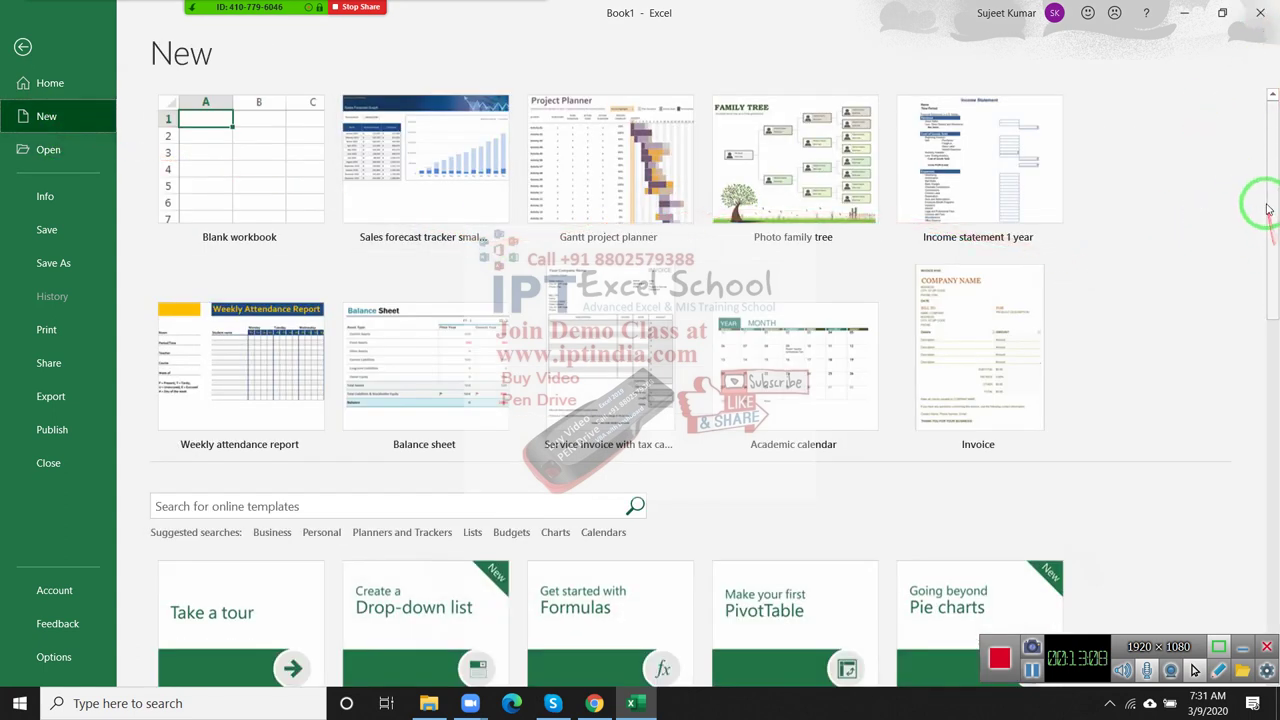
mouse_move(1274, 215)
mouse_down()
mouse_move(1258, 640)
mouse_move(1272, 185)
mouse_up()
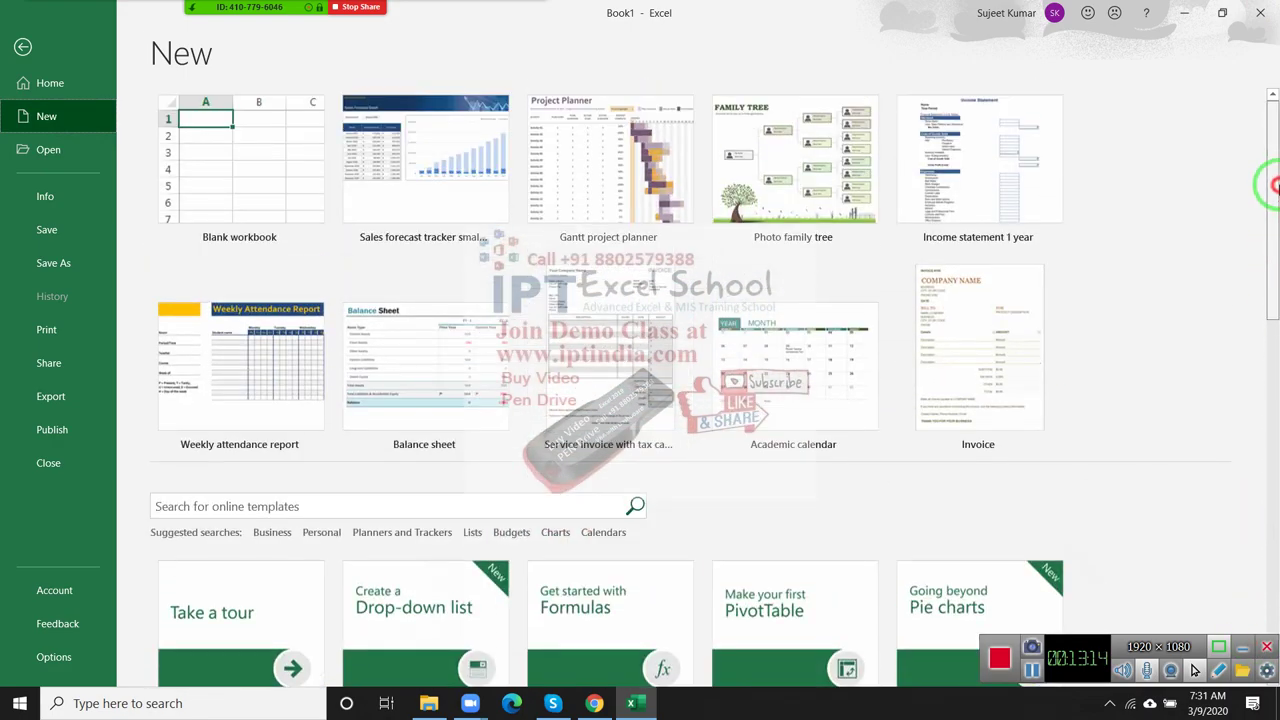
drag(1272, 185, 1266, 290)
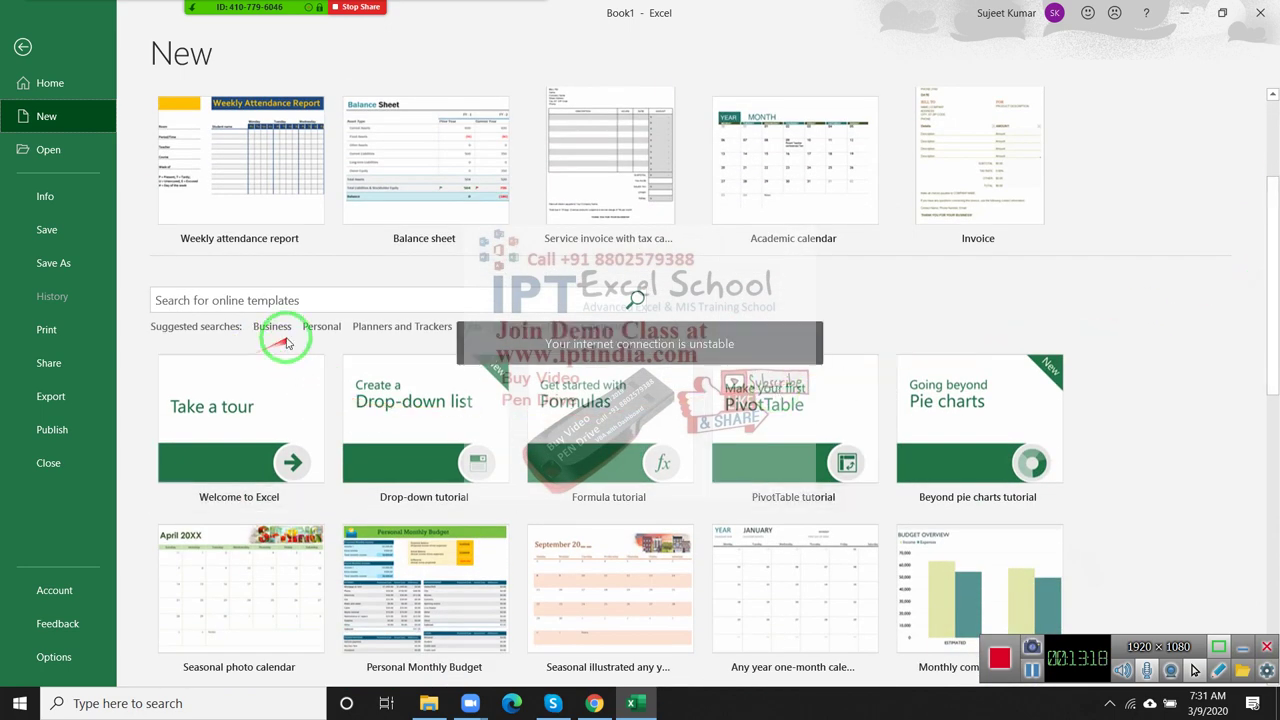
click(274, 328)
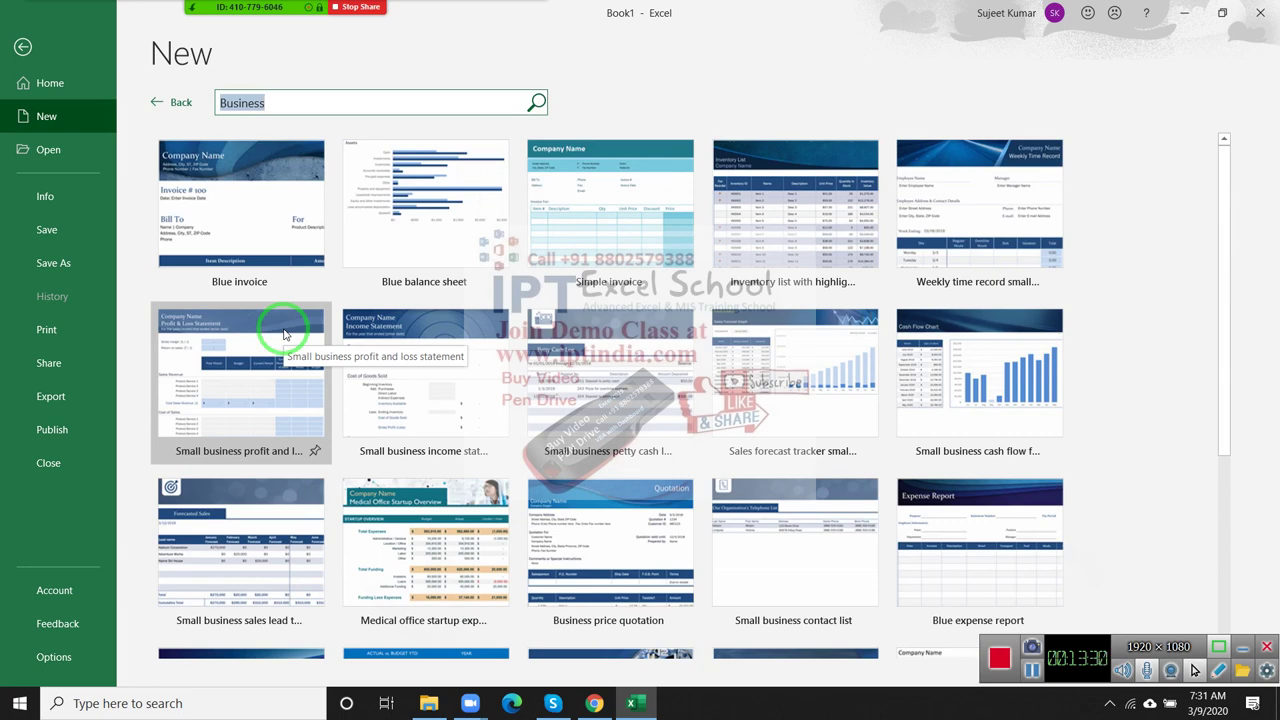
click(206, 204)
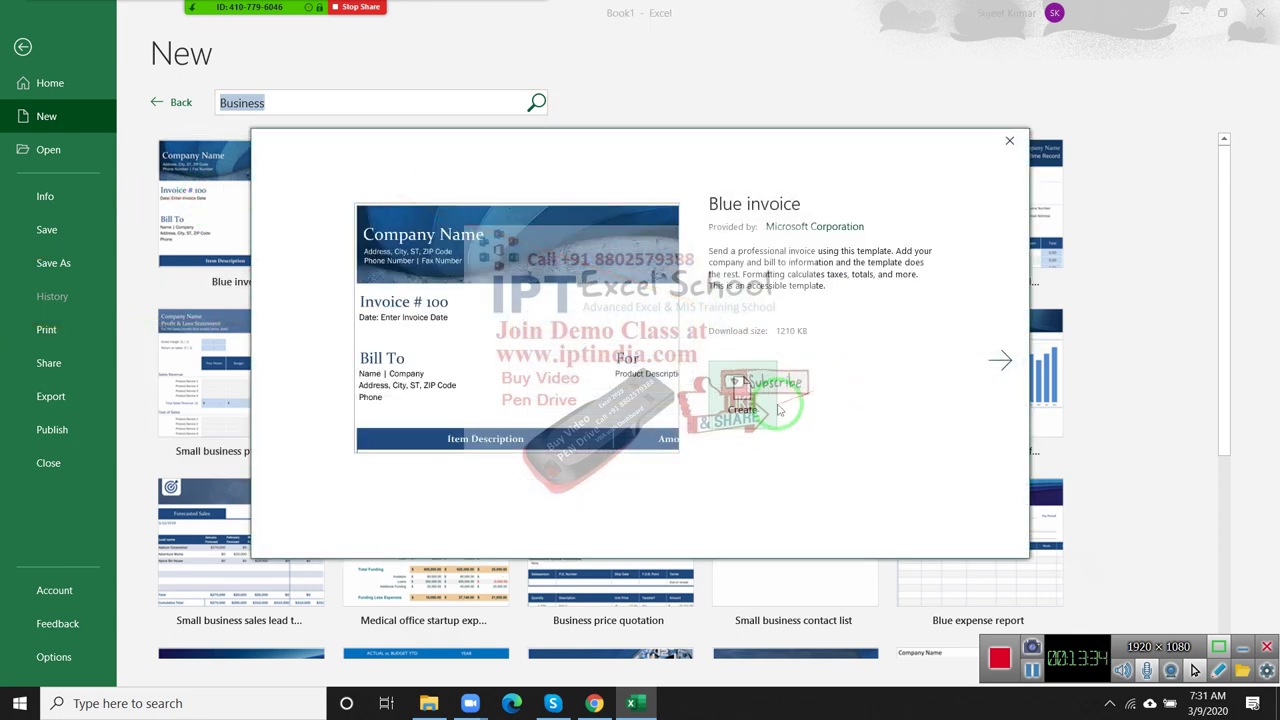
Step: Create a Blue invoice1 workbook from the template and scroll through the invoice sheet
click(764, 410)
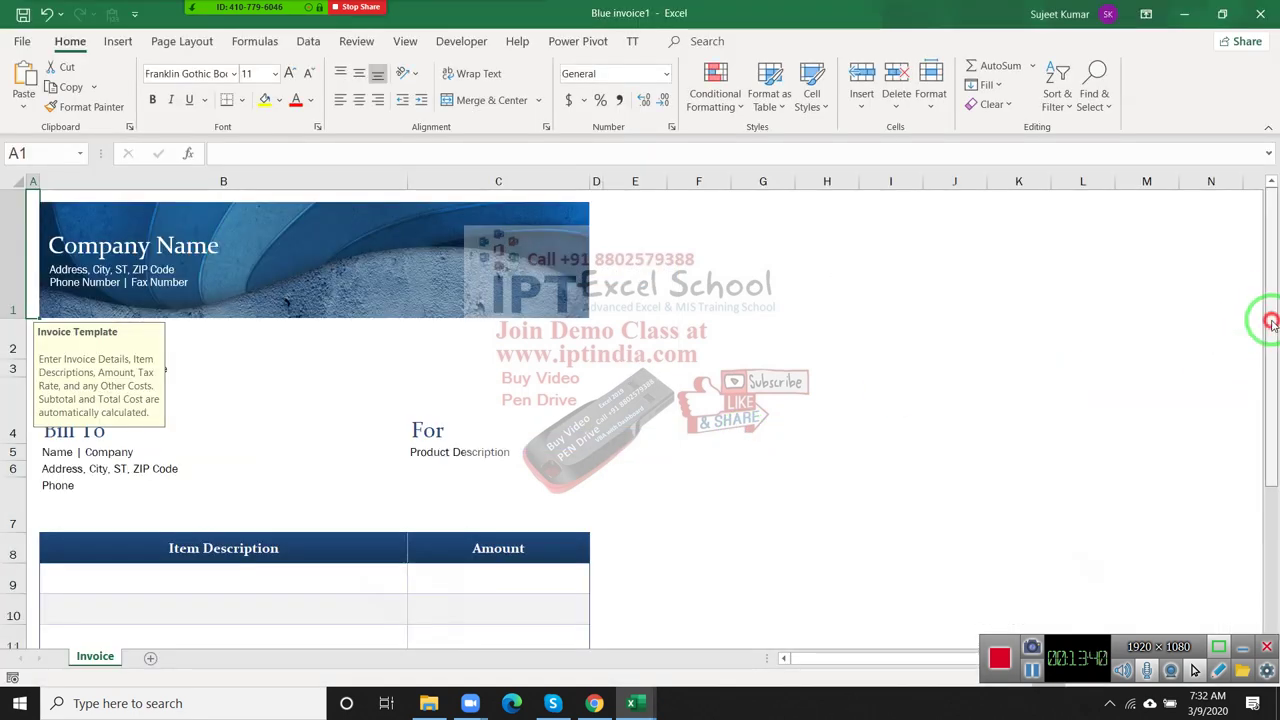
mouse_move(1270, 322)
mouse_down()
mouse_move(1272, 474)
mouse_move(1266, 240)
mouse_up()
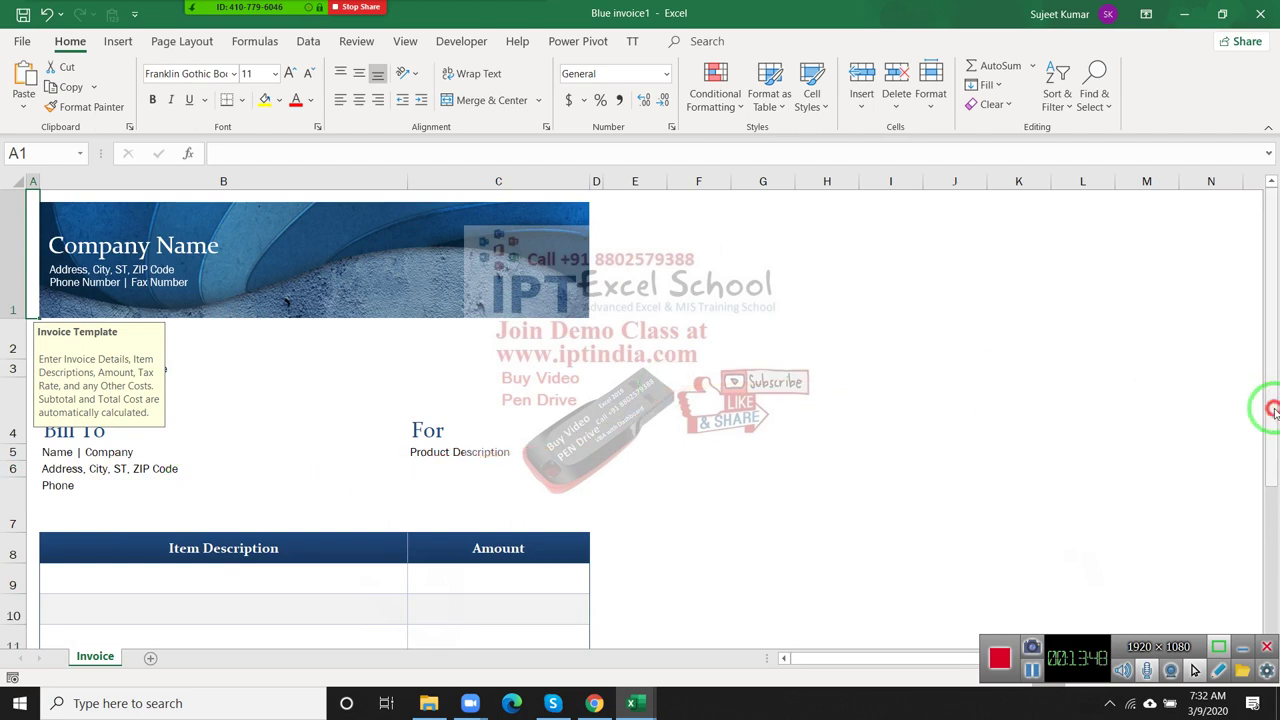
drag(1270, 410, 1272, 512)
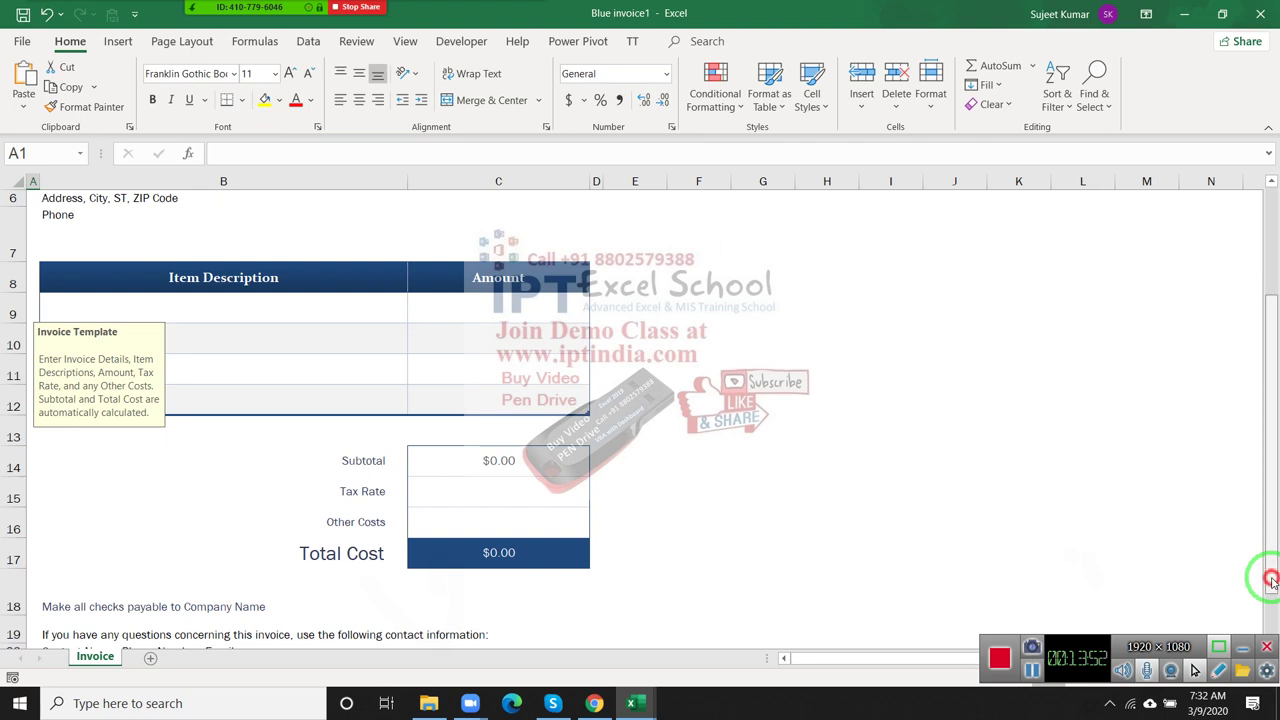
drag(1272, 512, 1268, 650)
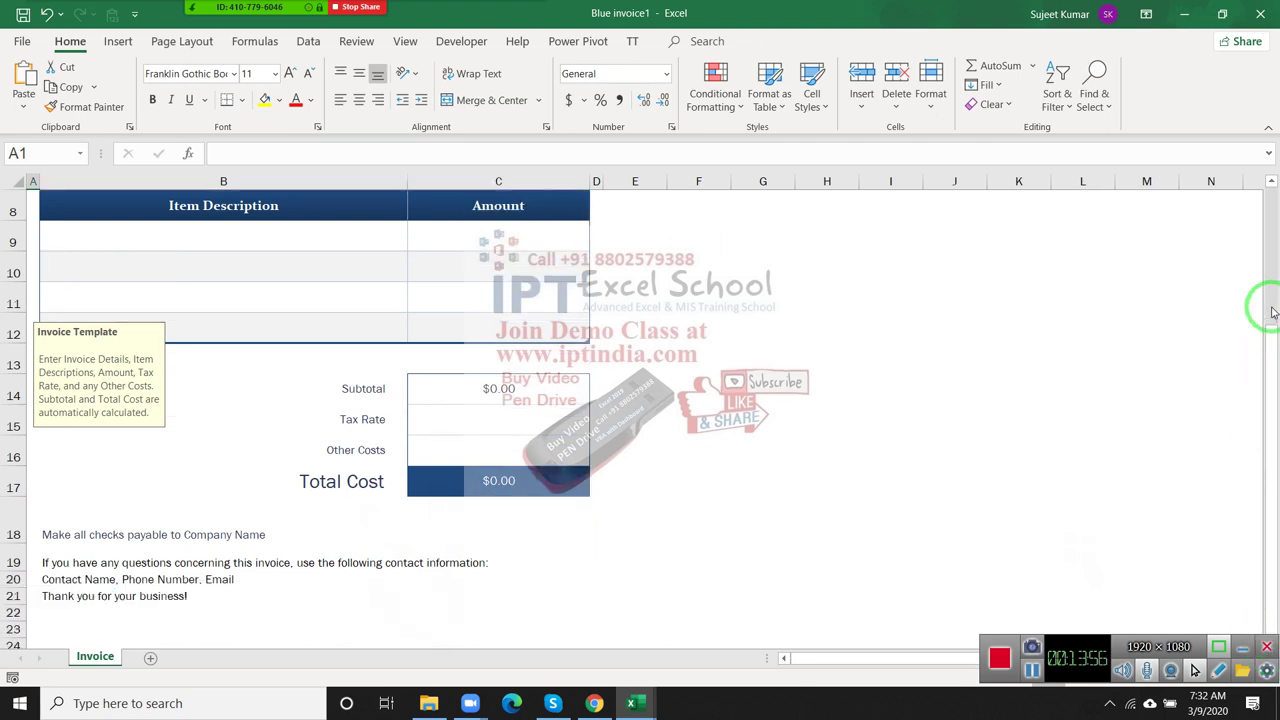
drag(1268, 650, 1272, 310)
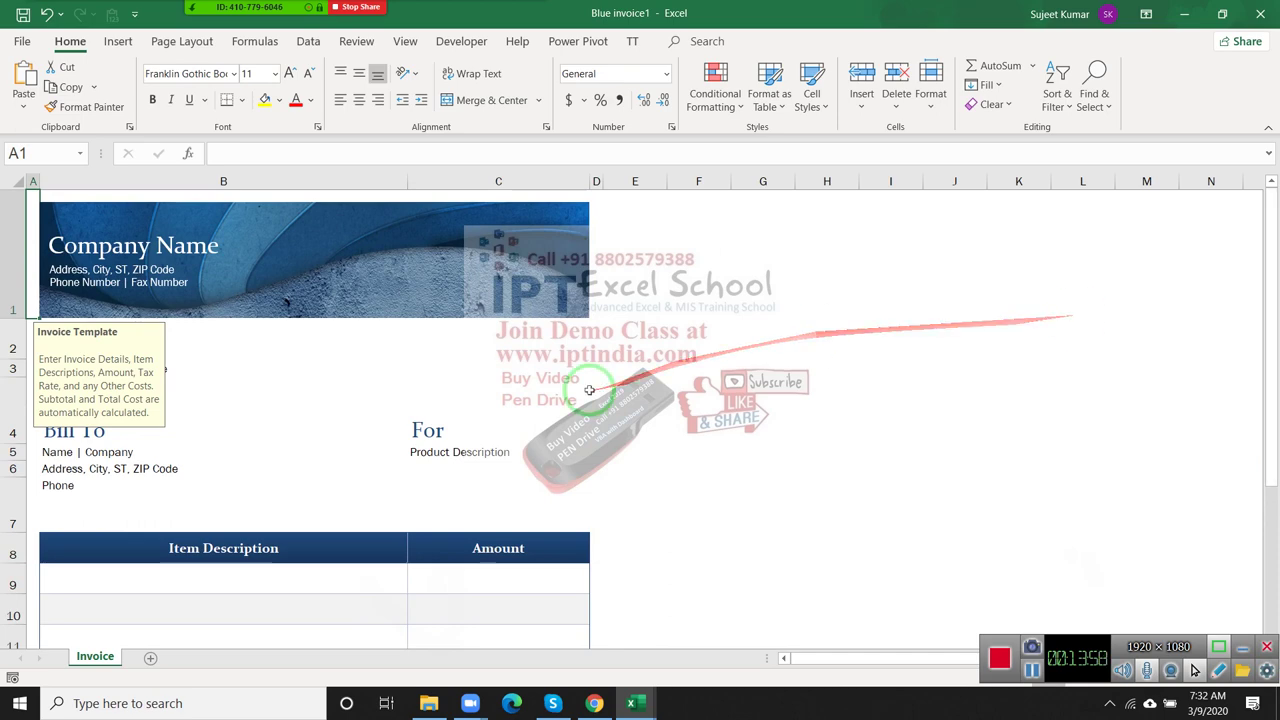
Step: Inspect the invoice date, Bill To, name, address and phone cells, plus the Item Description and Amount headers
click(293, 373)
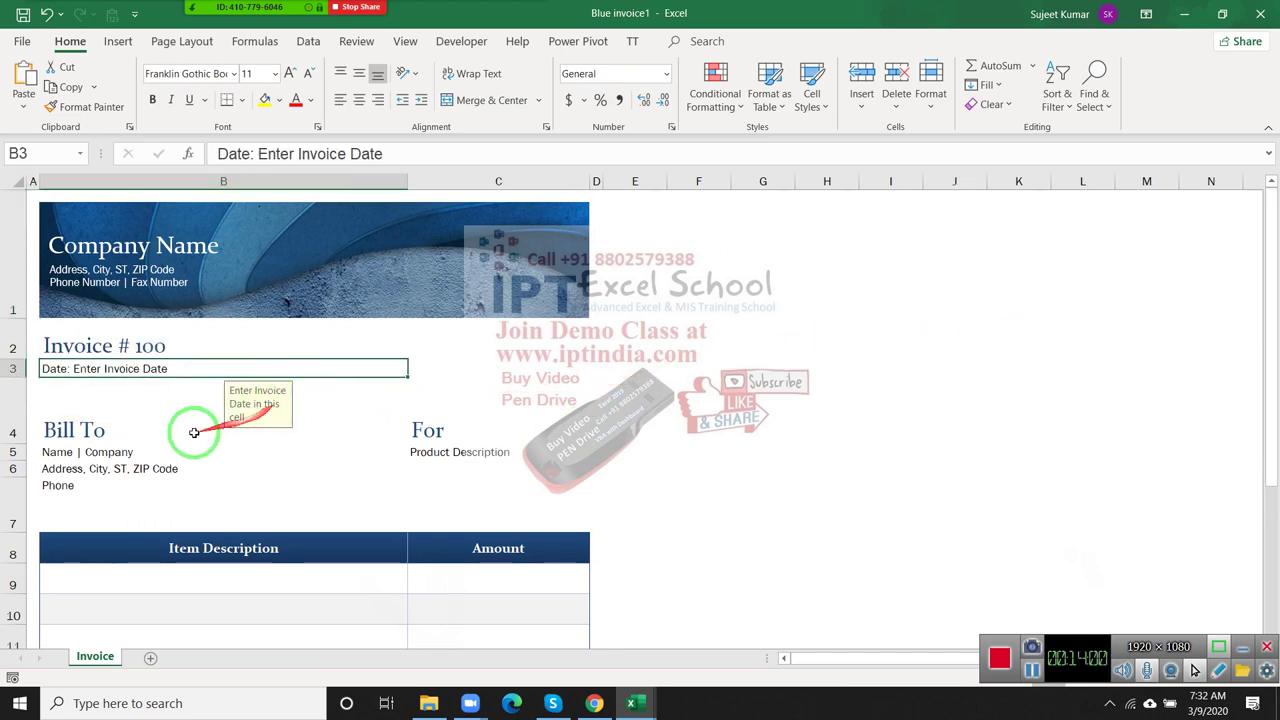
click(143, 418)
click(121, 456)
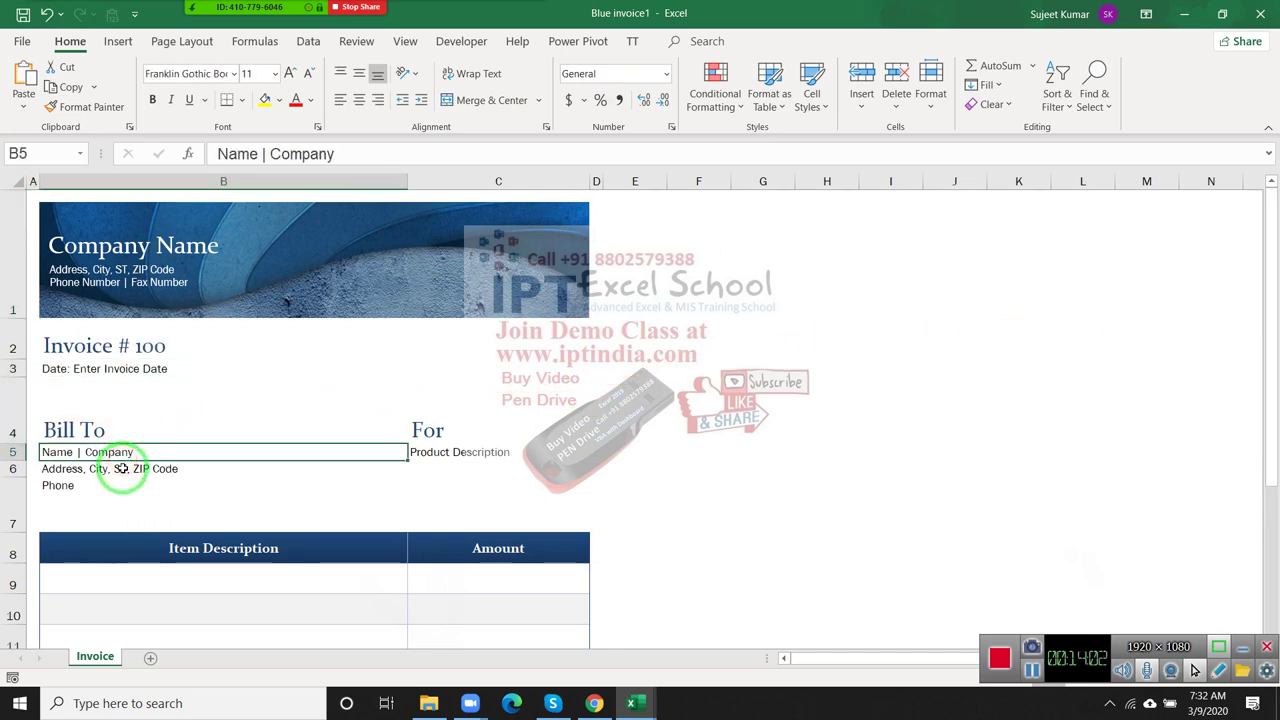
click(121, 469)
click(122, 486)
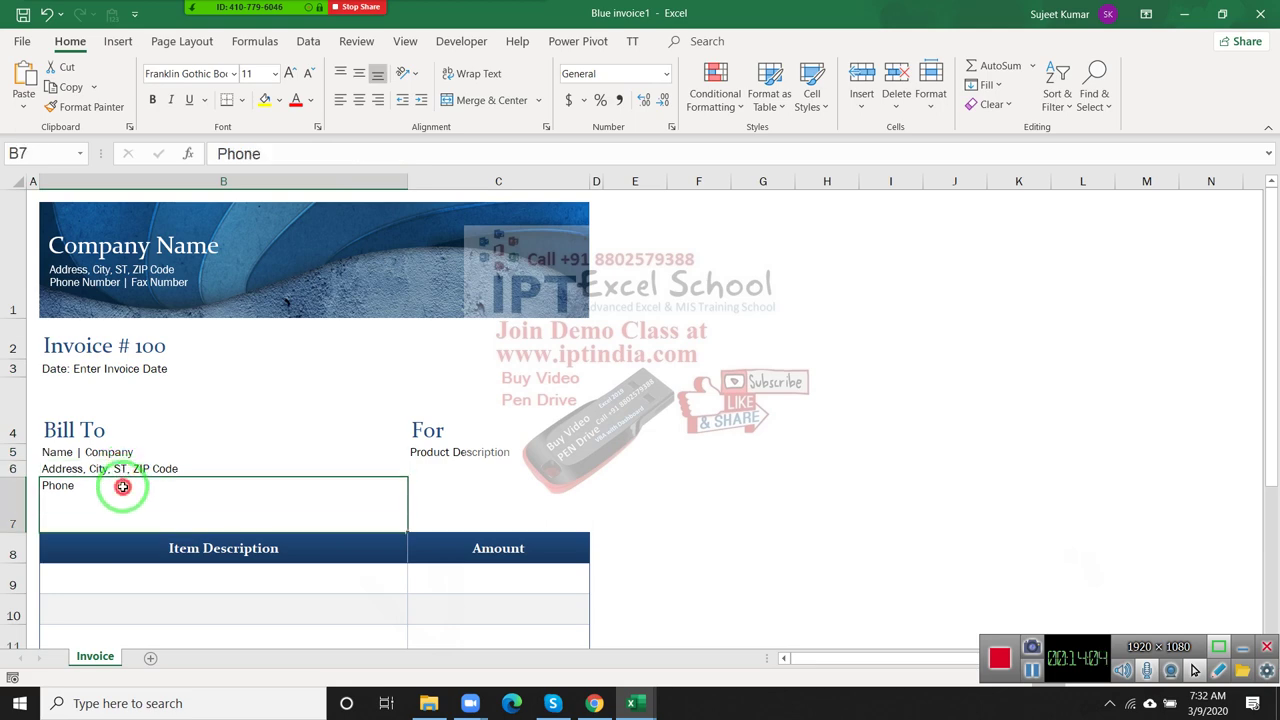
click(134, 550)
click(477, 548)
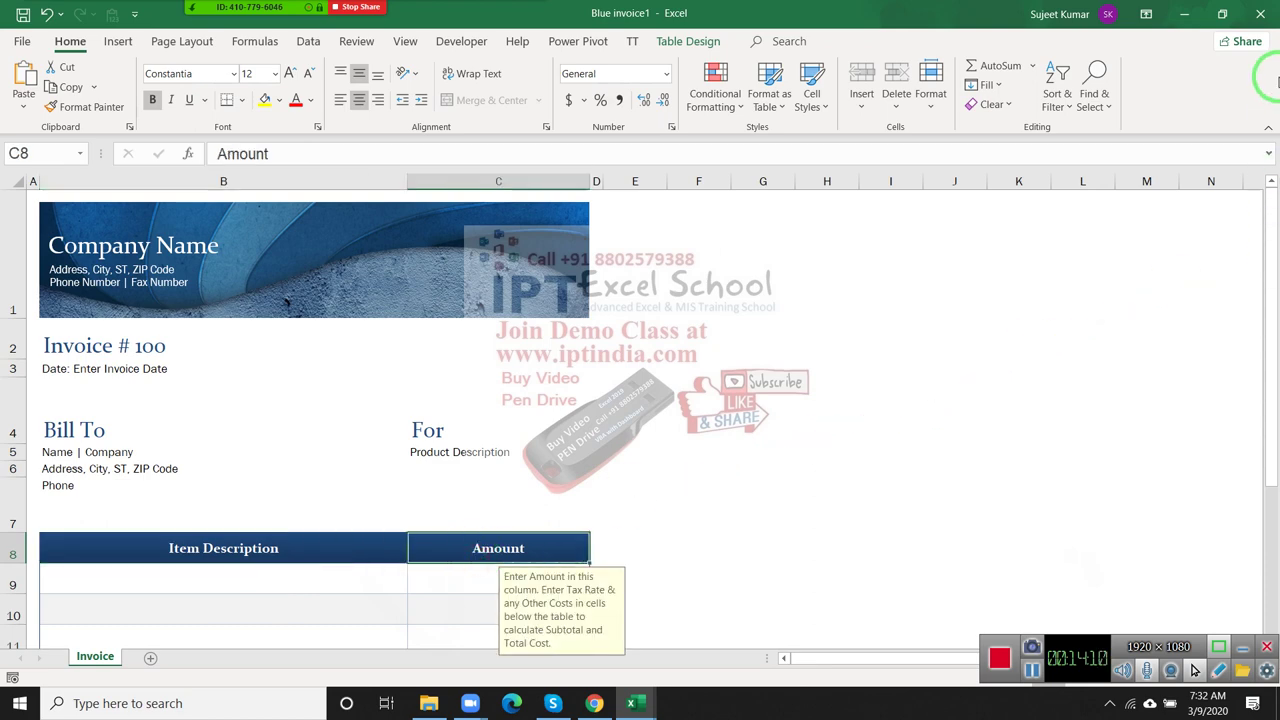
Step: Close Blue invoice1 and browse the featured templates on the New page, such as Agile Gantt chart
click(1258, 16)
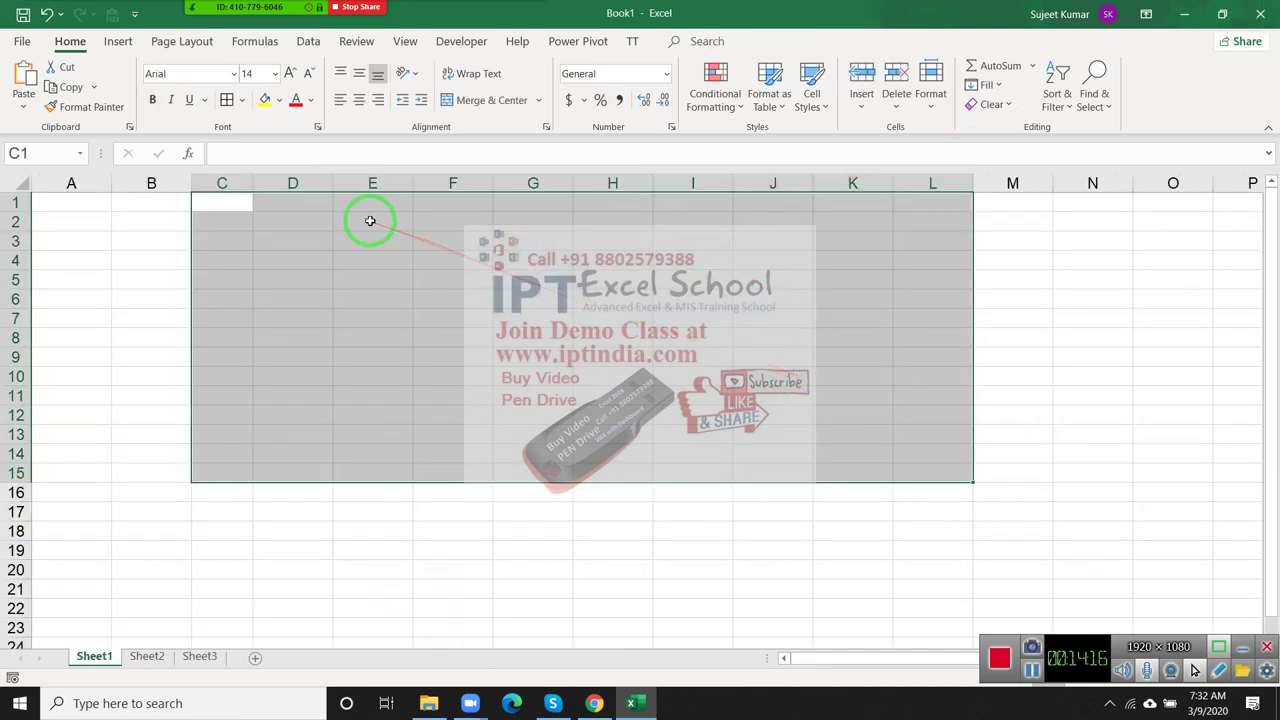
click(24, 48)
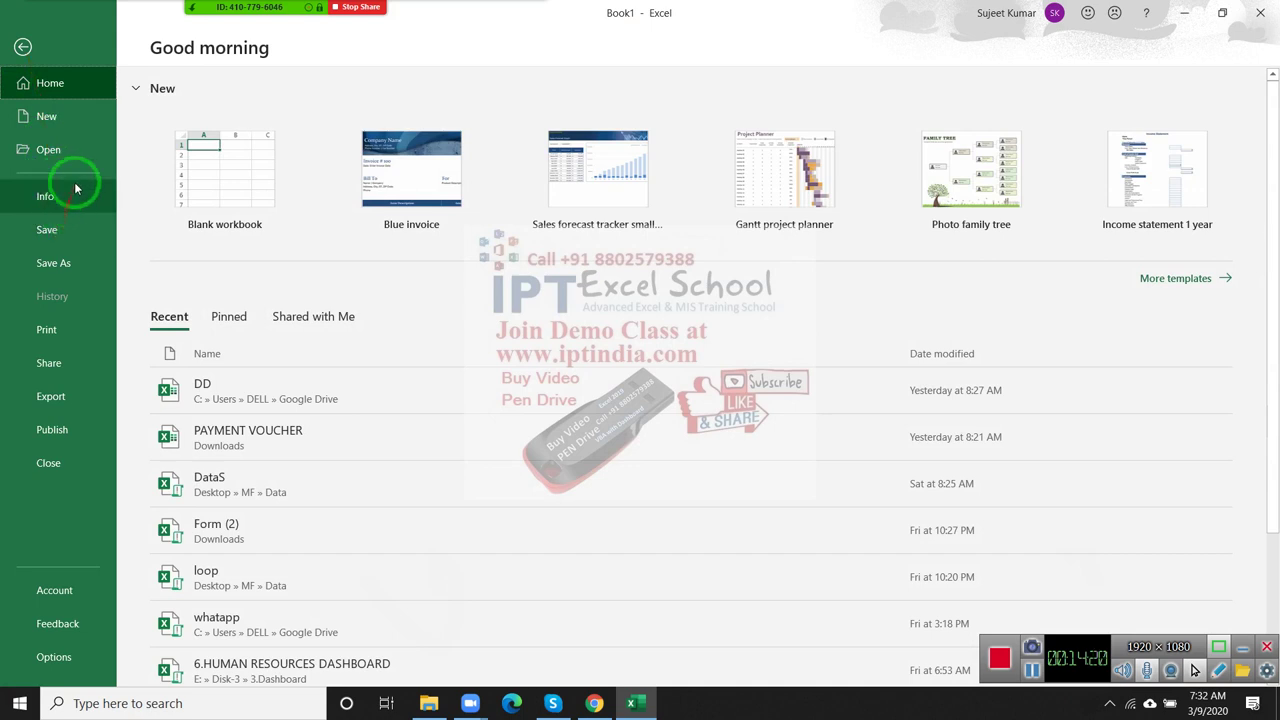
click(76, 118)
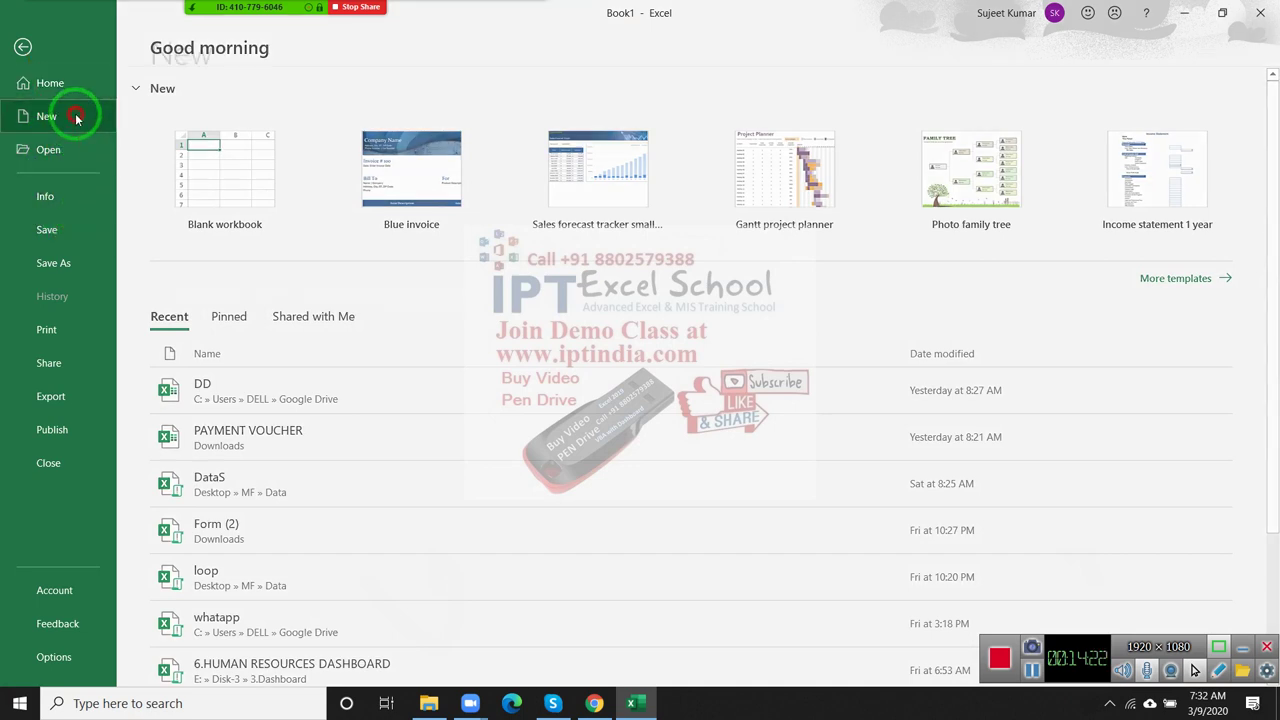
drag(700, 390, 413, 408)
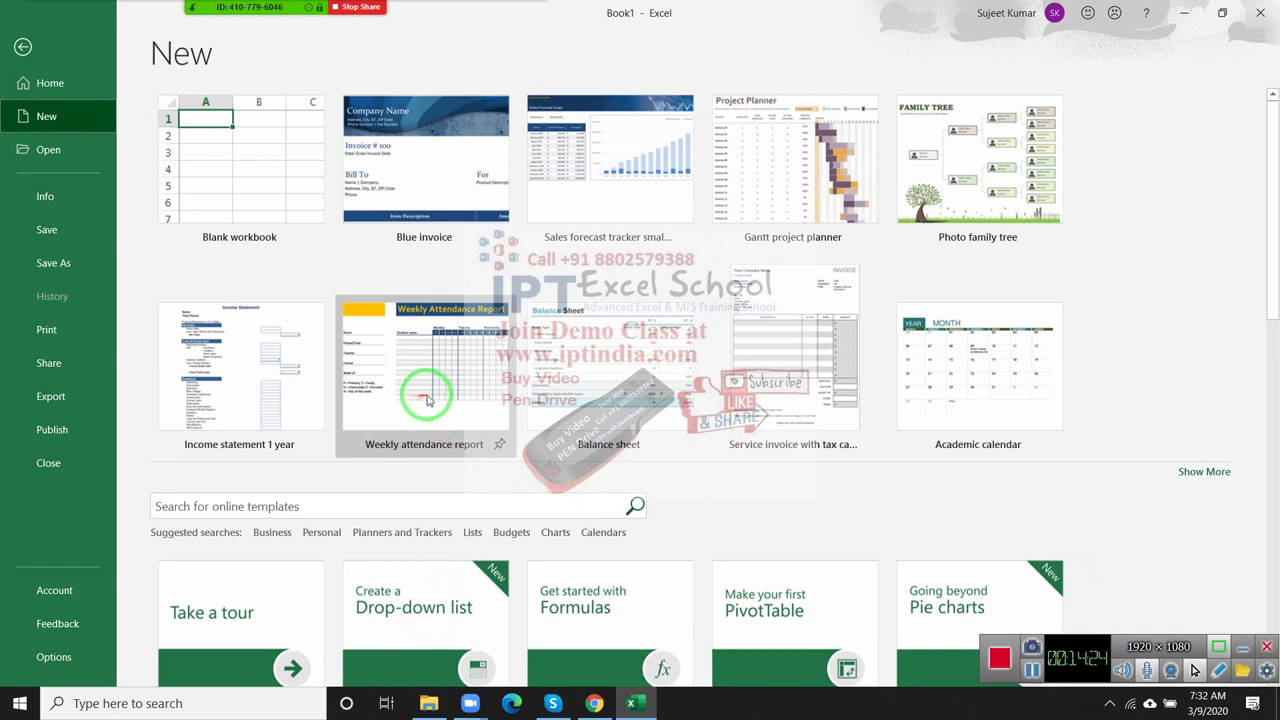
drag(590, 333, 752, 272)
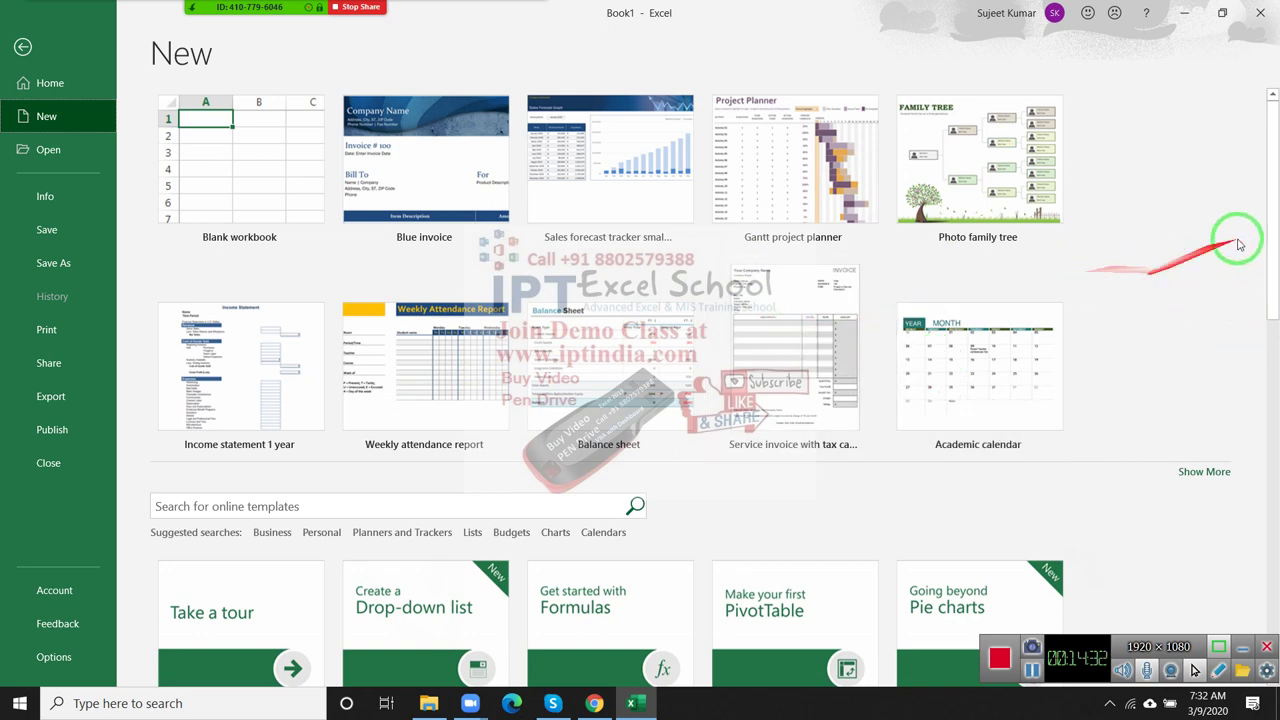
drag(1270, 238, 1272, 614)
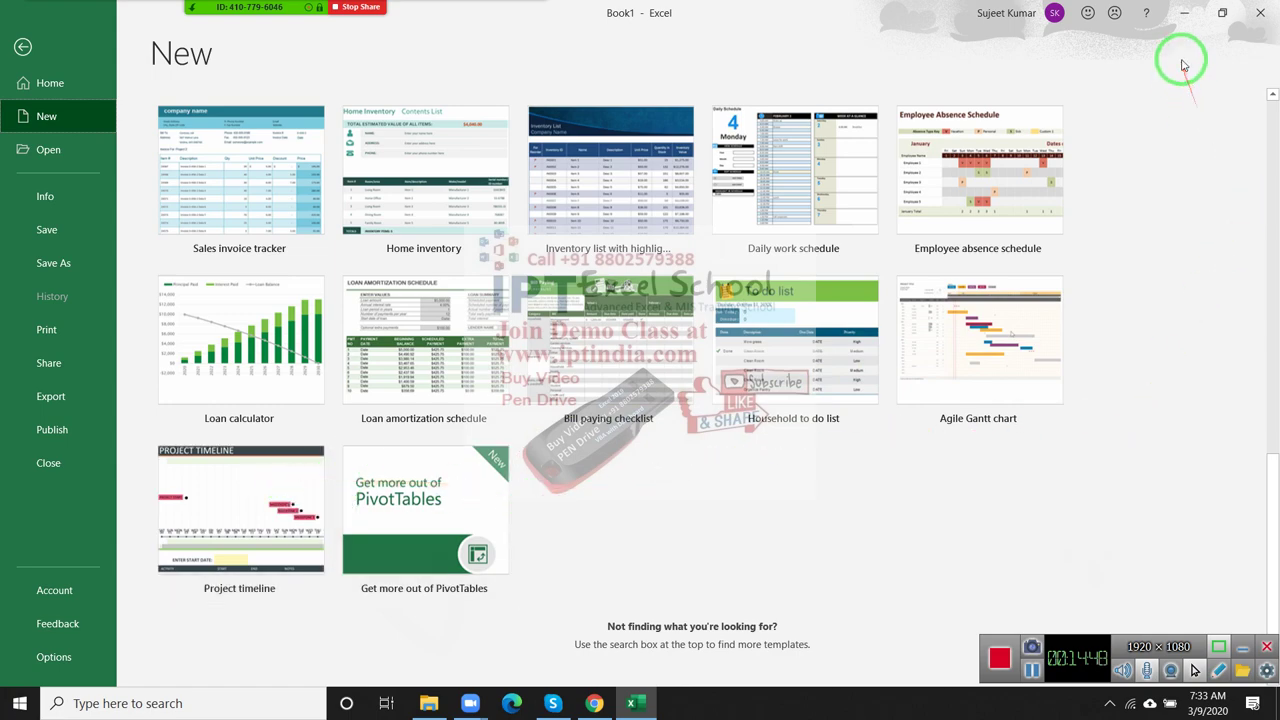
click(1186, 17)
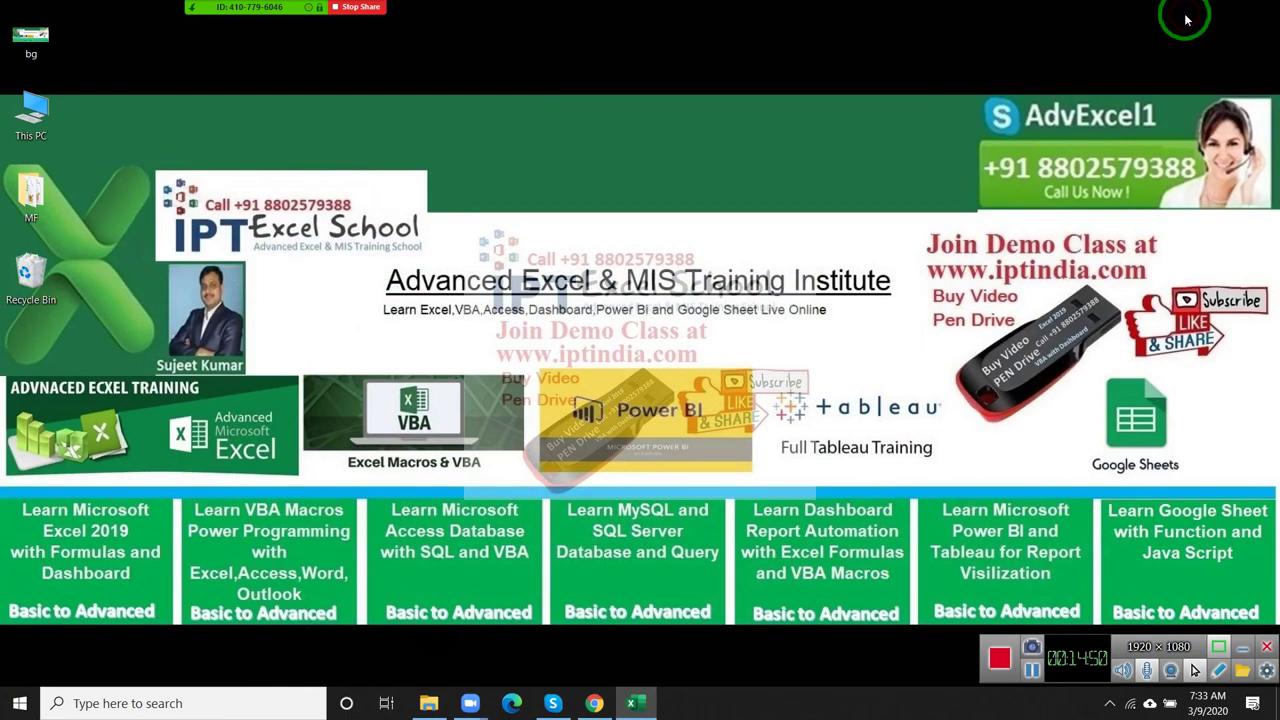